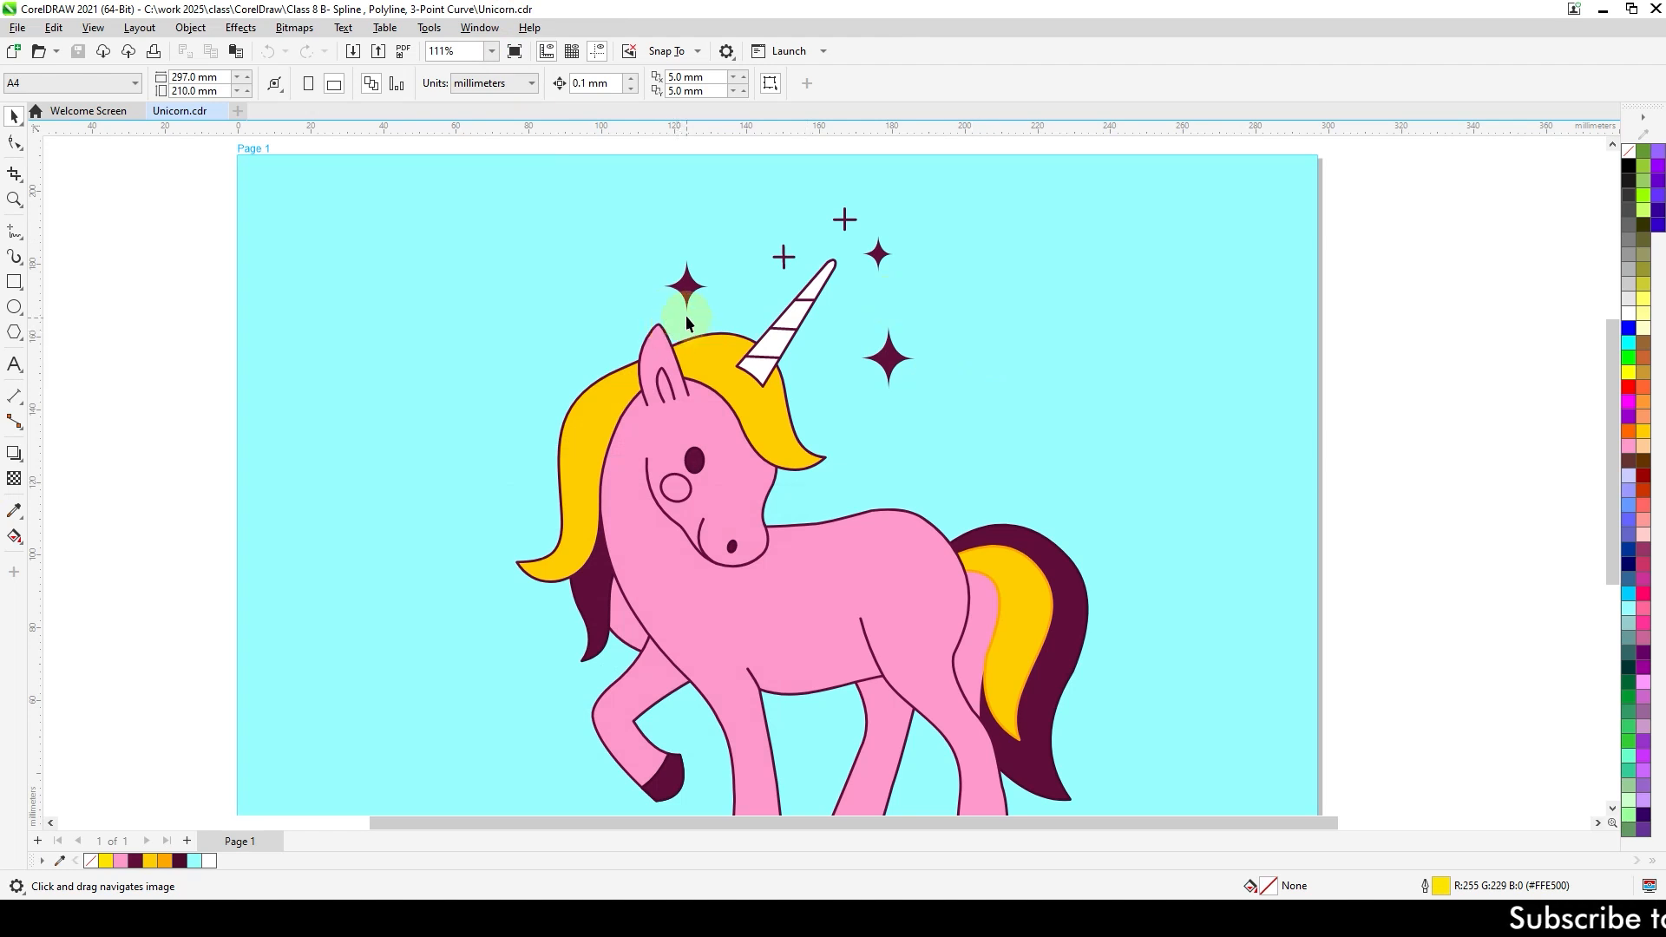
Examine the full-colour unicorn illustration in Enhanced view, from the whole page to close-ups of its outlines.
{"action": "scroll", "coordinate": [803, 428], "scroll_direction": "down", "scroll_amount": 1}
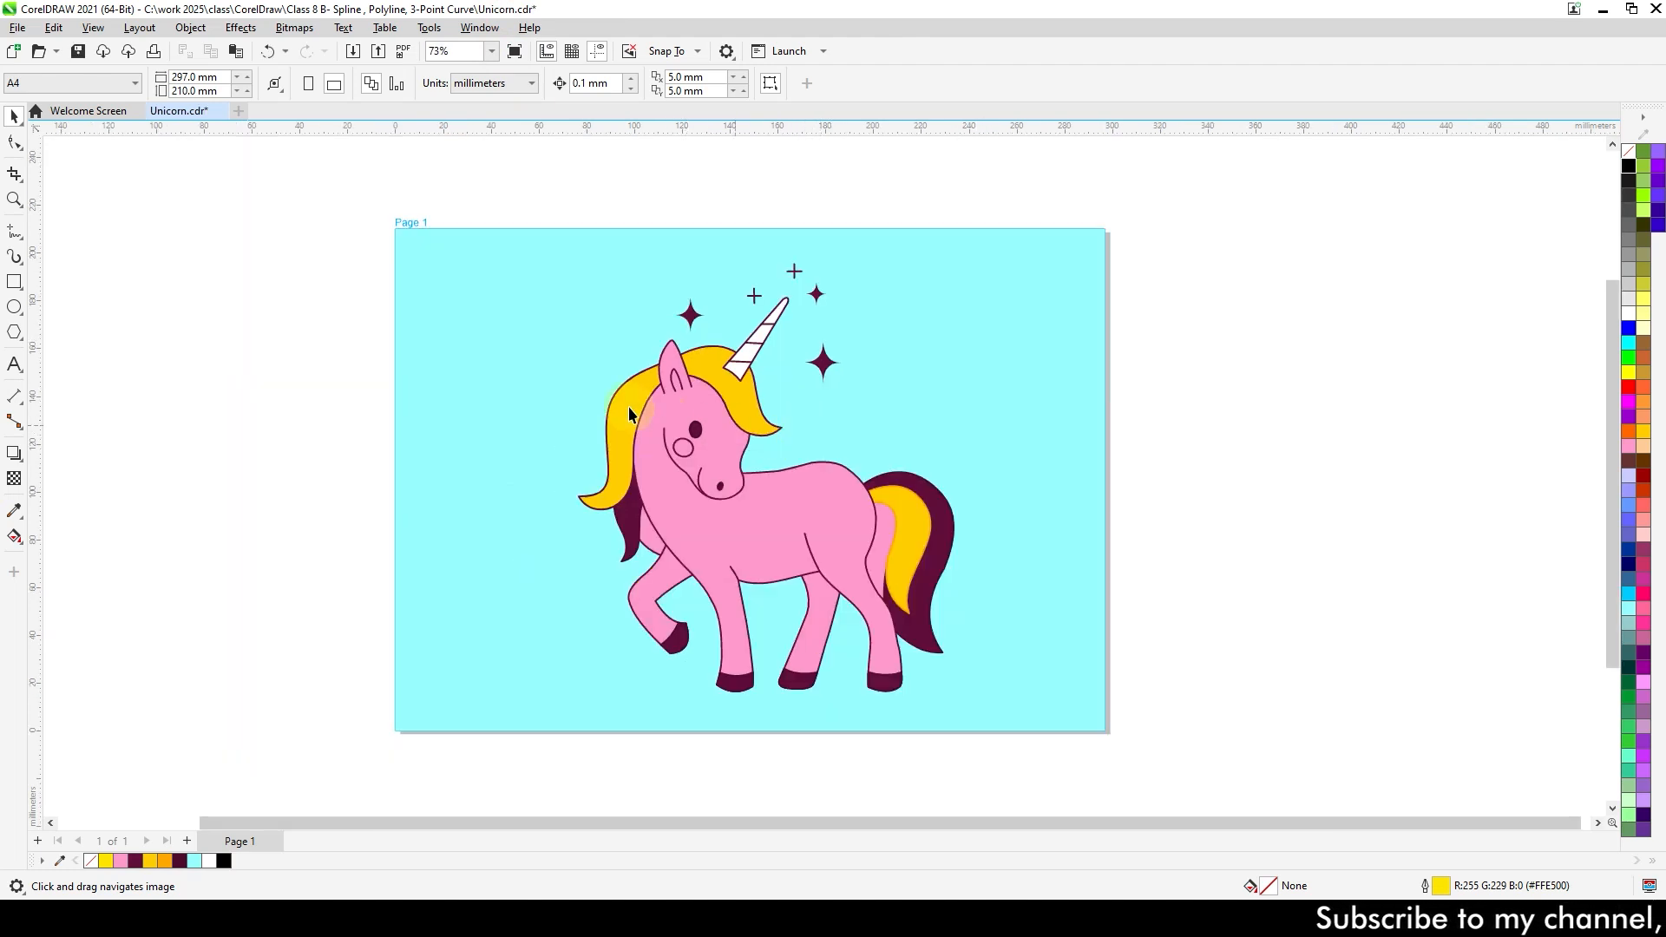
{"action": "scroll", "coordinate": [659, 414], "scroll_direction": "up", "scroll_amount": 1}
{"action": "scroll", "coordinate": [785, 425], "scroll_direction": "up", "scroll_amount": 3}
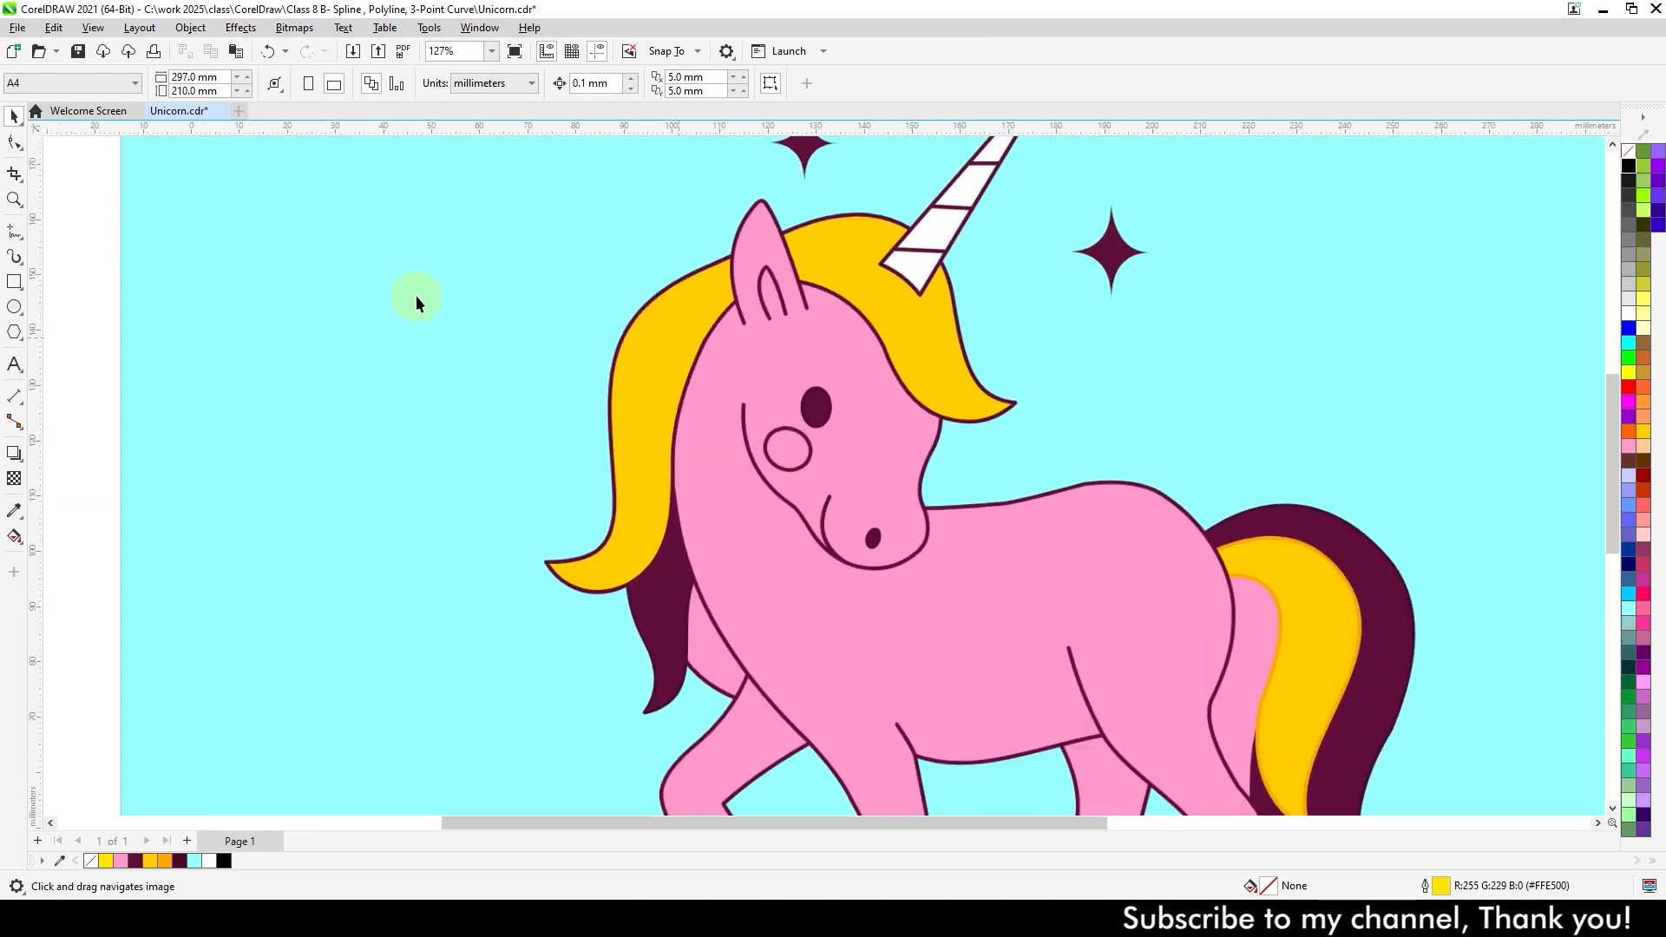
{"action": "left_click", "coordinate": [110, 35]}
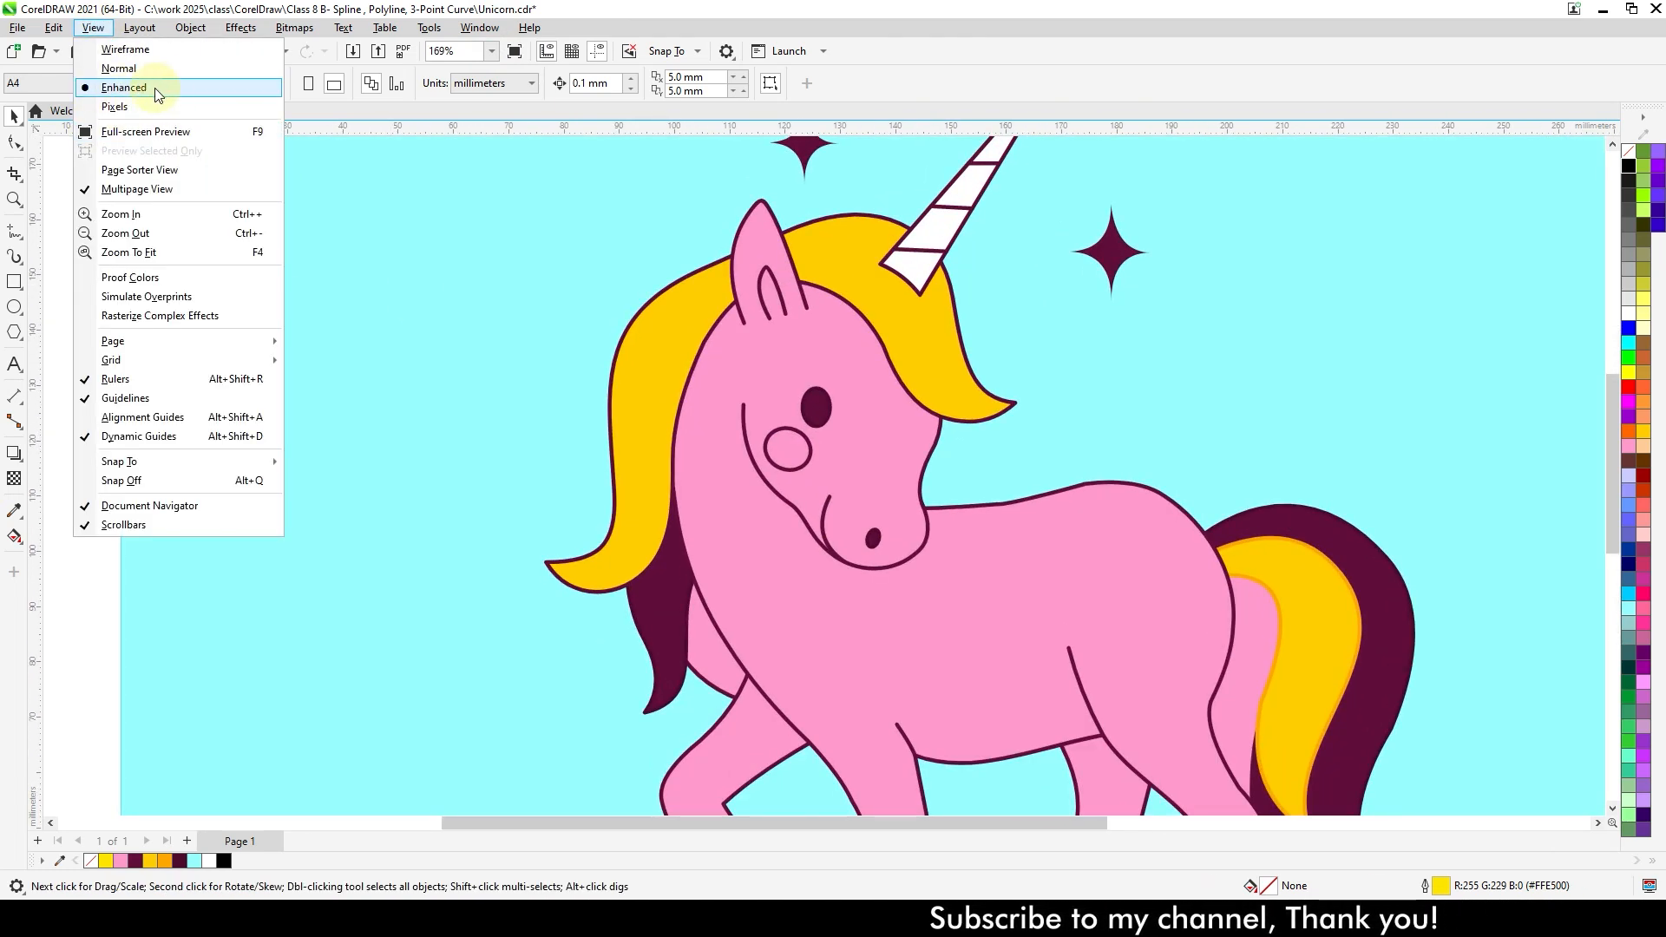
{"action": "left_click", "coordinate": [528, 323]}
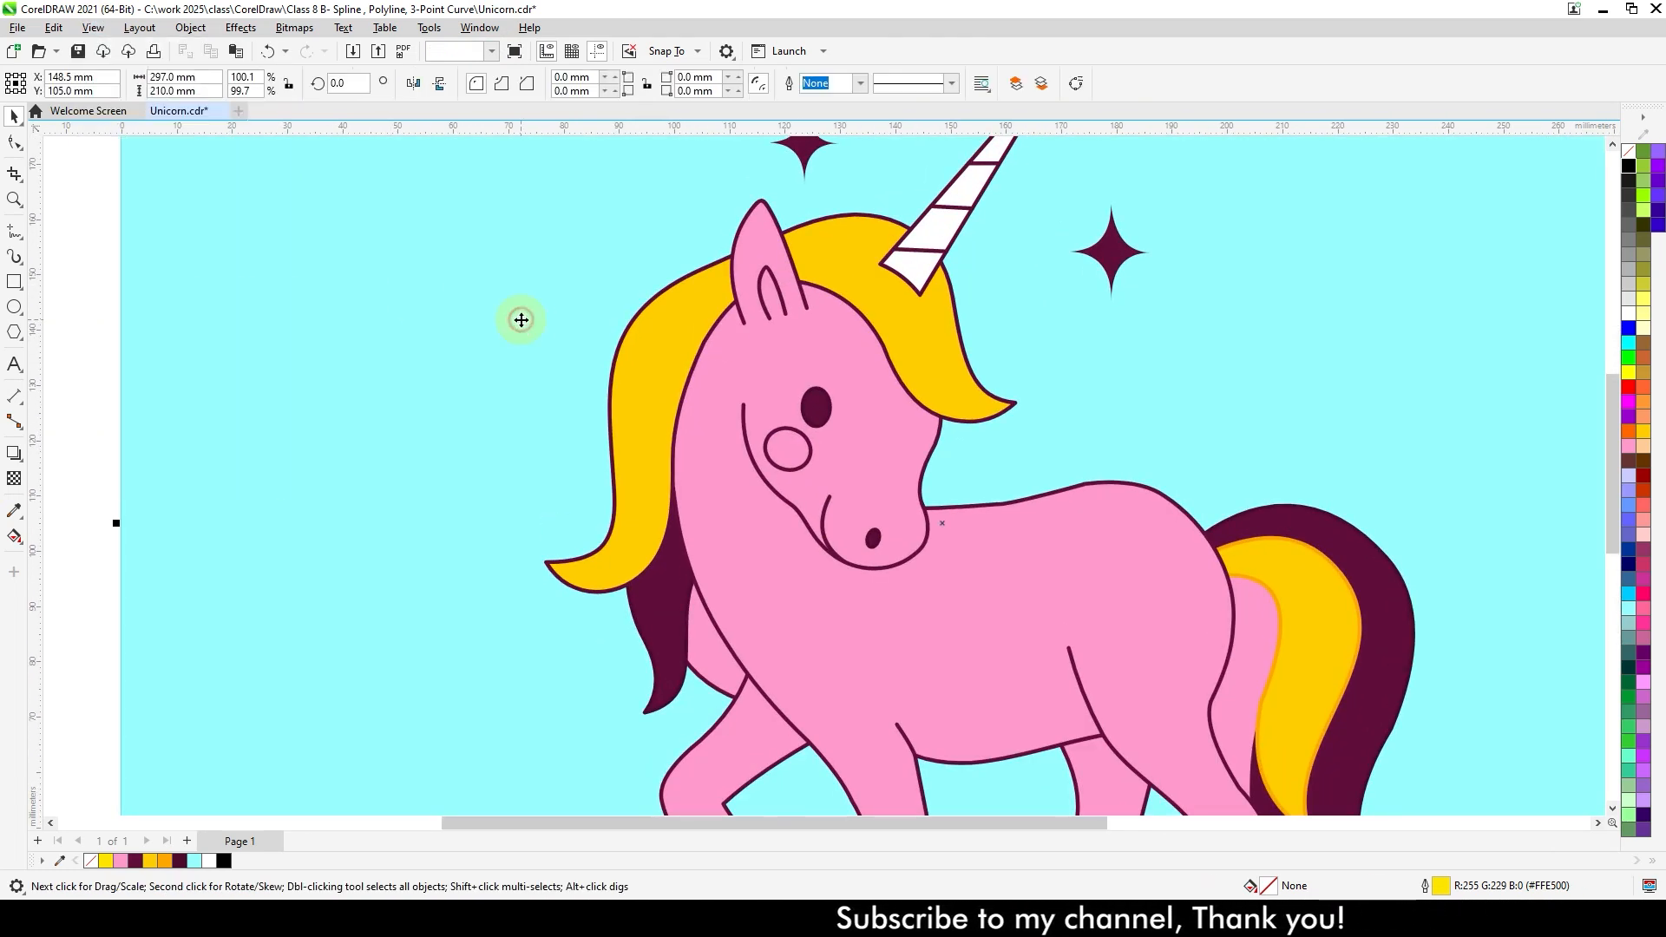
{"action": "left_click", "coordinate": [102, 386]}
{"action": "scroll", "coordinate": [727, 401], "scroll_direction": "up", "scroll_amount": 4}
{"action": "left_click_drag", "start_coordinate": [696, 531], "coordinate": [576, 301]}
{"action": "left_click_drag", "start_coordinate": [1236, 626], "coordinate": [767, 326]}
{"action": "left_click_drag", "start_coordinate": [791, 257], "coordinate": [830, 457]}
{"action": "scroll", "coordinate": [699, 399], "scroll_direction": "down", "scroll_amount": 4}
{"action": "mouse_move", "coordinate": [662, 568]}
{"action": "left_mouse_down"}
{"action": "mouse_move", "coordinate": [684, 550]}
{"action": "mouse_move", "coordinate": [659, 584]}
{"action": "left_mouse_up"}
{"action": "left_click_drag", "start_coordinate": [685, 438], "coordinate": [684, 501]}
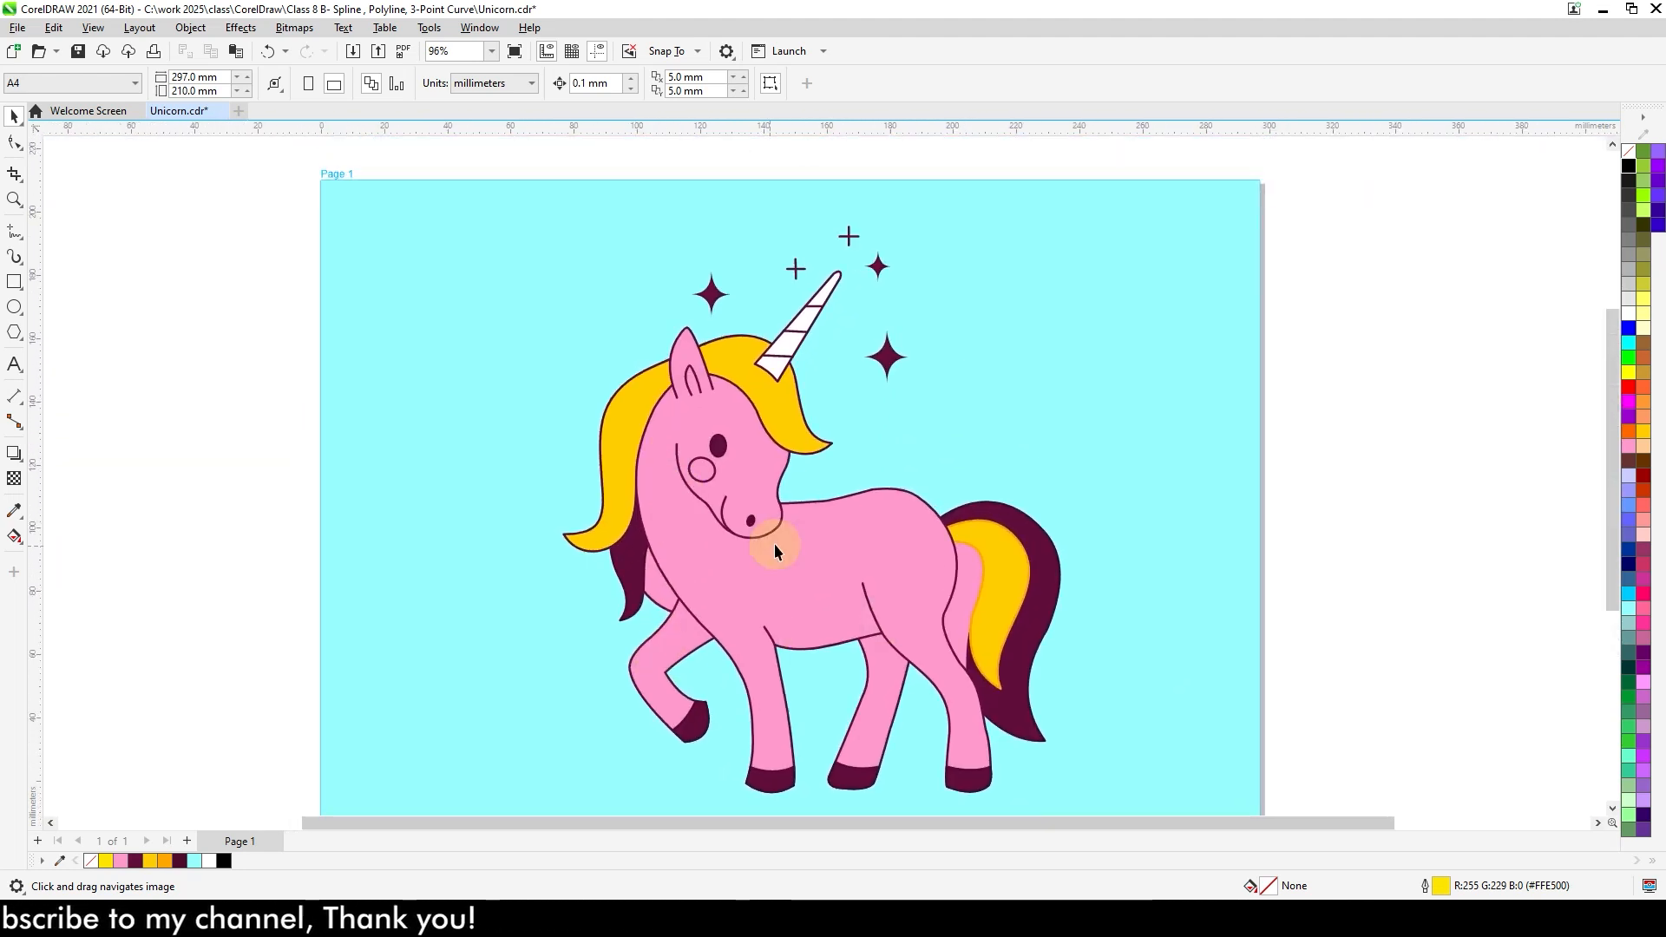
Switch the display to Wireframe and examine the overlapping outlines of the unicorn's head, body, legs and tail.
{"action": "left_click", "coordinate": [93, 27]}
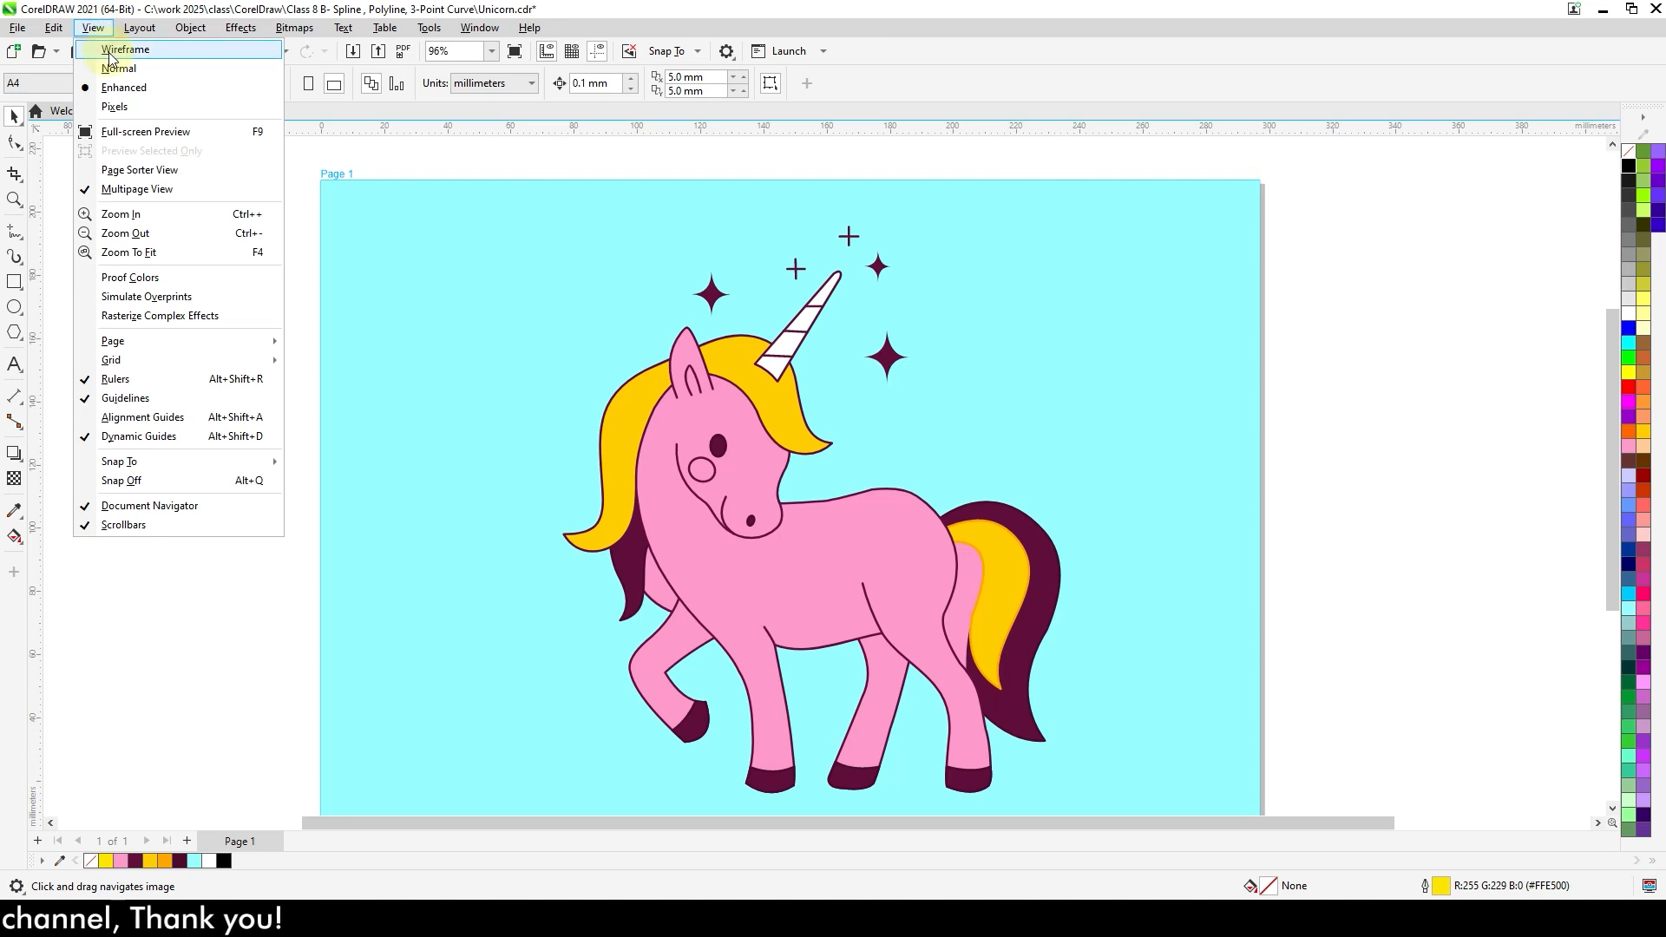
{"action": "left_click", "coordinate": [110, 52]}
{"action": "mouse_move", "coordinate": [917, 605]}
{"action": "left_mouse_down"}
{"action": "mouse_move", "coordinate": [886, 427]}
{"action": "mouse_move", "coordinate": [909, 580]}
{"action": "left_mouse_up"}
{"action": "scroll", "coordinate": [875, 477], "scroll_direction": "up", "scroll_amount": 2}
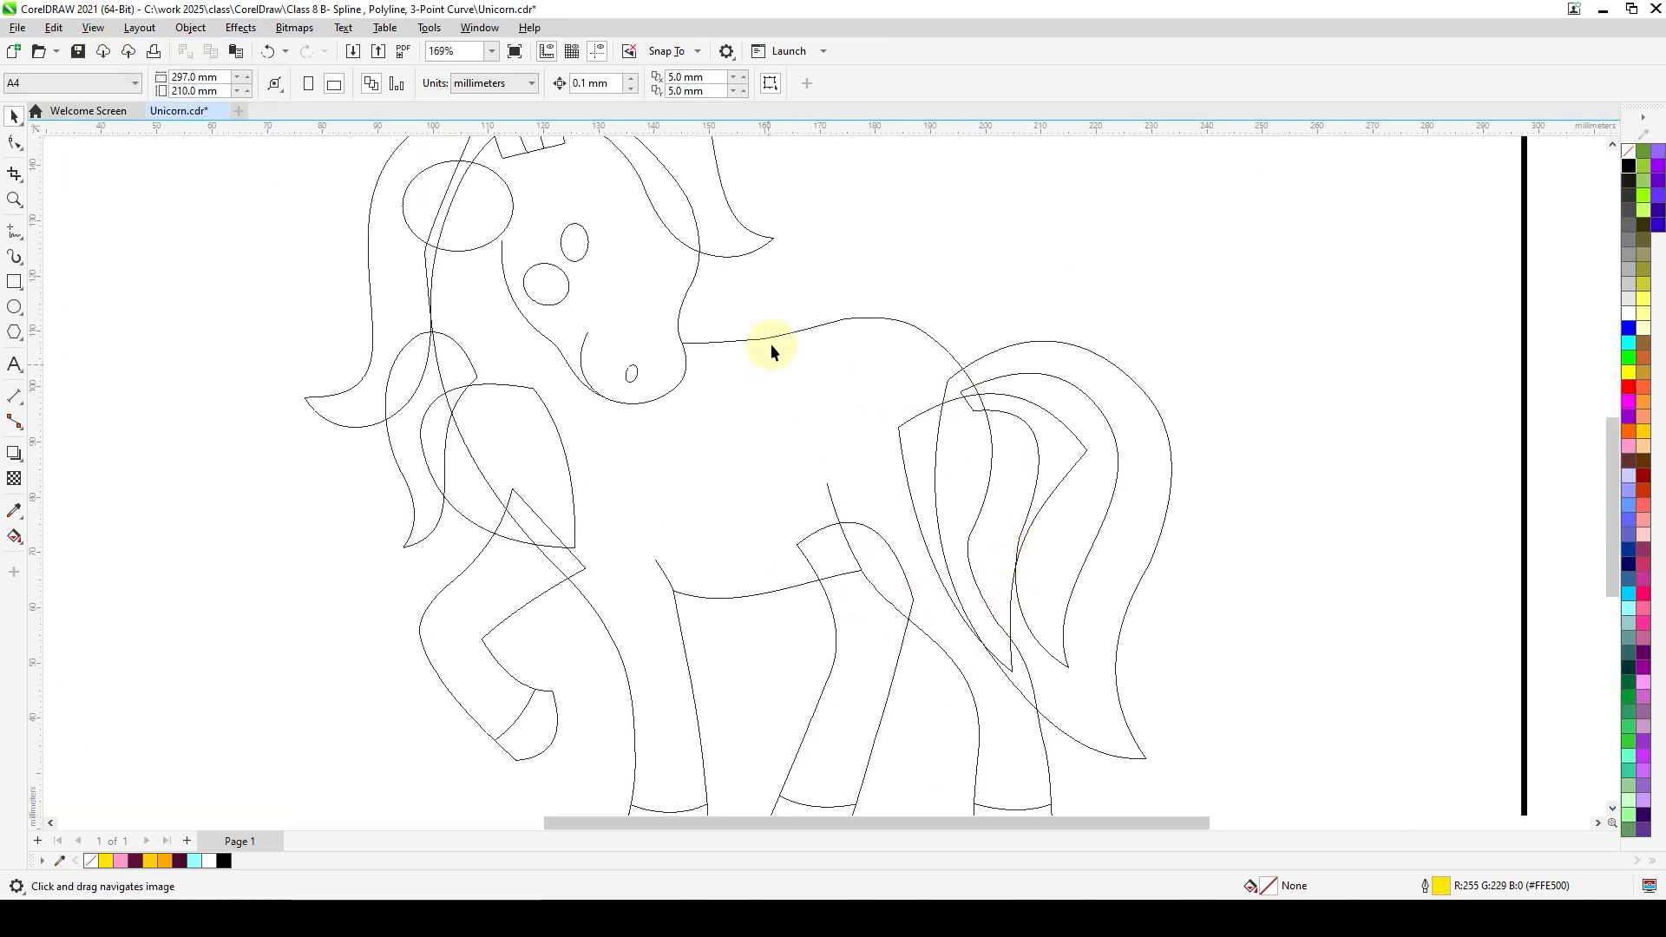
{"action": "left_click_drag", "start_coordinate": [748, 465], "coordinate": [724, 504]}
{"action": "scroll", "coordinate": [996, 586], "scroll_direction": "down", "scroll_amount": 1}
{"action": "left_click_drag", "start_coordinate": [832, 591], "coordinate": [951, 484]}
{"action": "left_click_drag", "start_coordinate": [946, 649], "coordinate": [951, 714]}
{"action": "scroll", "coordinate": [800, 581], "scroll_direction": "down", "scroll_amount": 2}
{"action": "left_click_drag", "start_coordinate": [880, 604], "coordinate": [873, 538]}
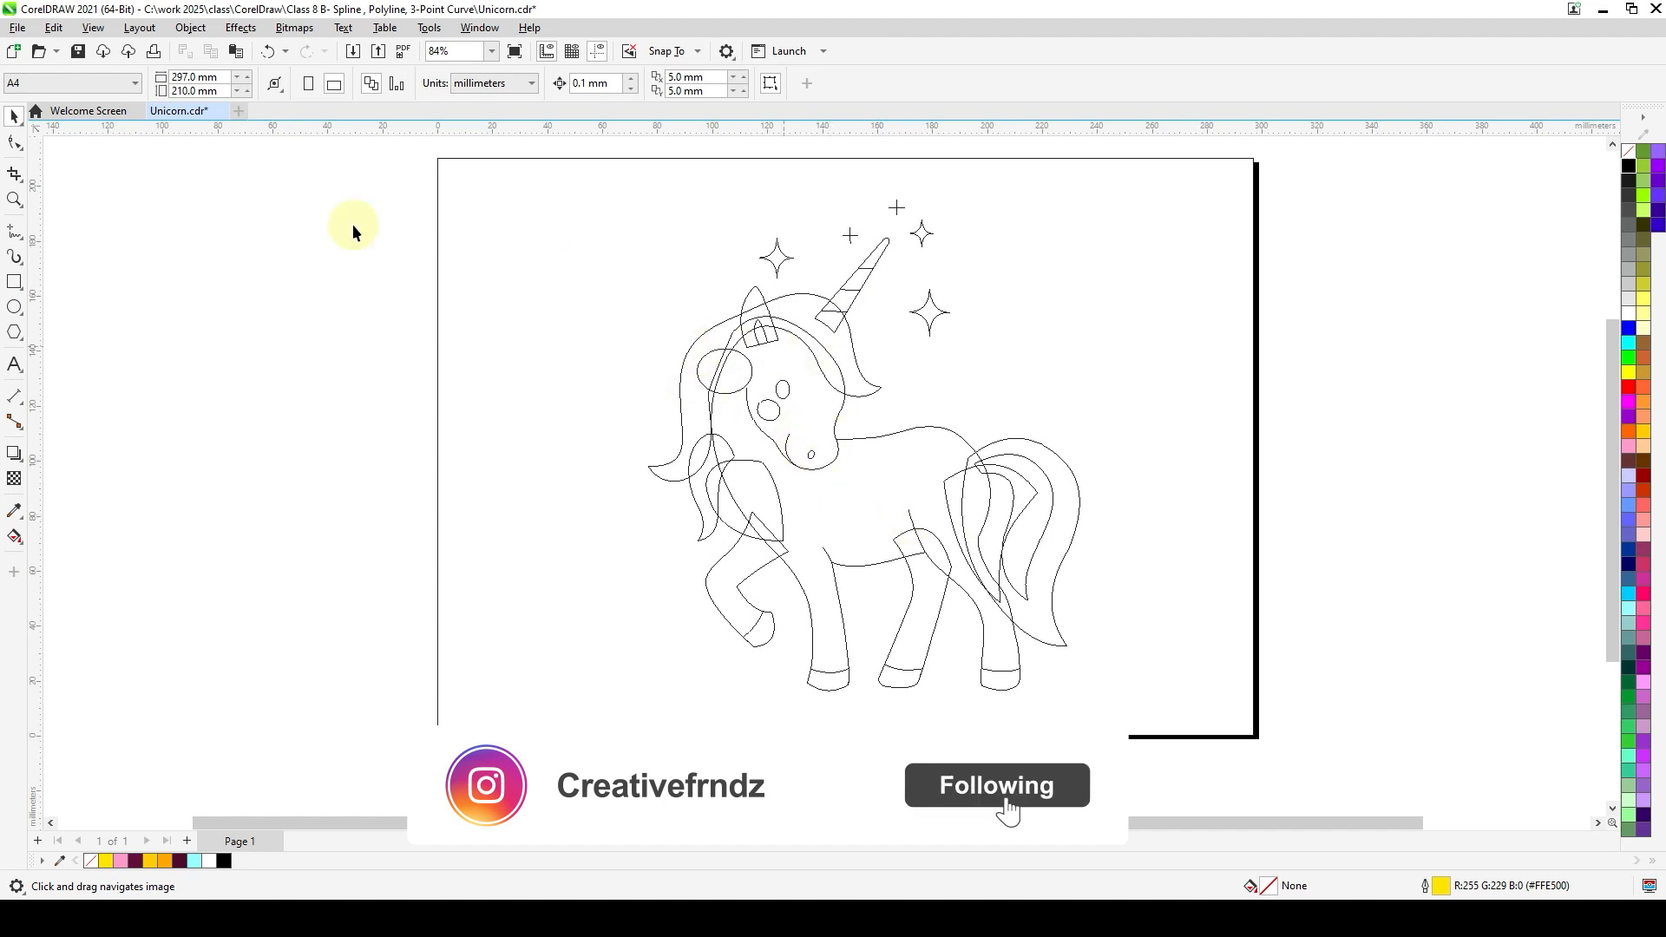
Return the display to Enhanced and select the unicorn's pink body curve.
{"action": "left_click", "coordinate": [93, 28]}
{"action": "left_click", "coordinate": [118, 91]}
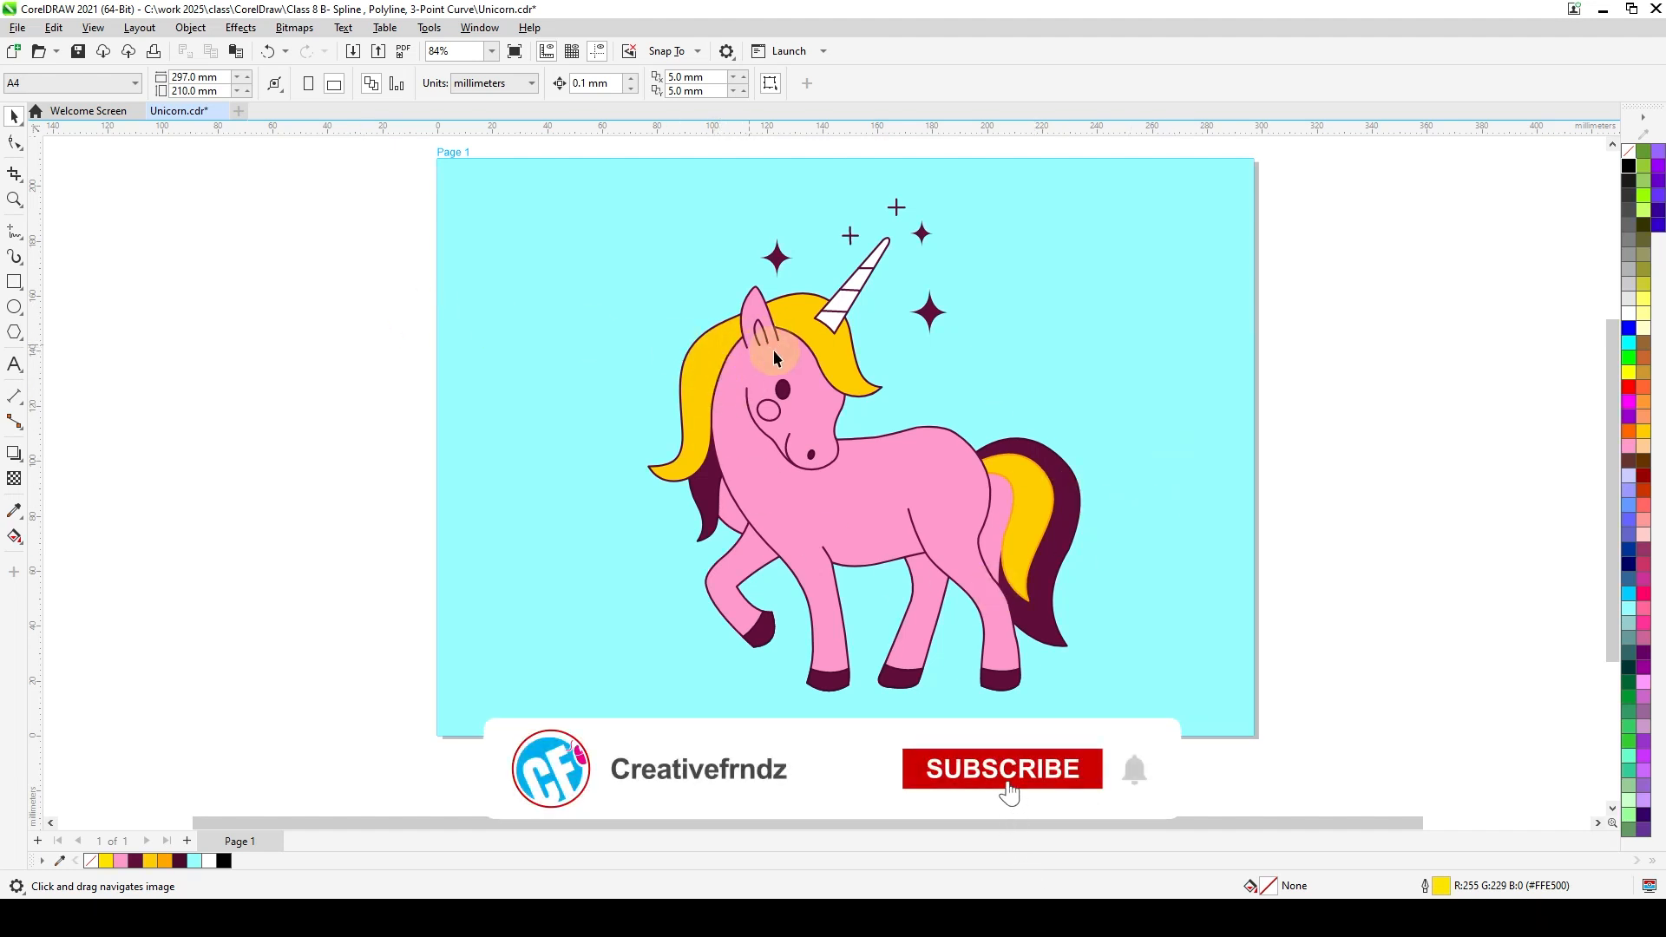
{"action": "left_click", "coordinate": [714, 376]}
{"action": "left_click", "coordinate": [805, 405]}
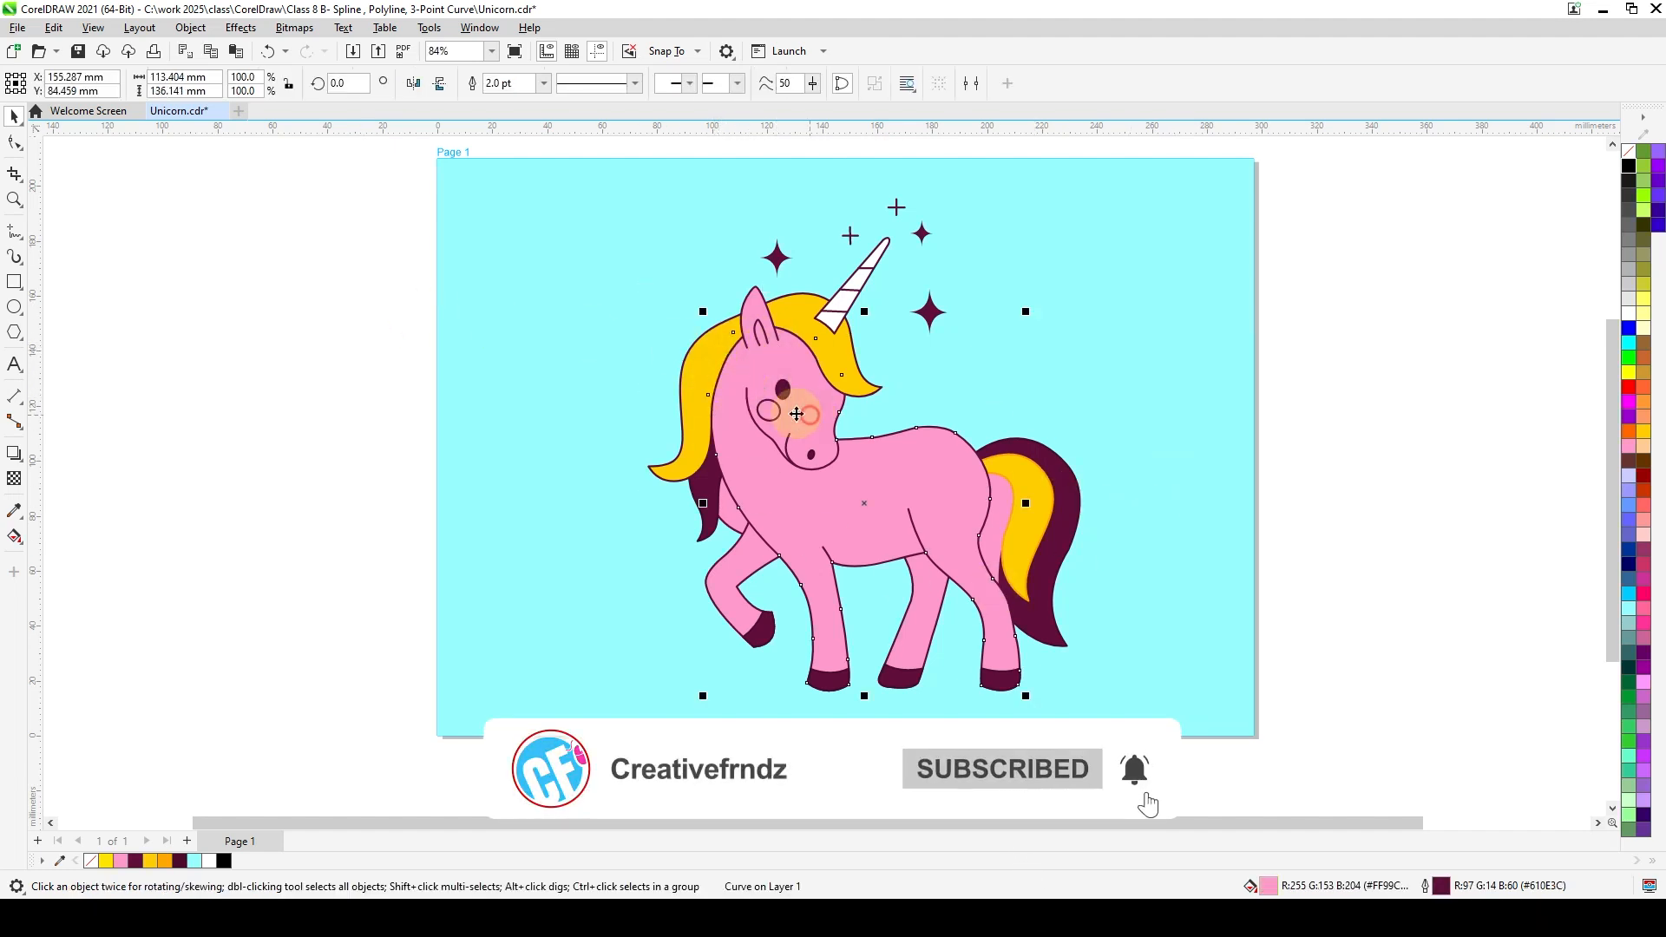
{"action": "left_click", "coordinate": [733, 382]}
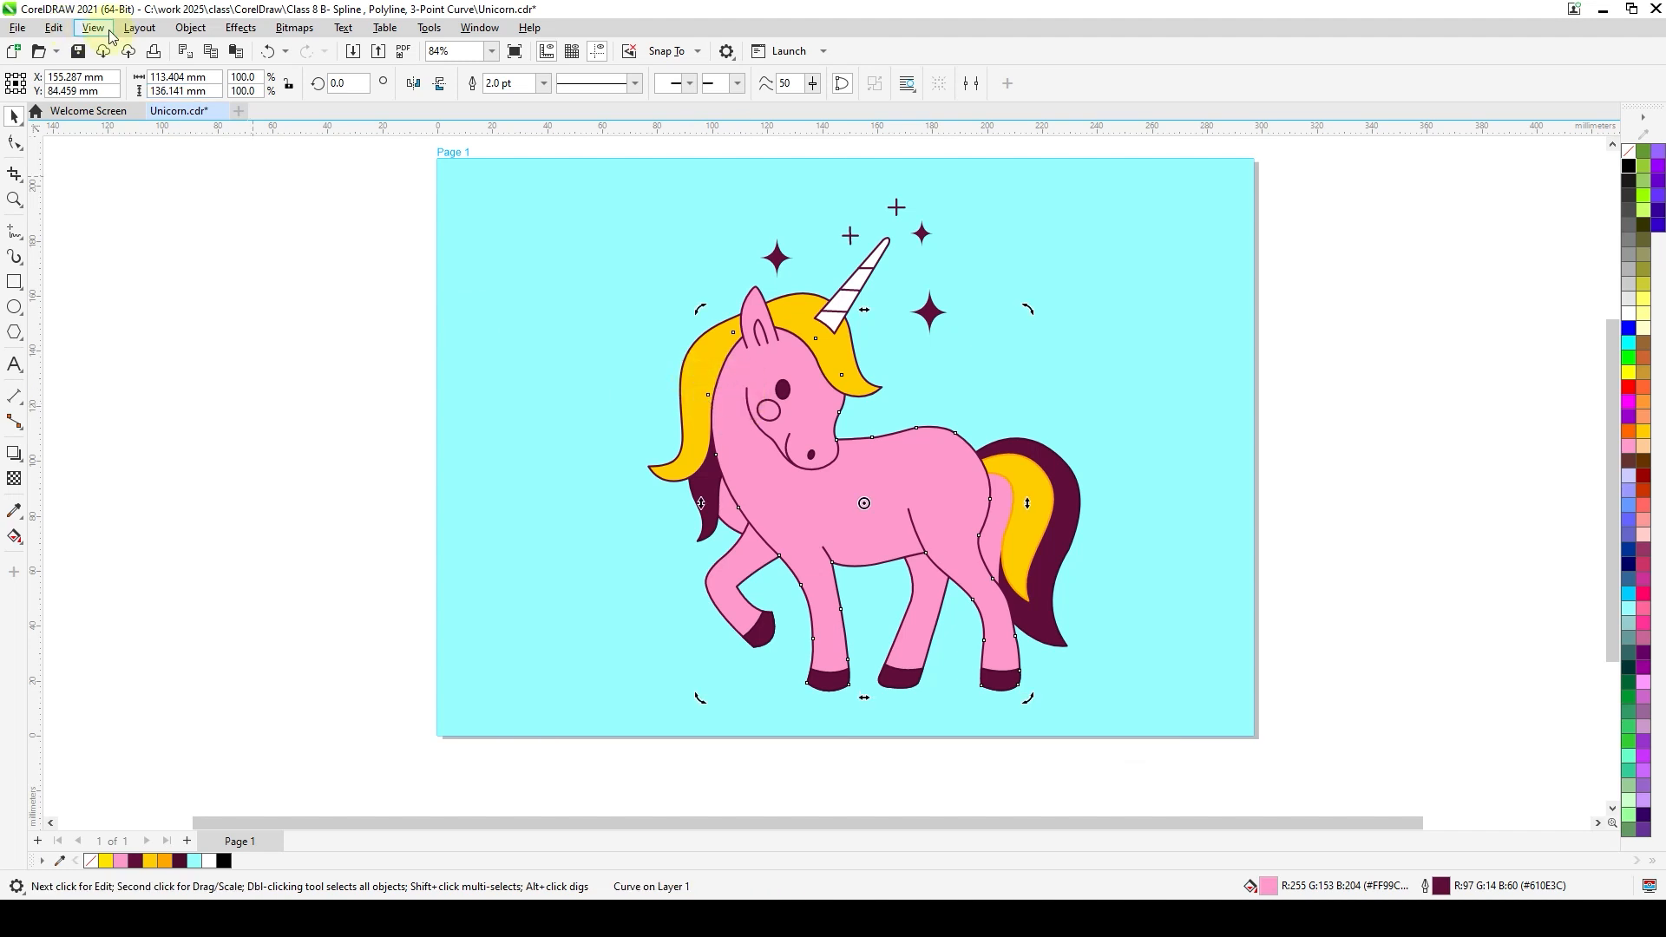
Switch the display to Wireframe and select the hidden ellipse that overlaps the mane and head.
{"action": "left_click", "coordinate": [102, 35]}
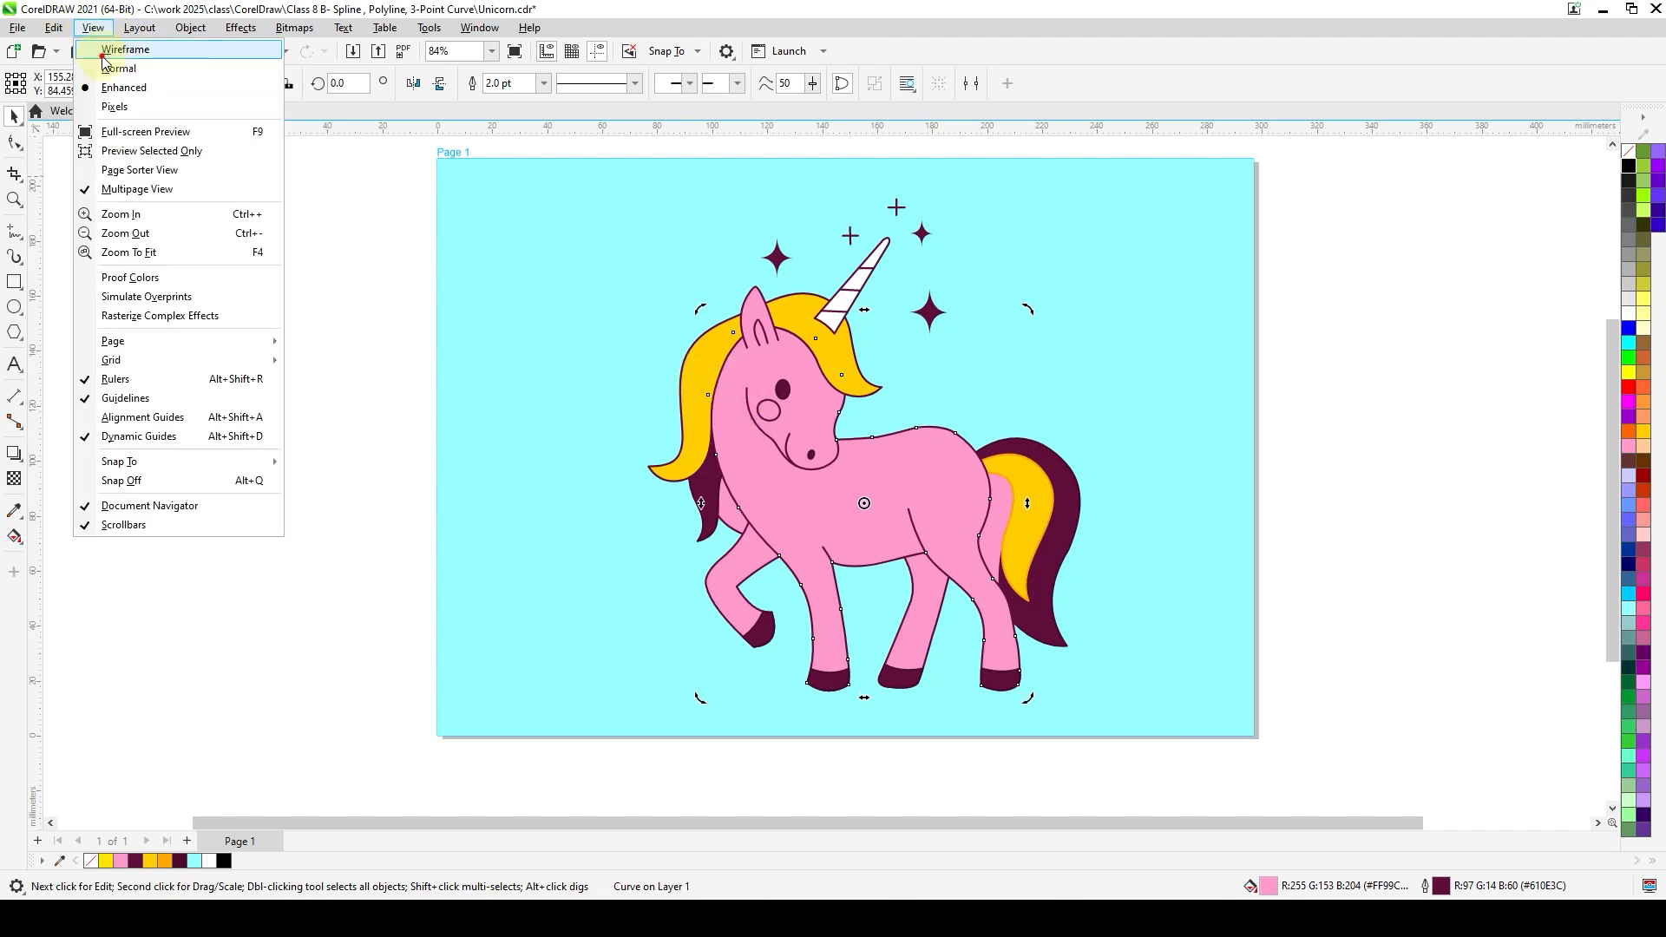
{"action": "left_click", "coordinate": [104, 64]}
{"action": "left_click", "coordinate": [282, 397]}
{"action": "left_click", "coordinate": [748, 383]}
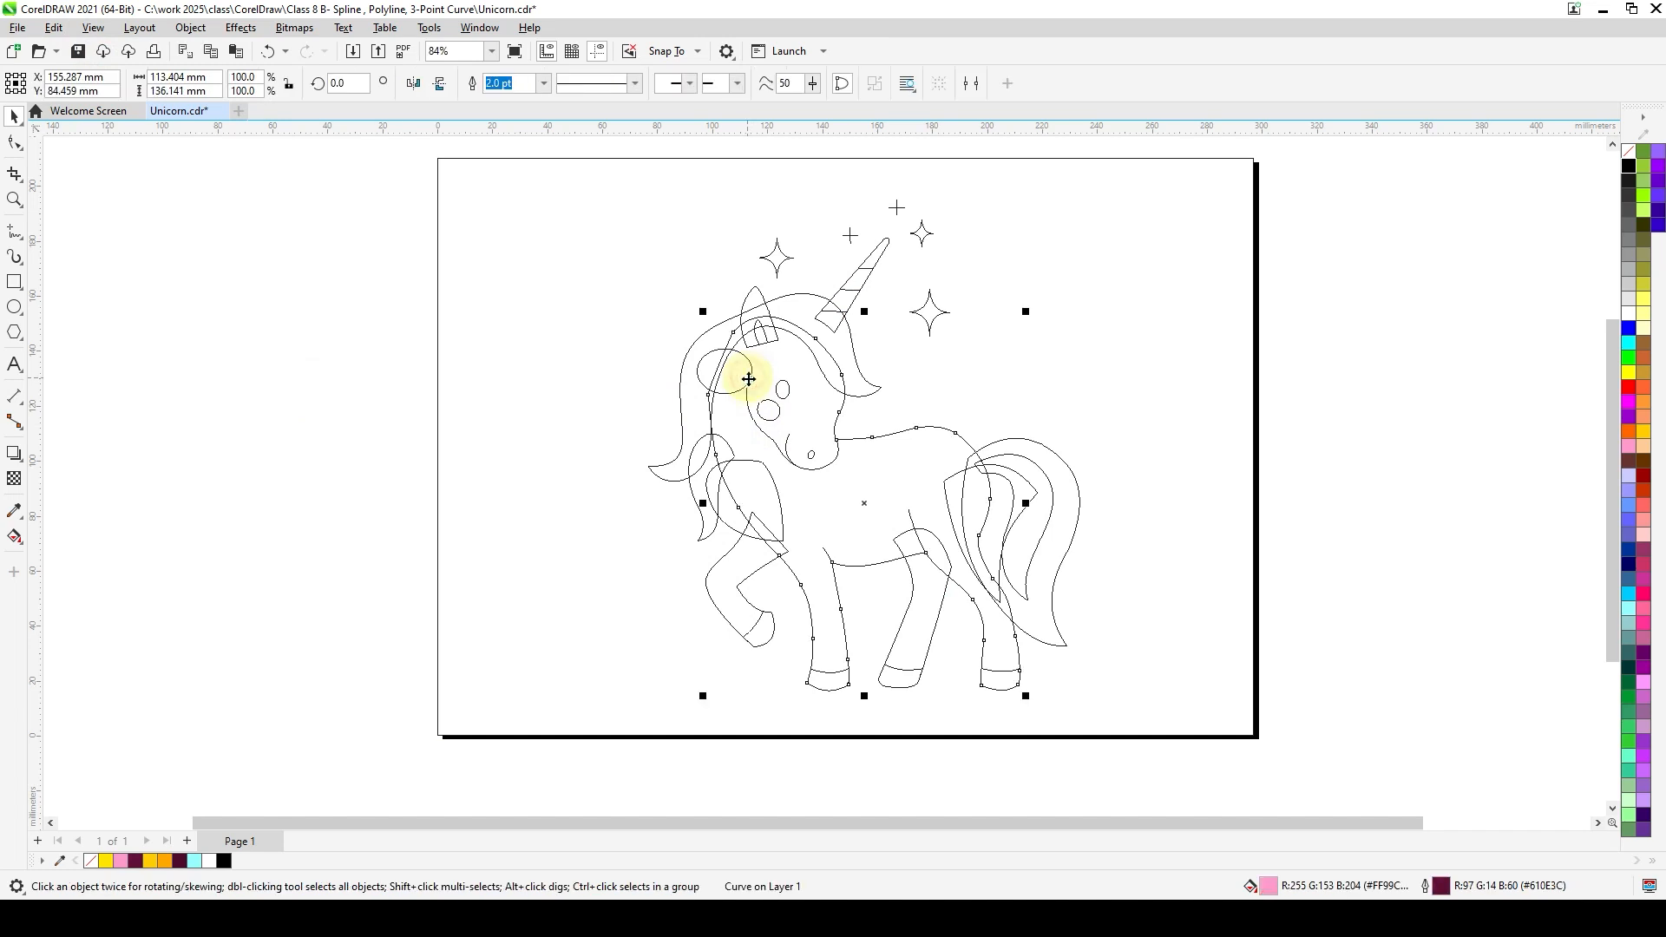
{"action": "left_click", "coordinate": [701, 363]}
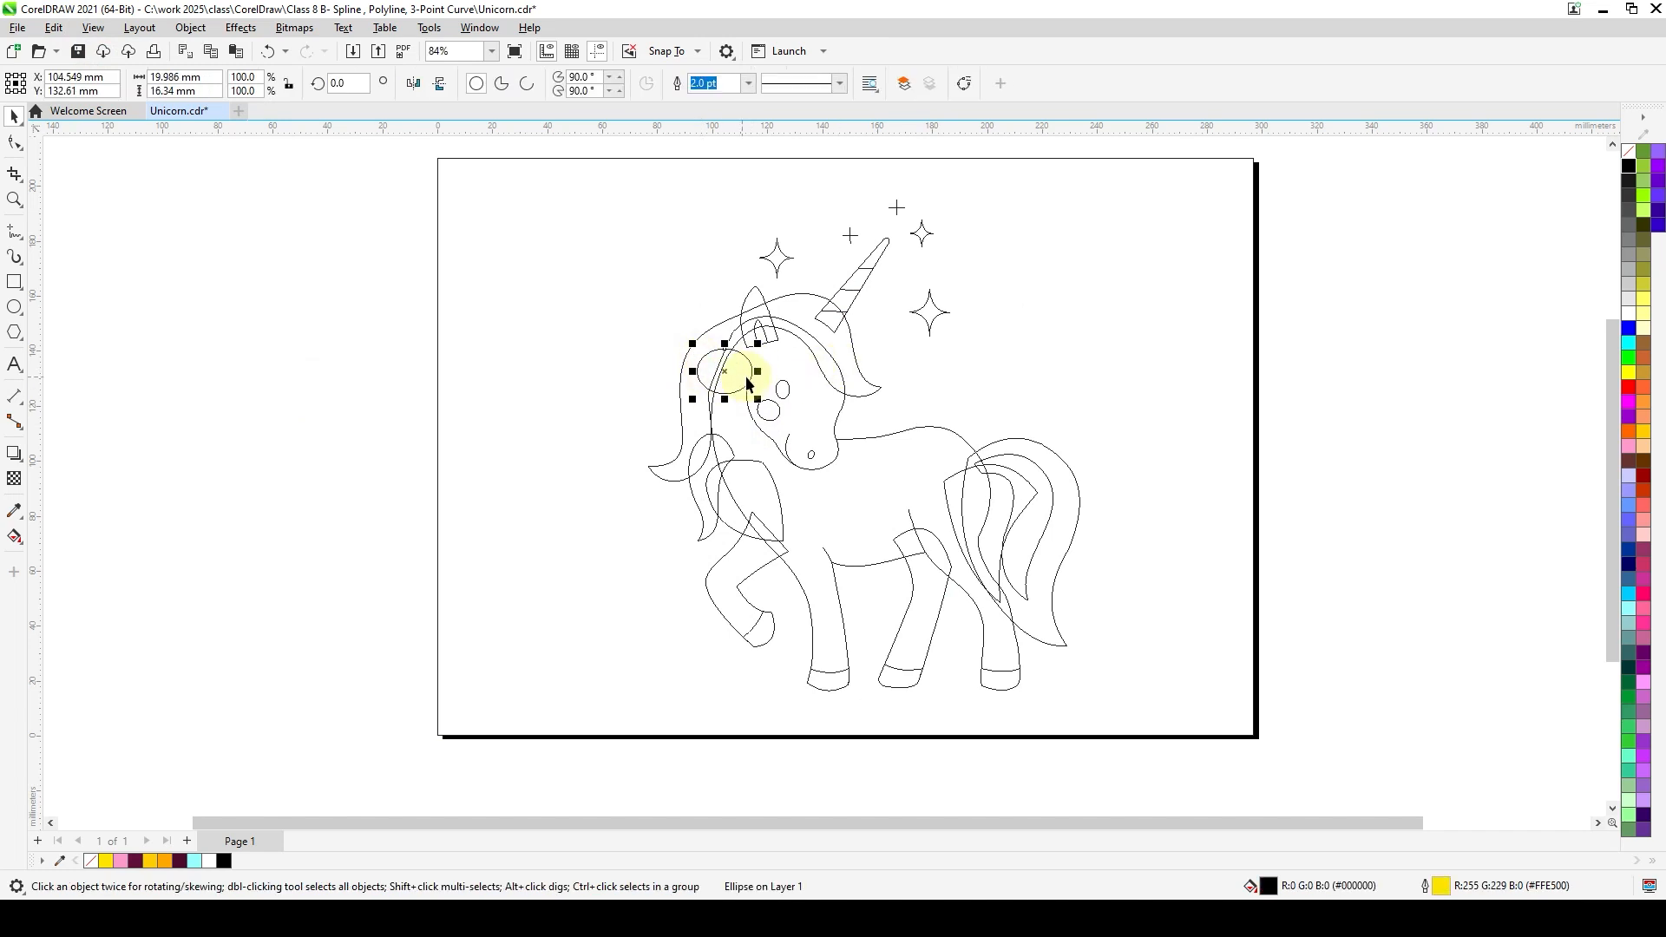
Bring the selected ellipse in front of the unicorn and return the display to Enhanced.
{"action": "scroll", "coordinate": [746, 382], "scroll_direction": "up", "scroll_amount": 2}
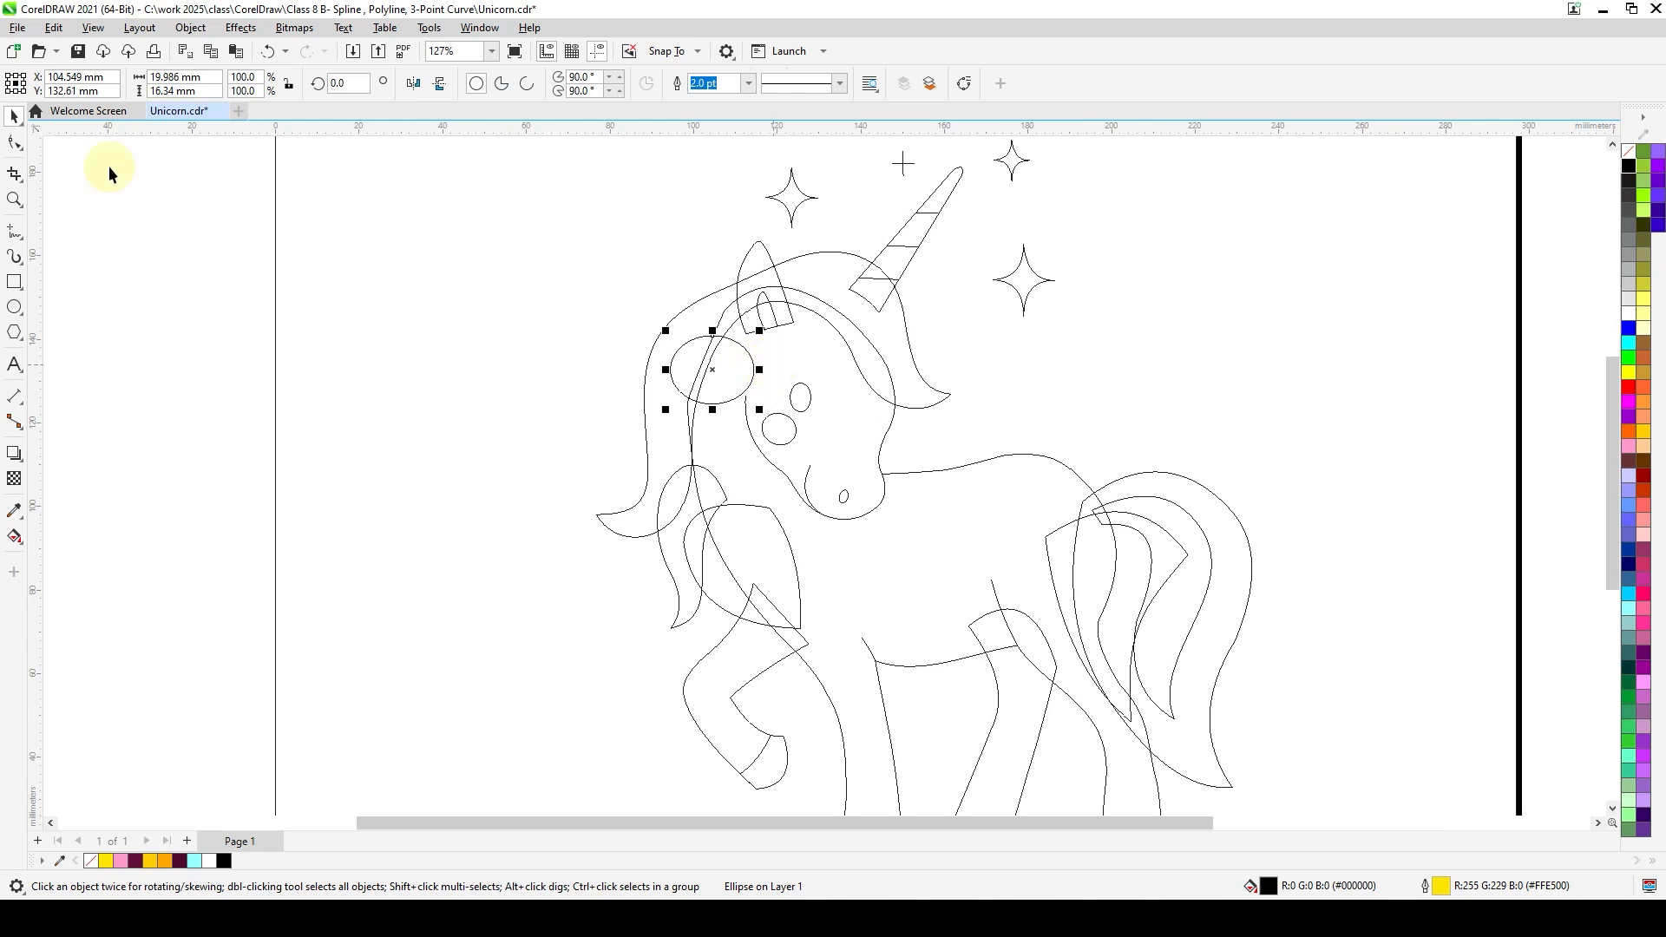
{"action": "left_click", "coordinate": [93, 27]}
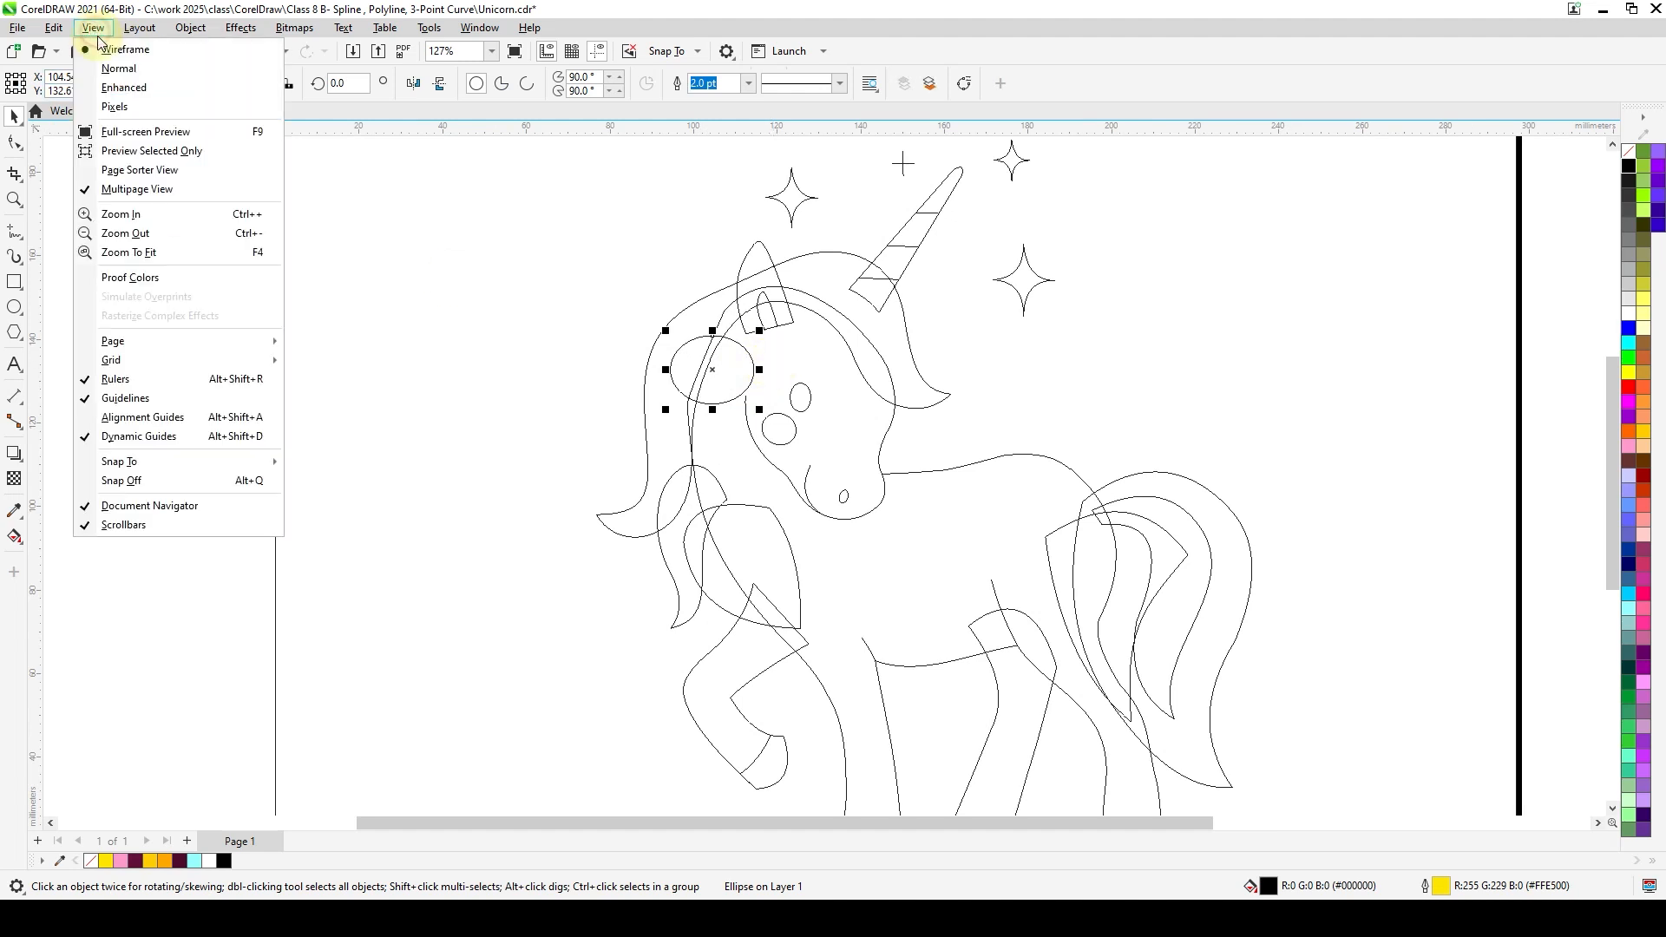
{"action": "left_click", "coordinate": [119, 90]}
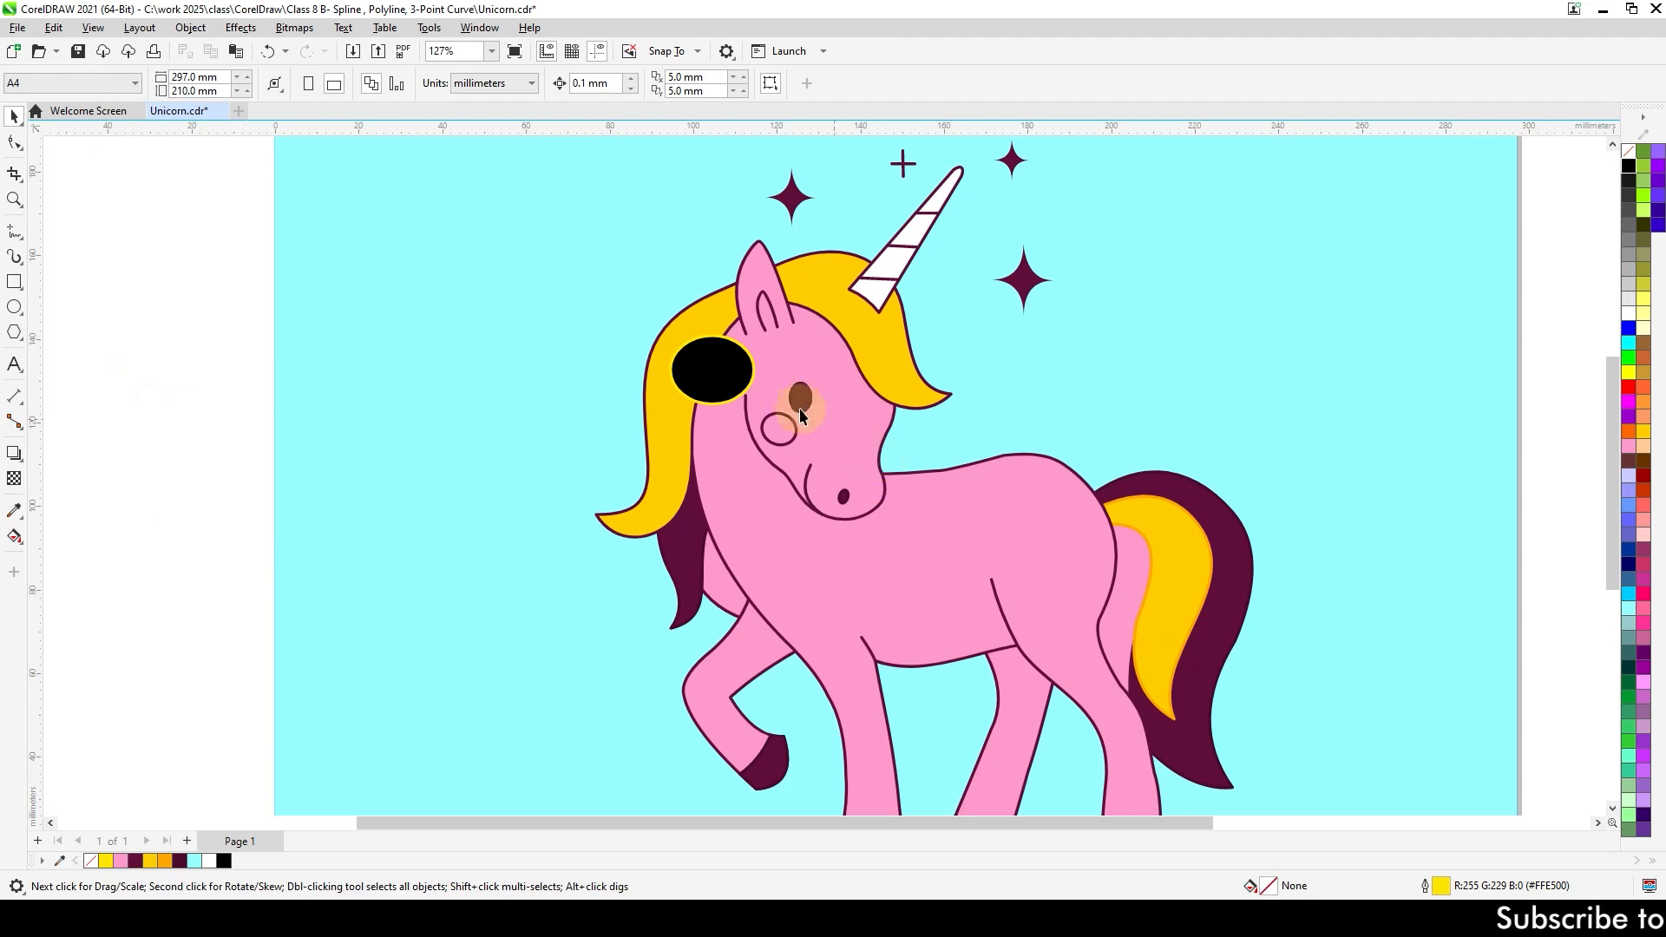
Select the black ellipse covering the mane and remove it from the drawing.
{"action": "scroll", "coordinate": [746, 382], "scroll_direction": "up", "scroll_amount": 2}
{"action": "left_click", "coordinate": [692, 371]}
{"action": "left_click_drag", "start_coordinate": [693, 371], "coordinate": [542, 400]}
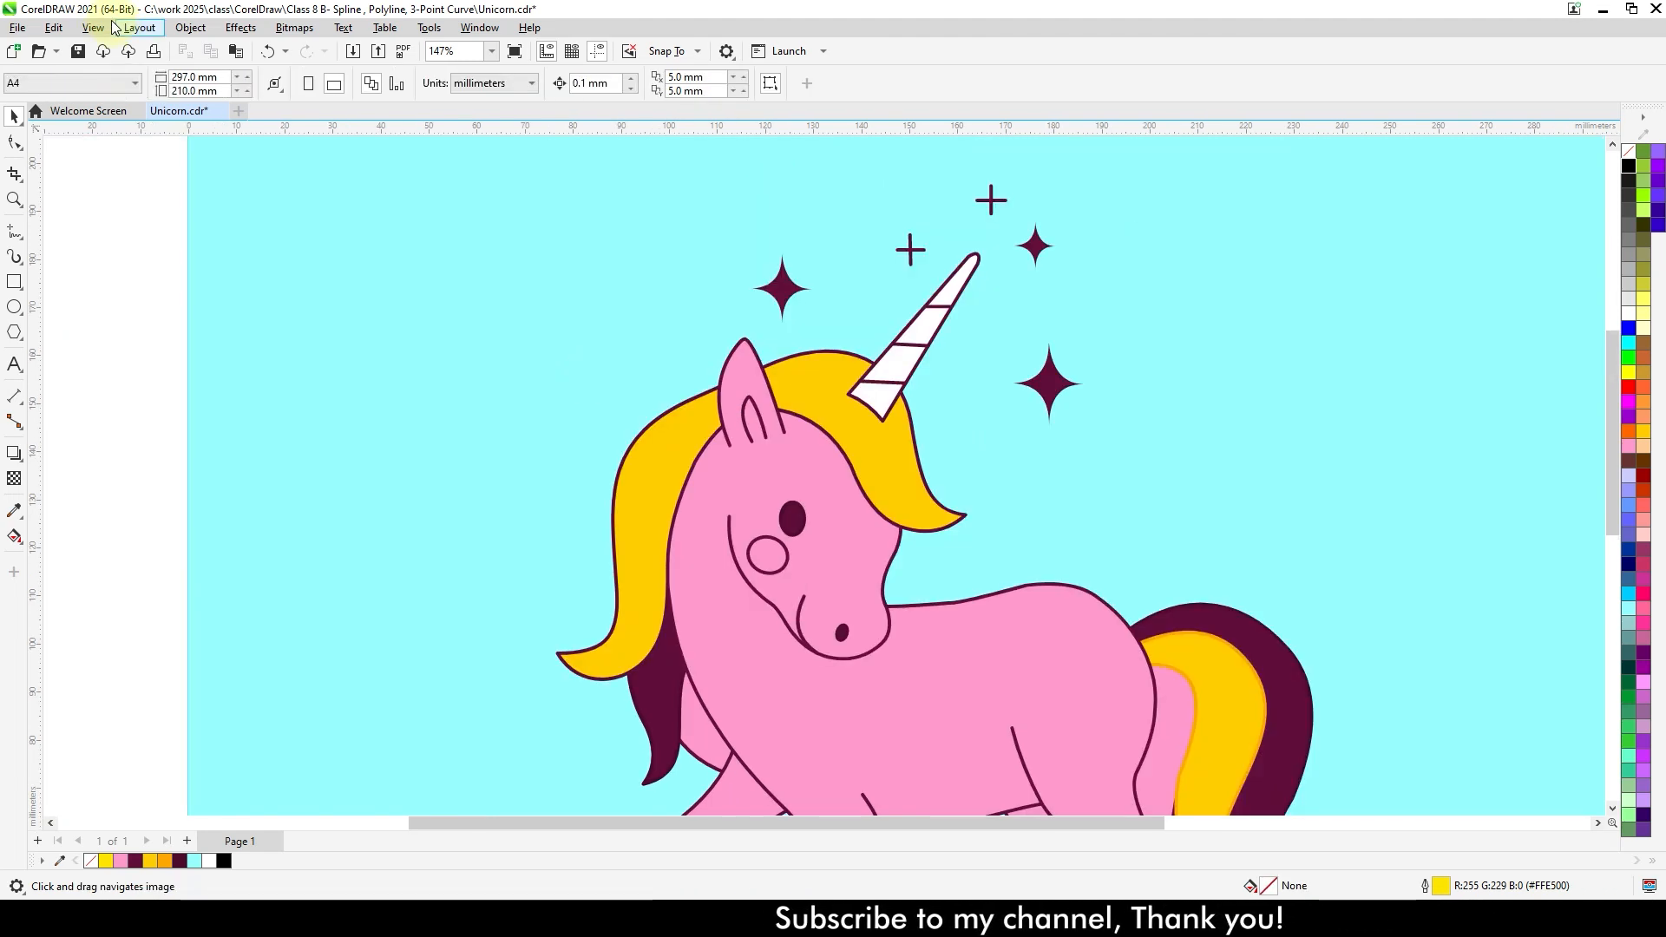
Switch the display to Normal and examine the edges of the face, ear and horn at high magnification.
{"action": "left_click", "coordinate": [94, 27]}
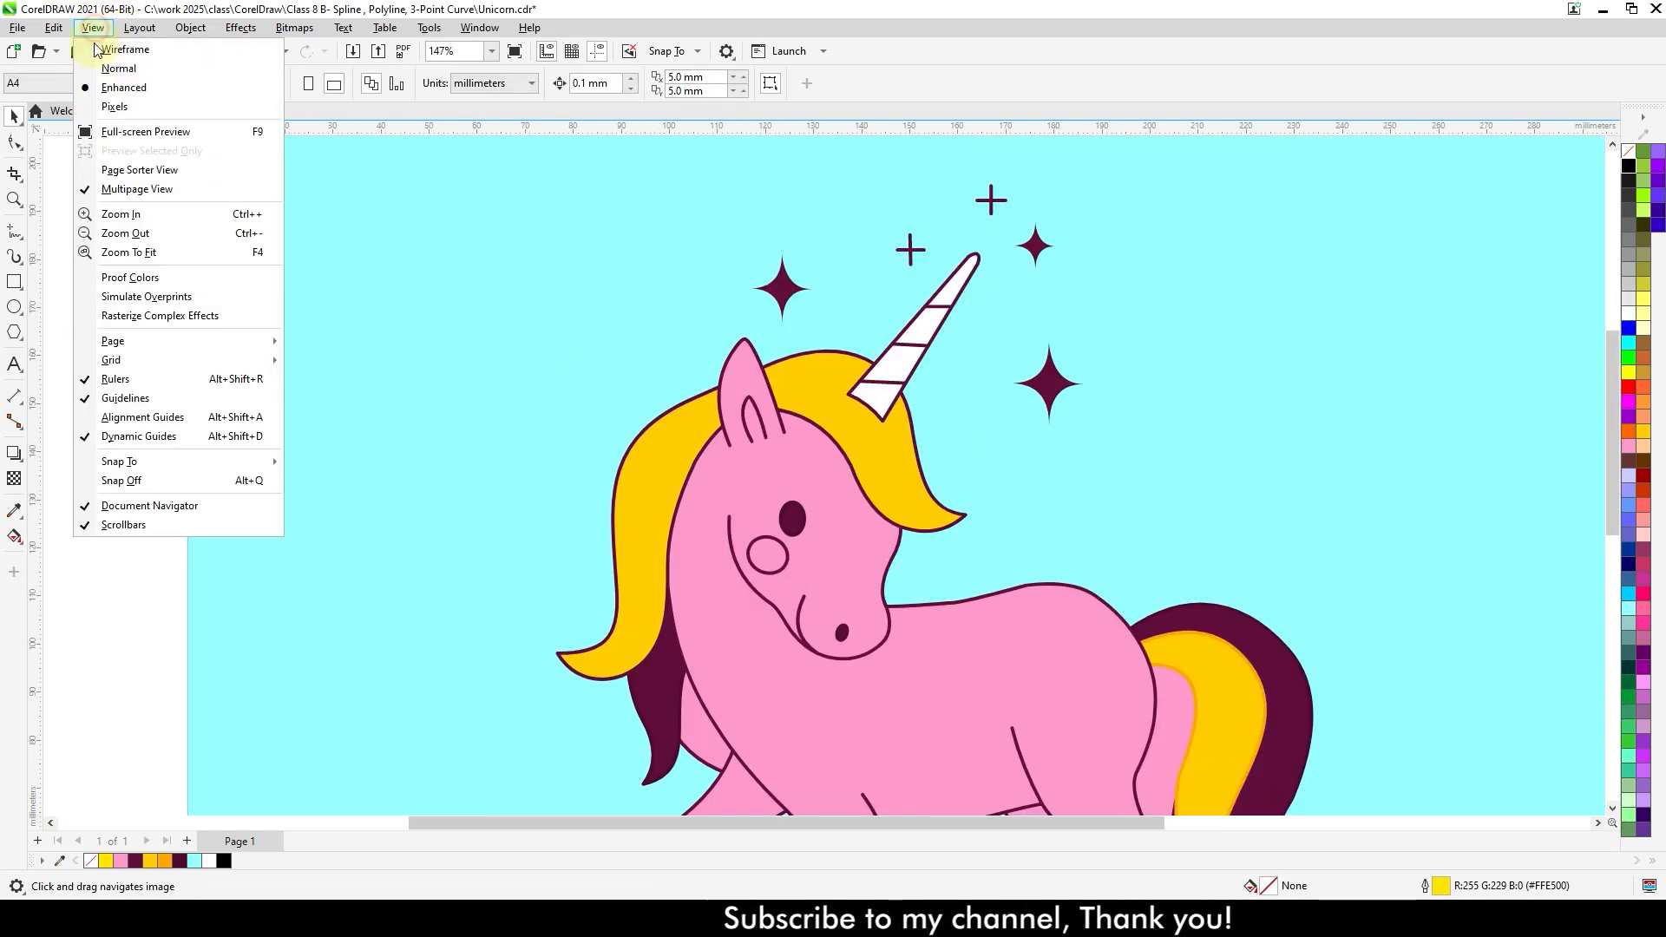
{"action": "left_click", "coordinate": [133, 74]}
{"action": "mouse_move", "coordinate": [814, 476]}
{"action": "left_mouse_down"}
{"action": "mouse_move", "coordinate": [811, 249]}
{"action": "mouse_move", "coordinate": [760, 567]}
{"action": "mouse_move", "coordinate": [904, 496]}
{"action": "left_mouse_up"}
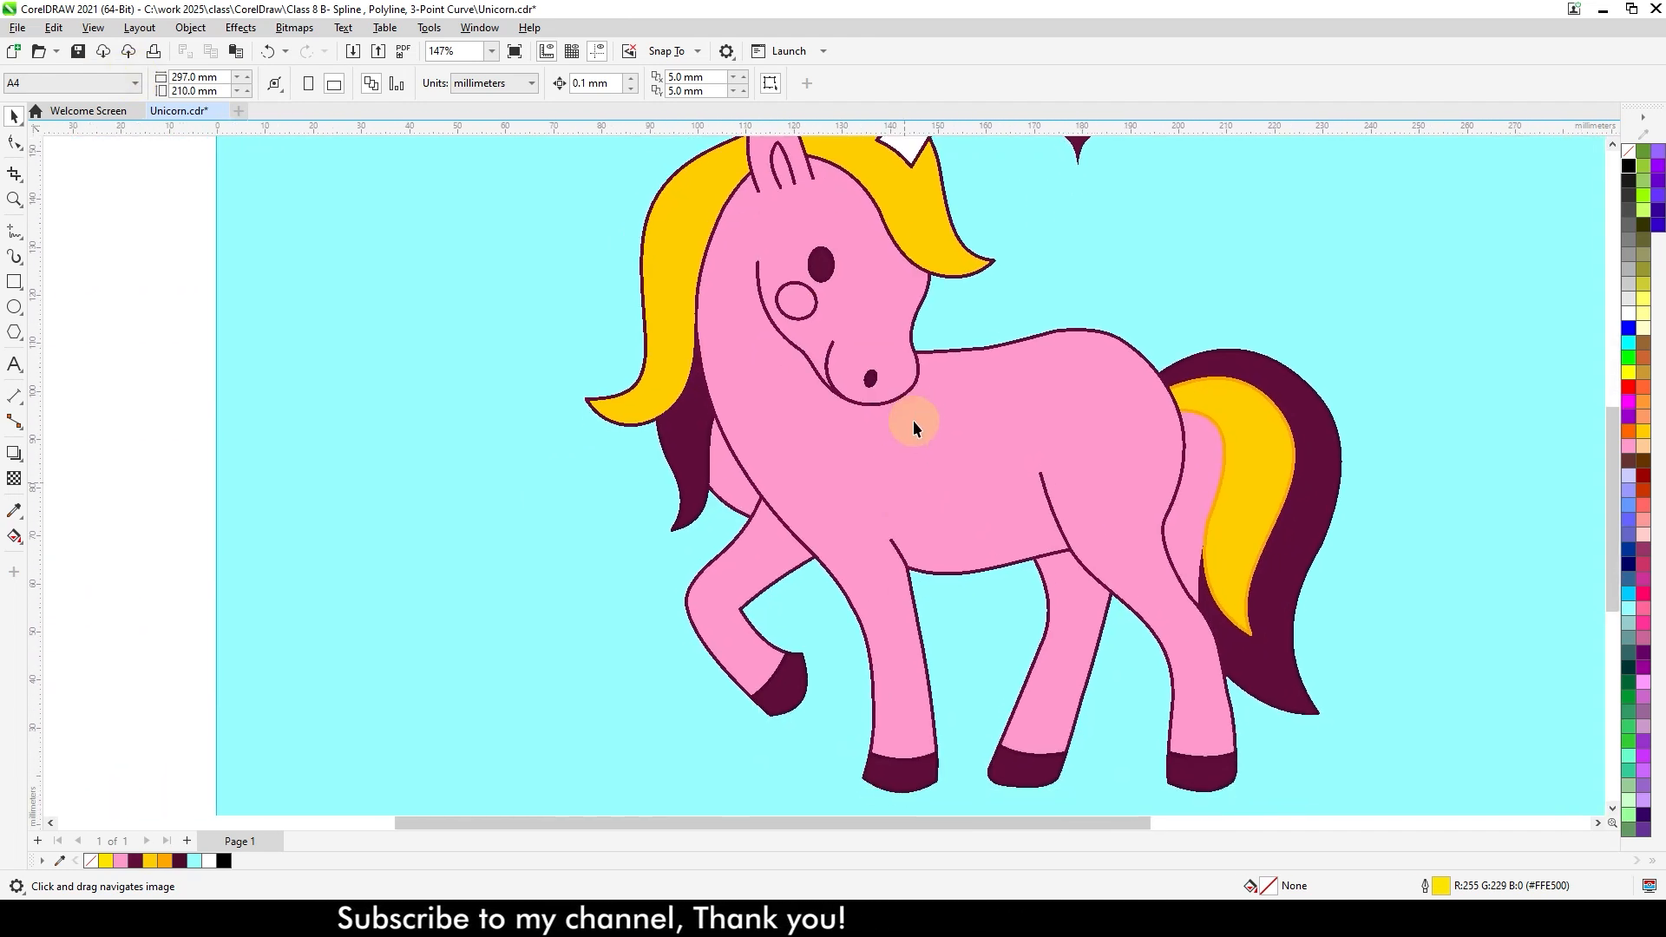
{"action": "scroll", "coordinate": [908, 361], "scroll_direction": "up", "scroll_amount": 2}
{"action": "left_click_drag", "start_coordinate": [911, 339], "coordinate": [883, 524]}
{"action": "left_click_drag", "start_coordinate": [805, 471], "coordinate": [976, 555]}
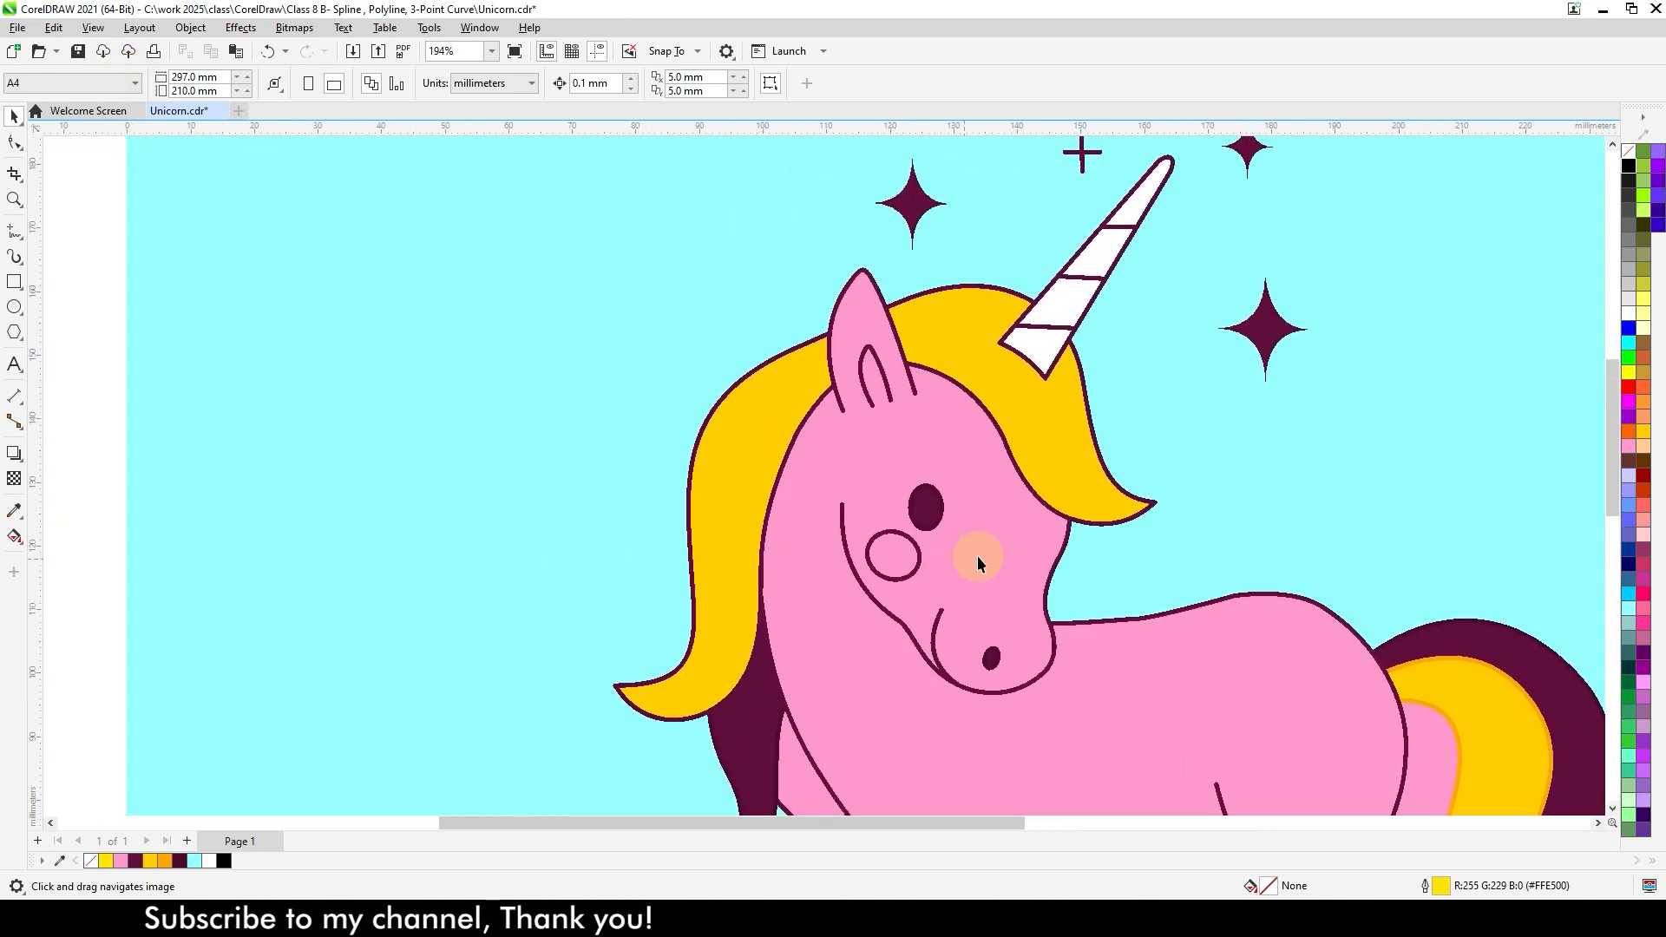
{"action": "scroll", "coordinate": [866, 451], "scroll_direction": "up", "scroll_amount": 7}
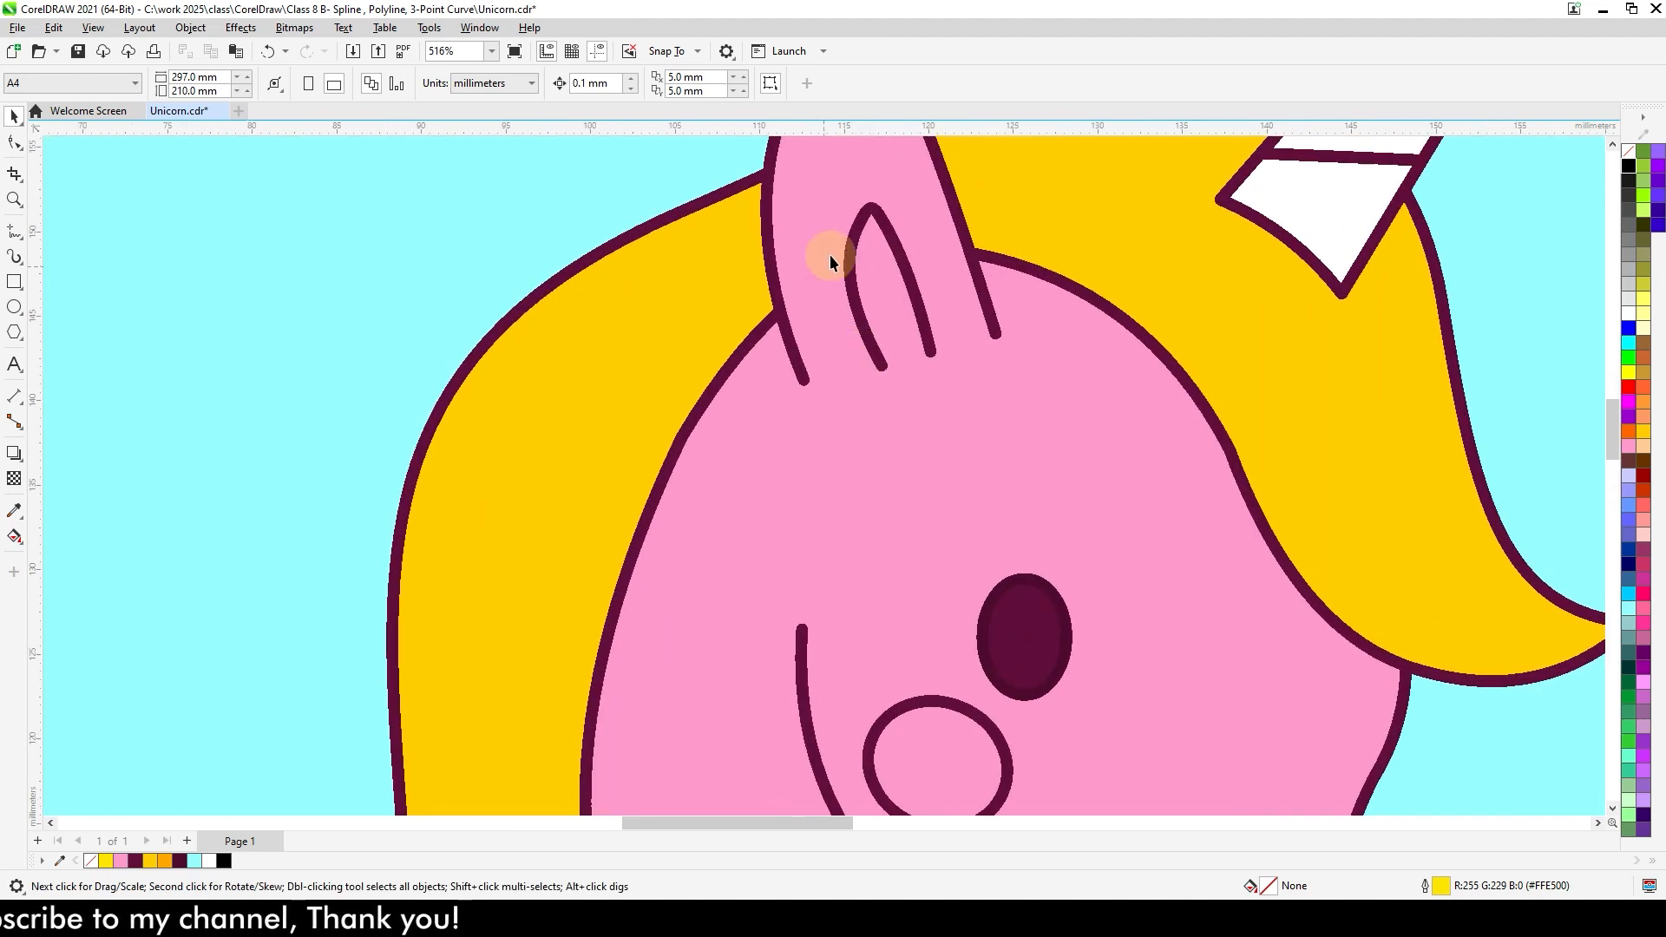
{"action": "mouse_move", "coordinate": [1149, 373]}
{"action": "left_mouse_down"}
{"action": "mouse_move", "coordinate": [1127, 417]}
{"action": "mouse_move", "coordinate": [737, 608]}
{"action": "left_mouse_up"}
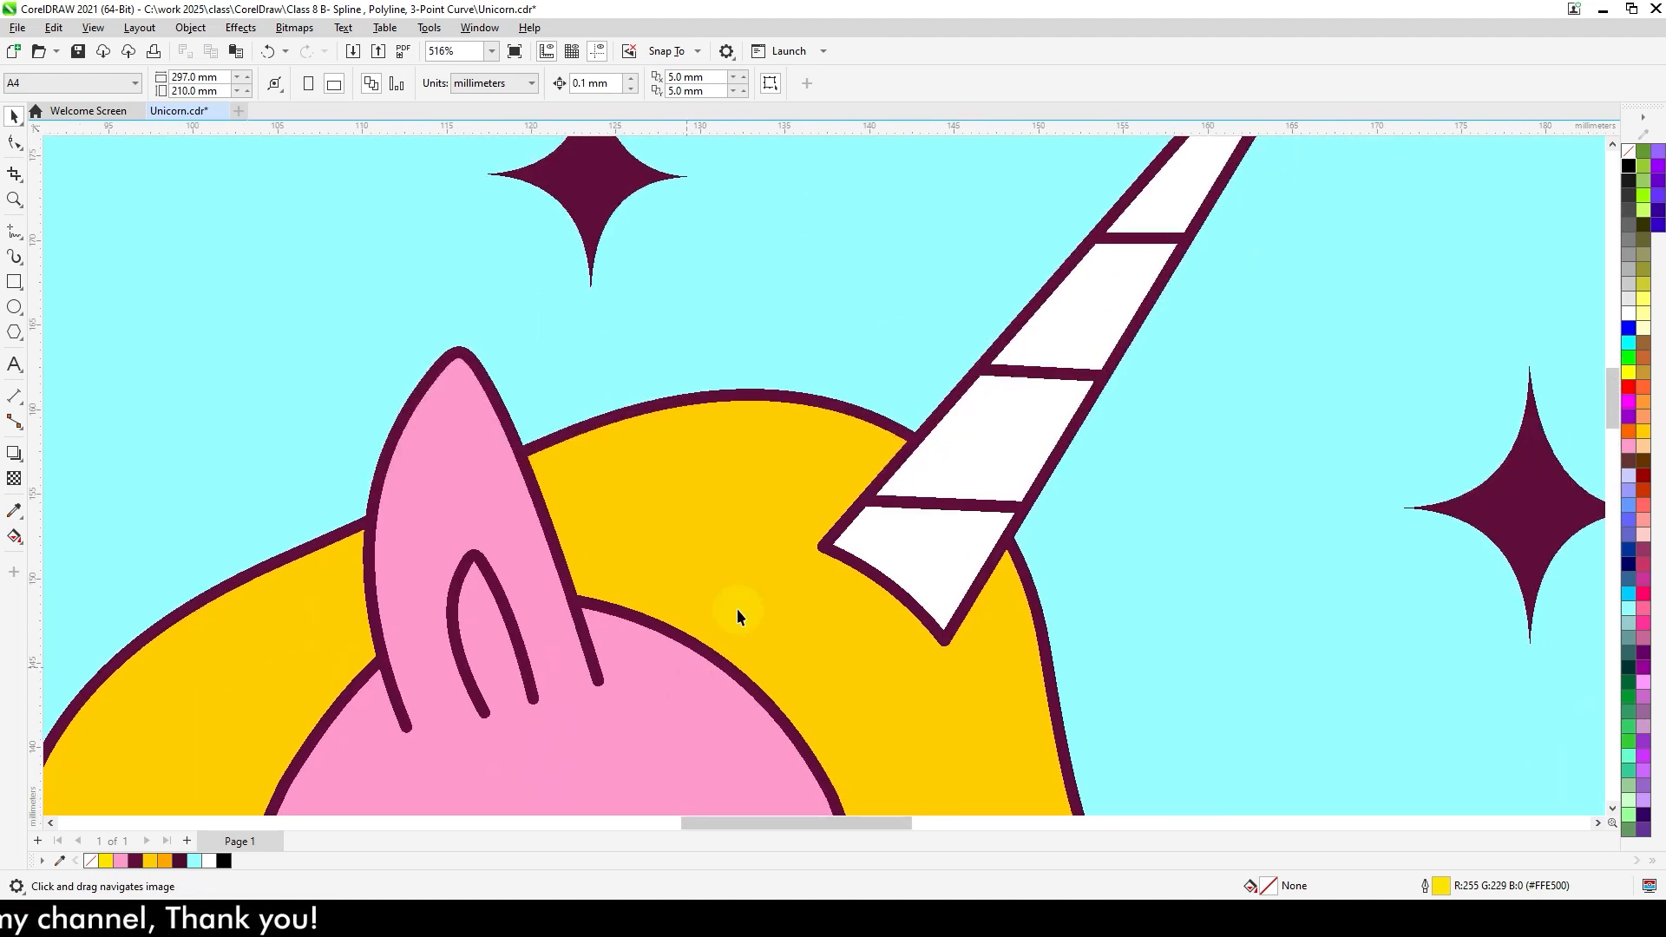
Compare the edge quality around the ear and horn by alternating between Normal and Enhanced views, ending in Enhanced.
{"action": "left_click", "coordinate": [91, 24]}
{"action": "left_click", "coordinate": [115, 94]}
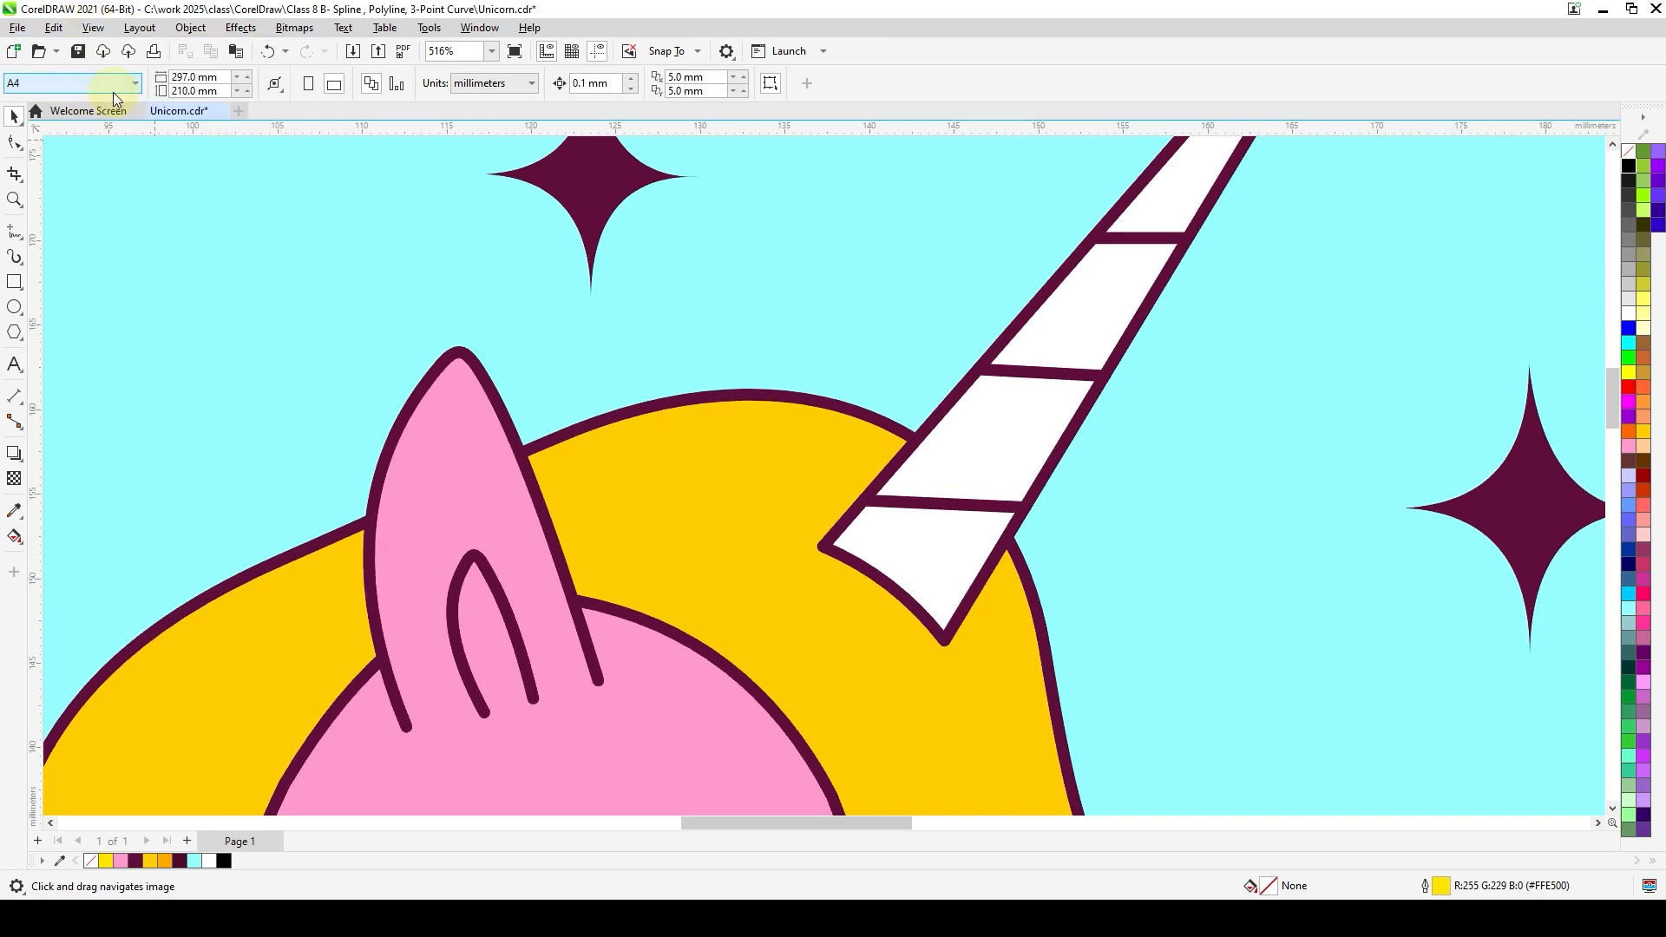
{"action": "left_click", "coordinate": [94, 29]}
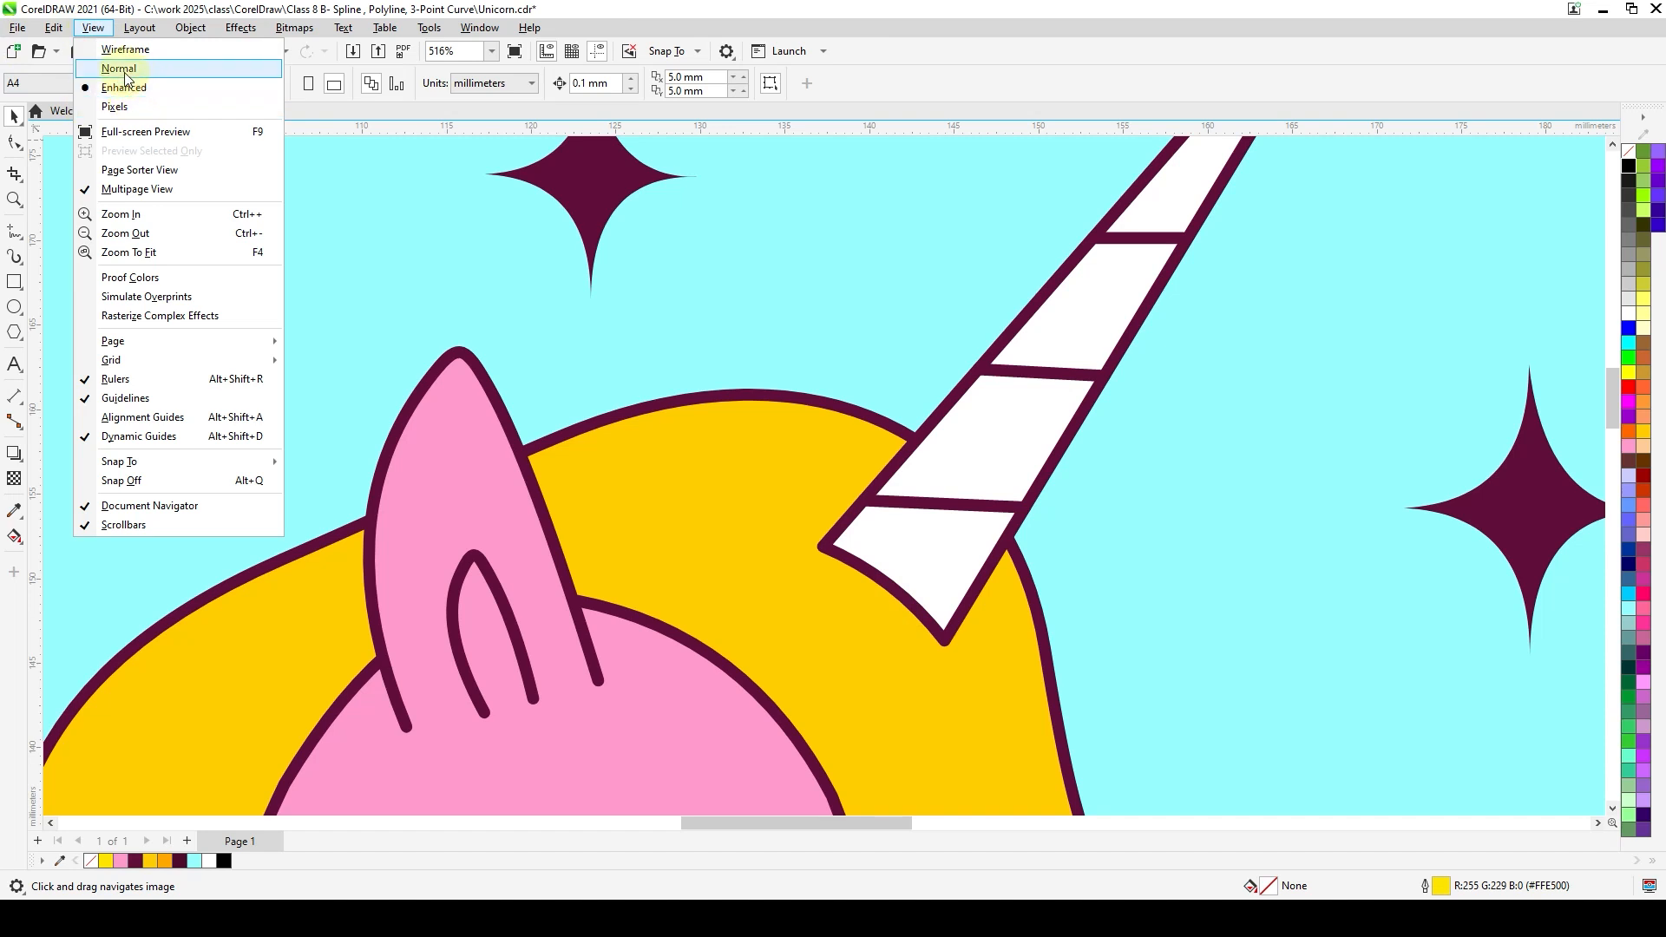
{"action": "left_click", "coordinate": [123, 68]}
{"action": "left_click", "coordinate": [93, 27]}
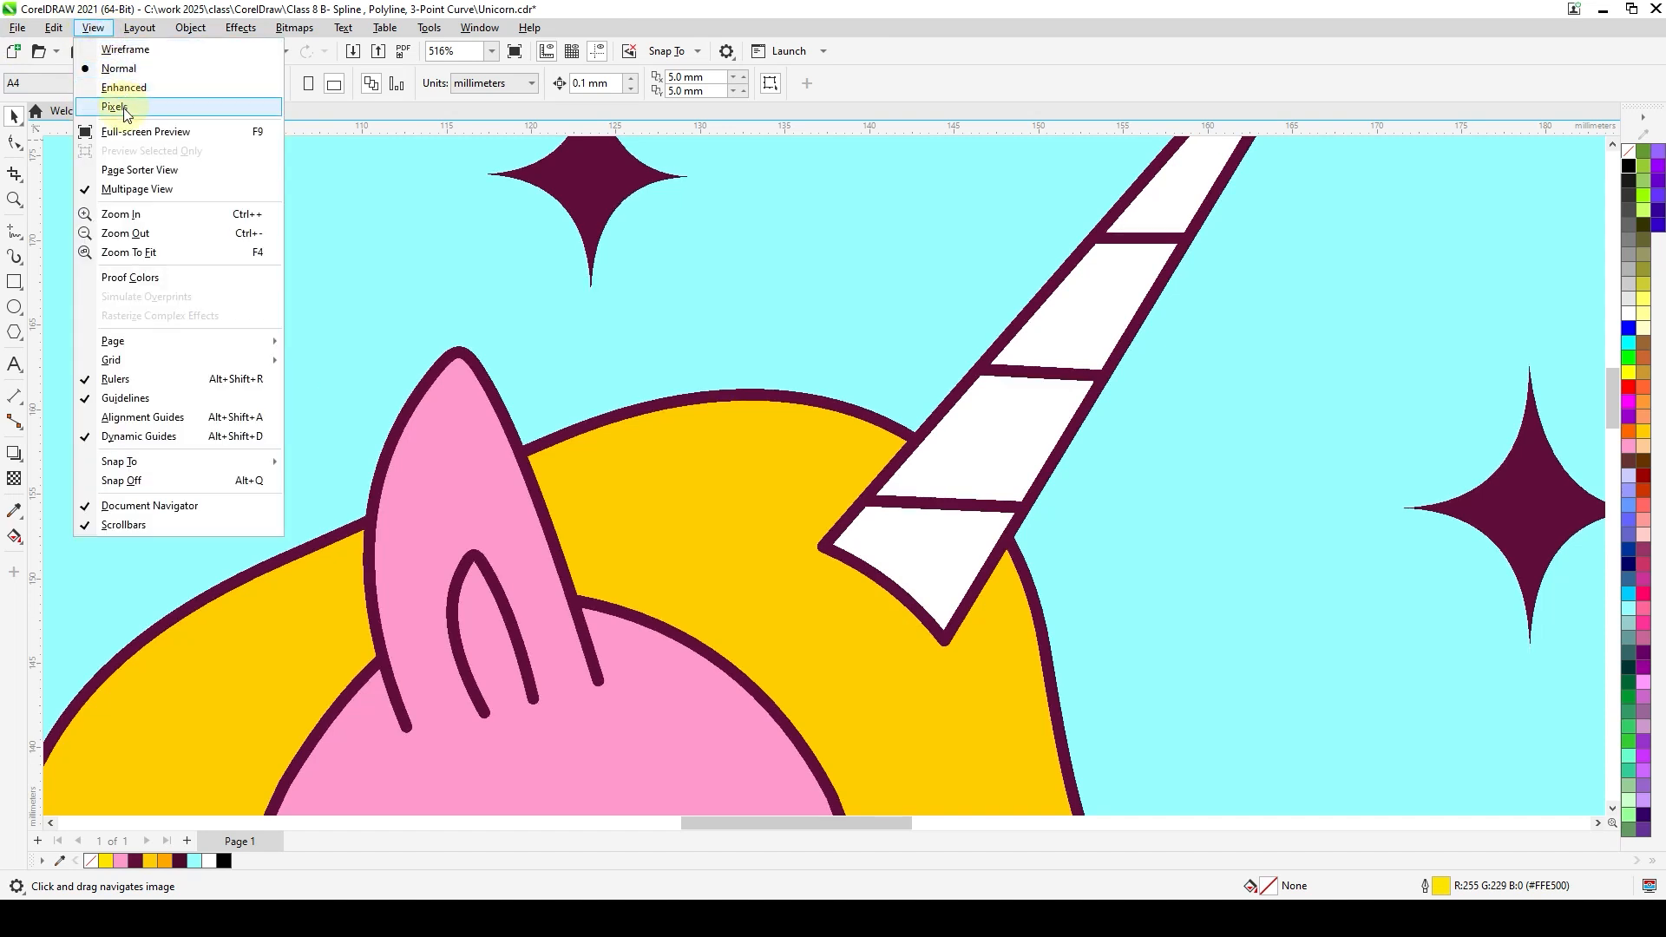
{"action": "left_click", "coordinate": [123, 88]}
{"action": "scroll", "coordinate": [713, 527], "scroll_direction": "down", "scroll_amount": 1}
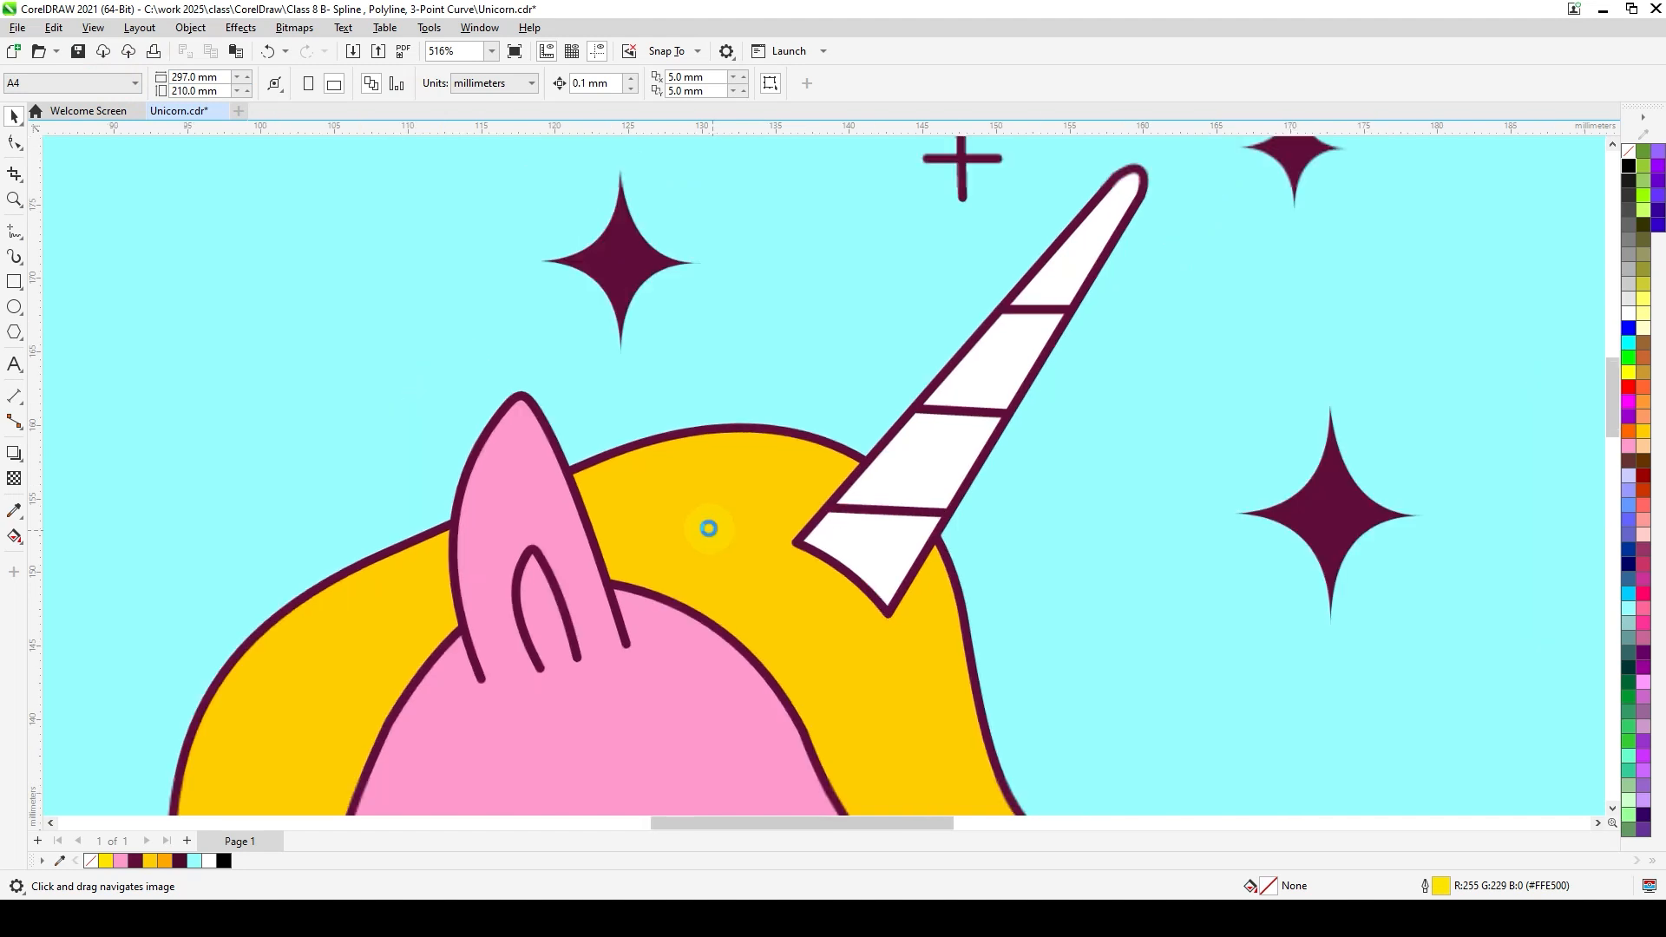
{"action": "left_click_drag", "start_coordinate": [612, 597], "coordinate": [654, 312]}
Switch the display to Pixels and examine the pixel grid where the base of the horn meets the mane.
{"action": "left_click", "coordinate": [93, 28]}
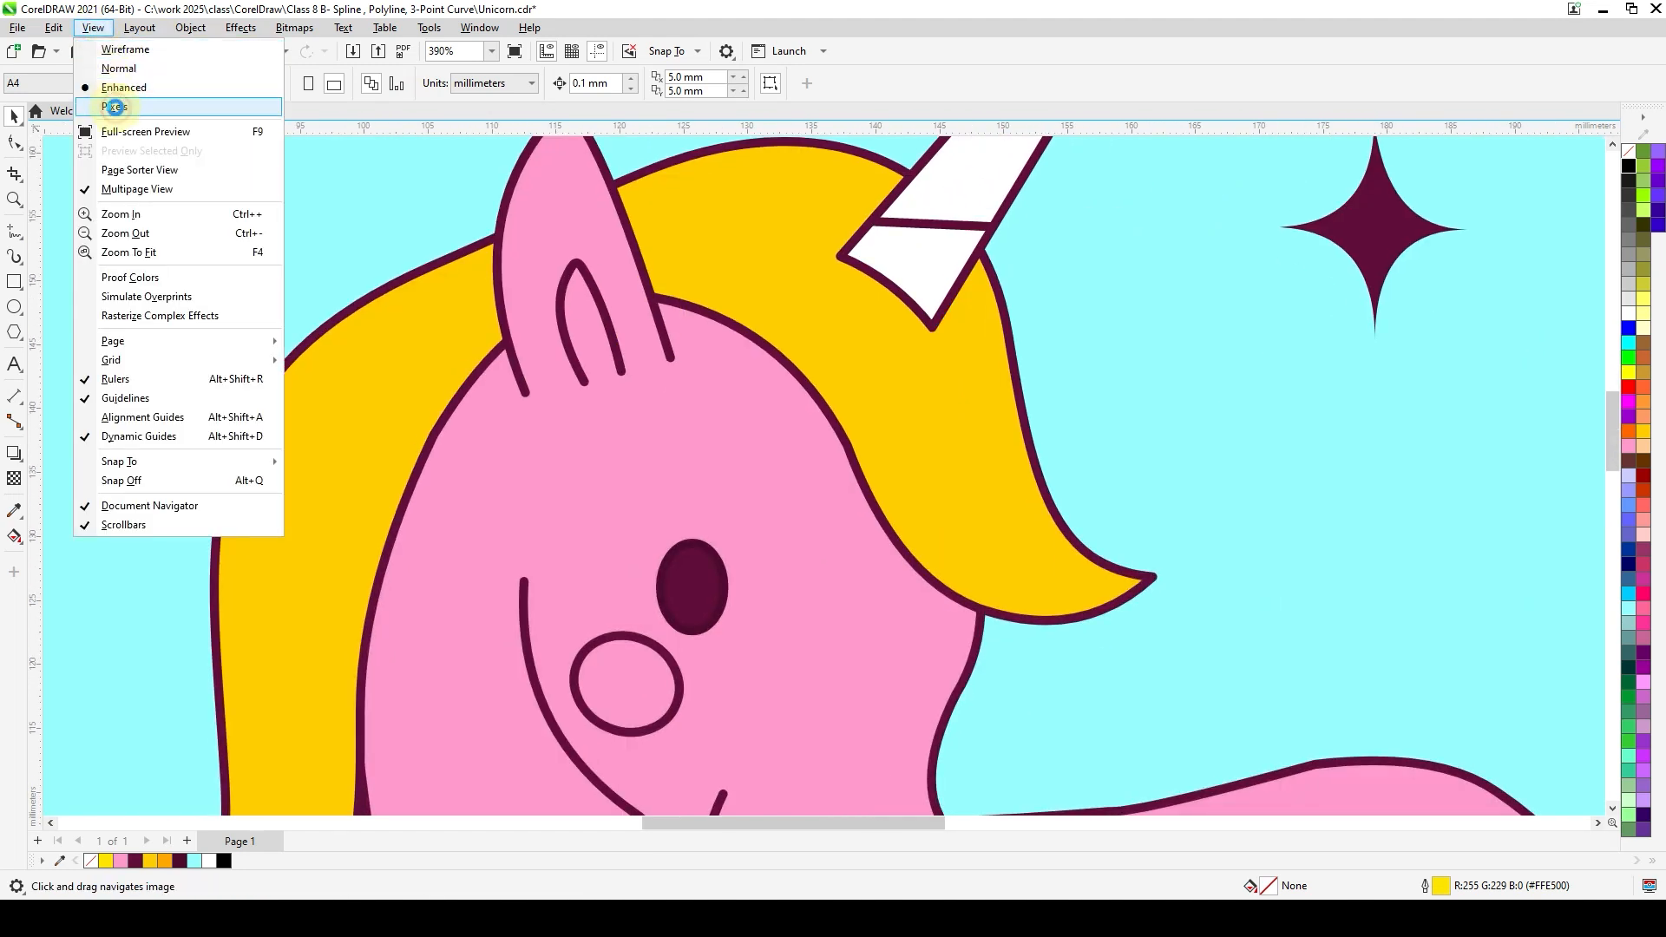
{"action": "left_click", "coordinate": [116, 107]}
{"action": "left_click_drag", "start_coordinate": [675, 453], "coordinate": [553, 654]}
{"action": "left_click_drag", "start_coordinate": [784, 446], "coordinate": [663, 479]}
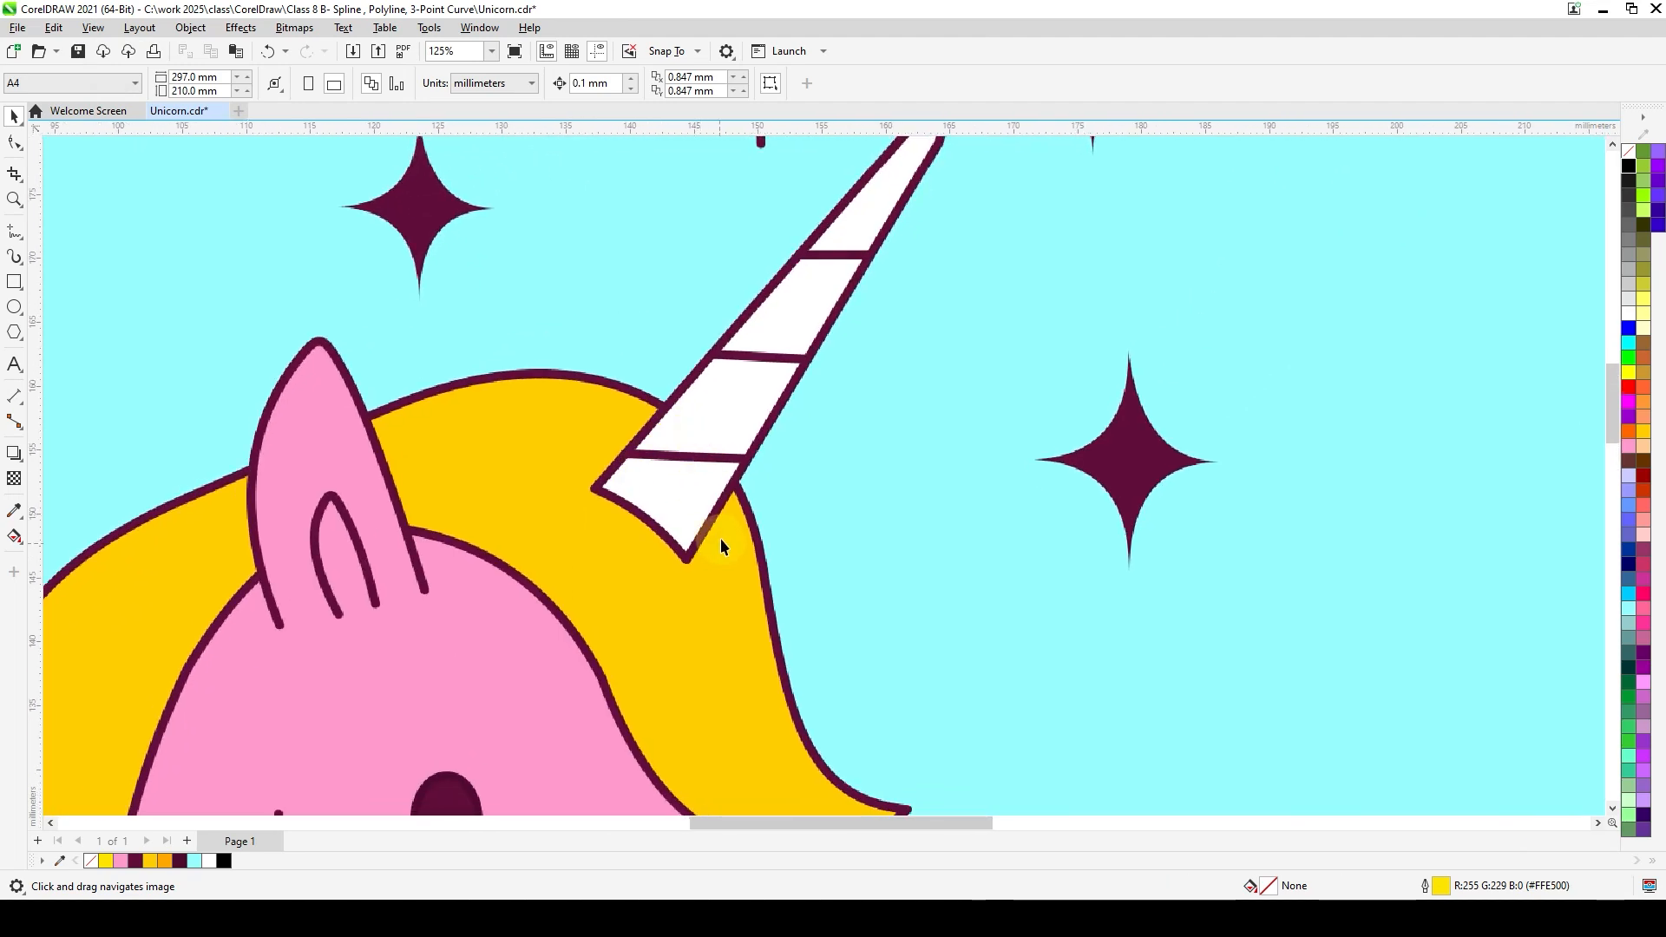
{"action": "scroll", "coordinate": [725, 460], "scroll_direction": "up", "scroll_amount": 10}
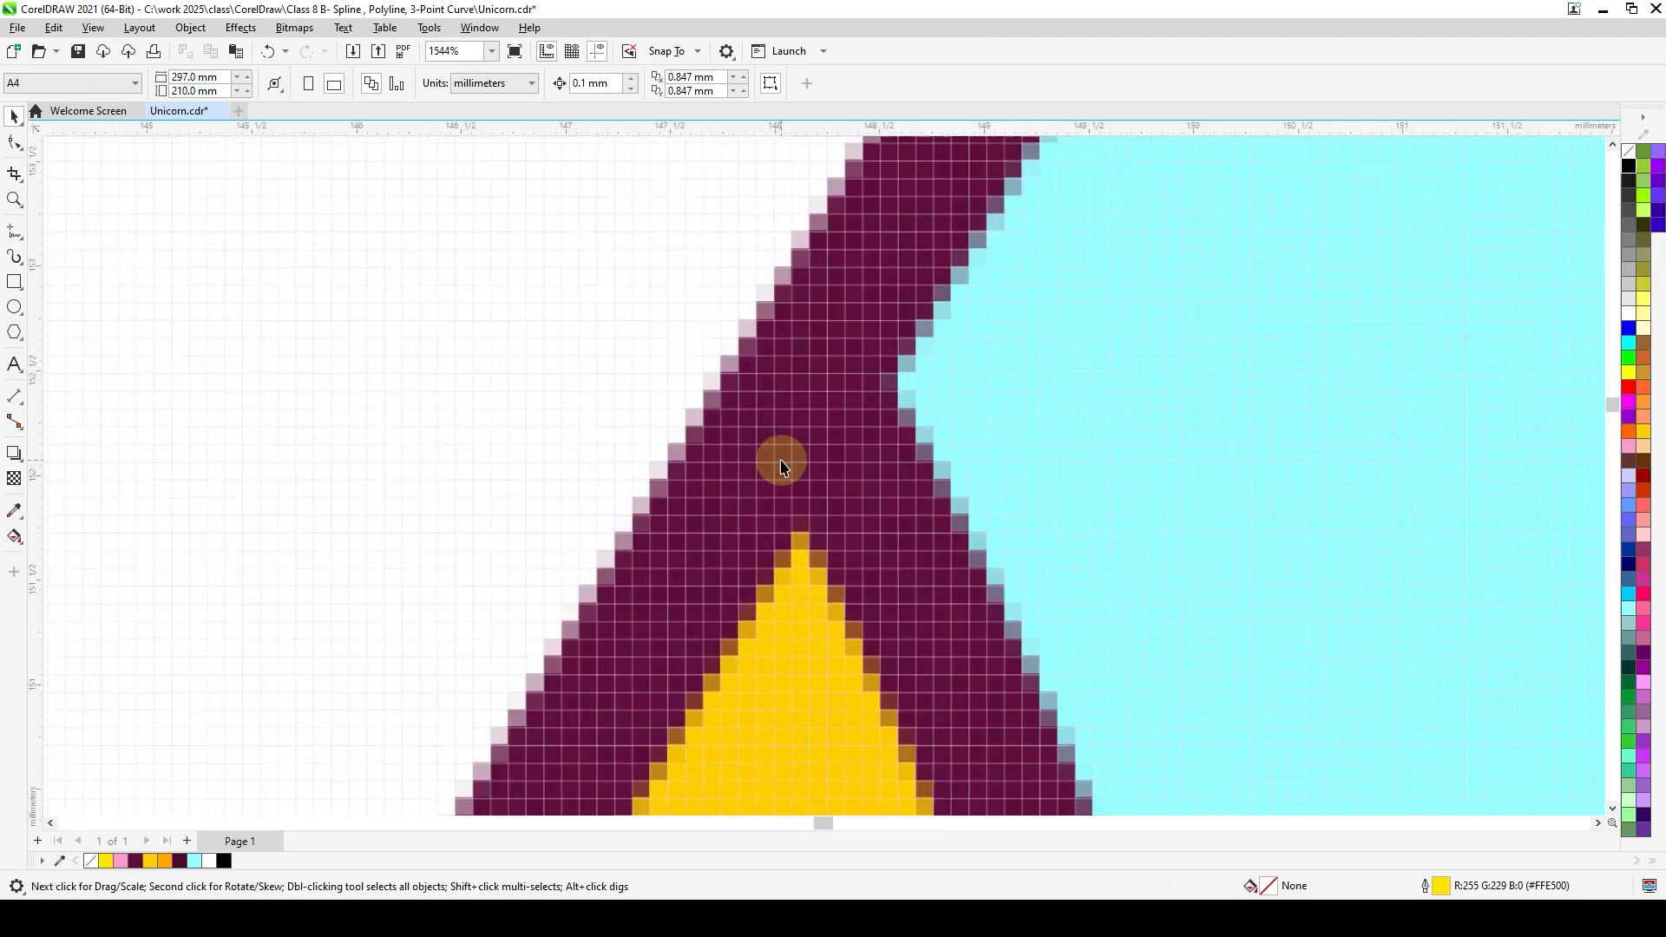
{"action": "scroll", "coordinate": [780, 467], "scroll_direction": "up", "scroll_amount": 3}
{"action": "scroll", "coordinate": [742, 540], "scroll_direction": "down", "scroll_amount": 4}
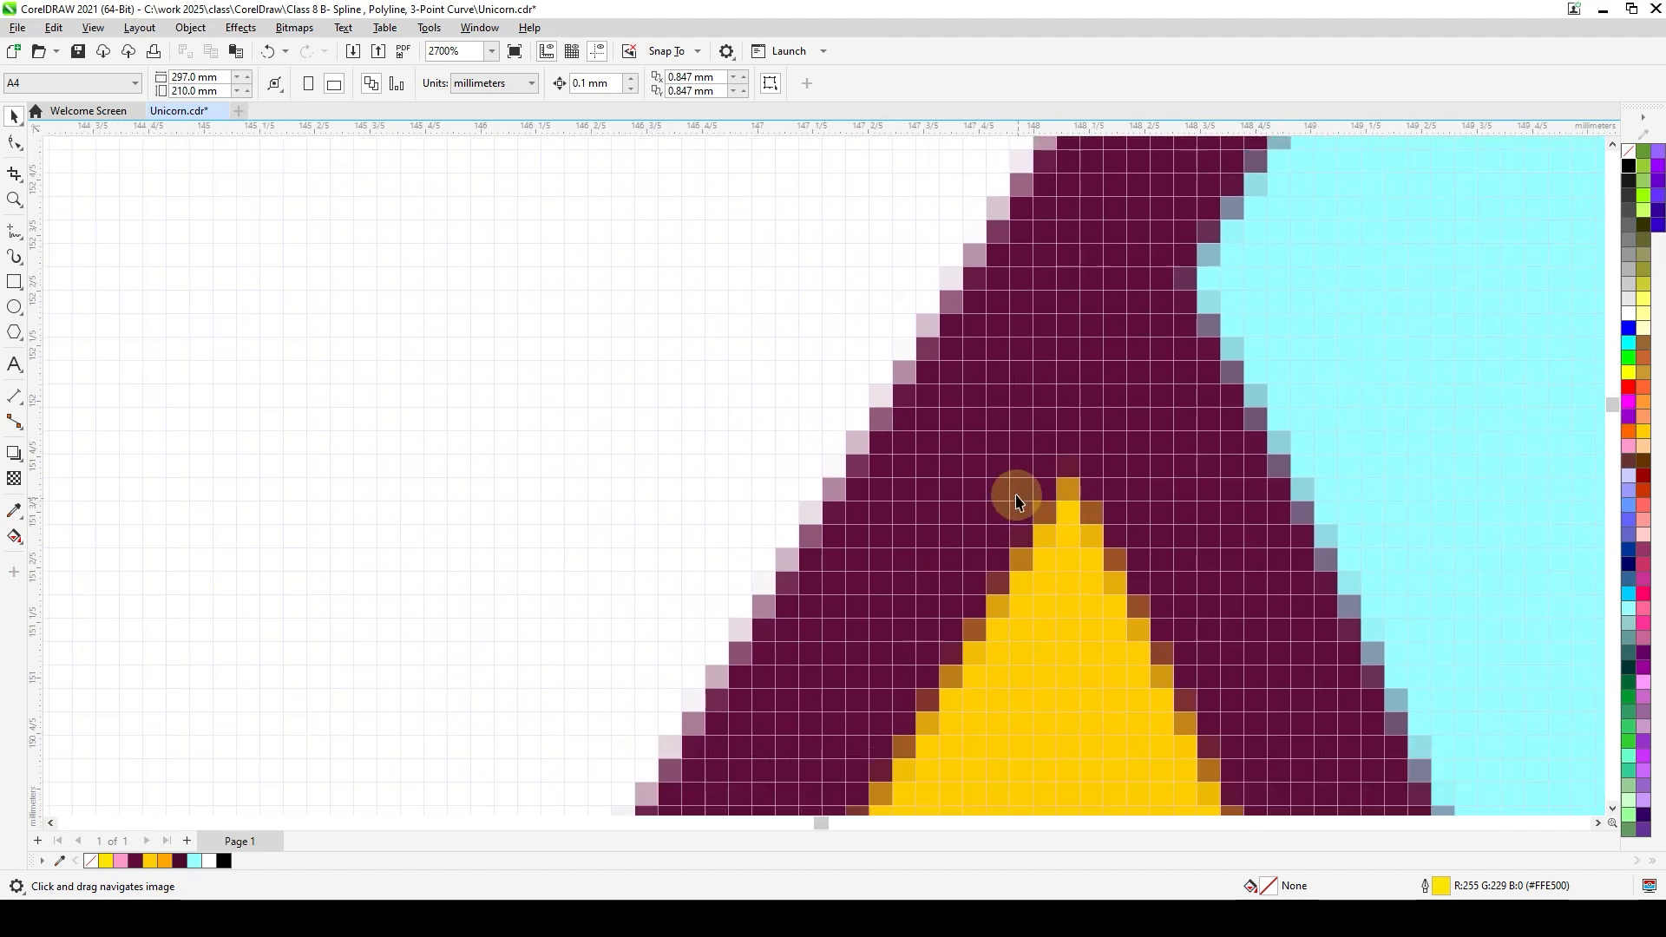
Examine the pixelated edges of the horn, ear and muzzle at different magnifications in Pixels view.
{"action": "left_click_drag", "start_coordinate": [931, 659], "coordinate": [617, 679]}
{"action": "scroll", "coordinate": [618, 678], "scroll_direction": "down", "scroll_amount": 5}
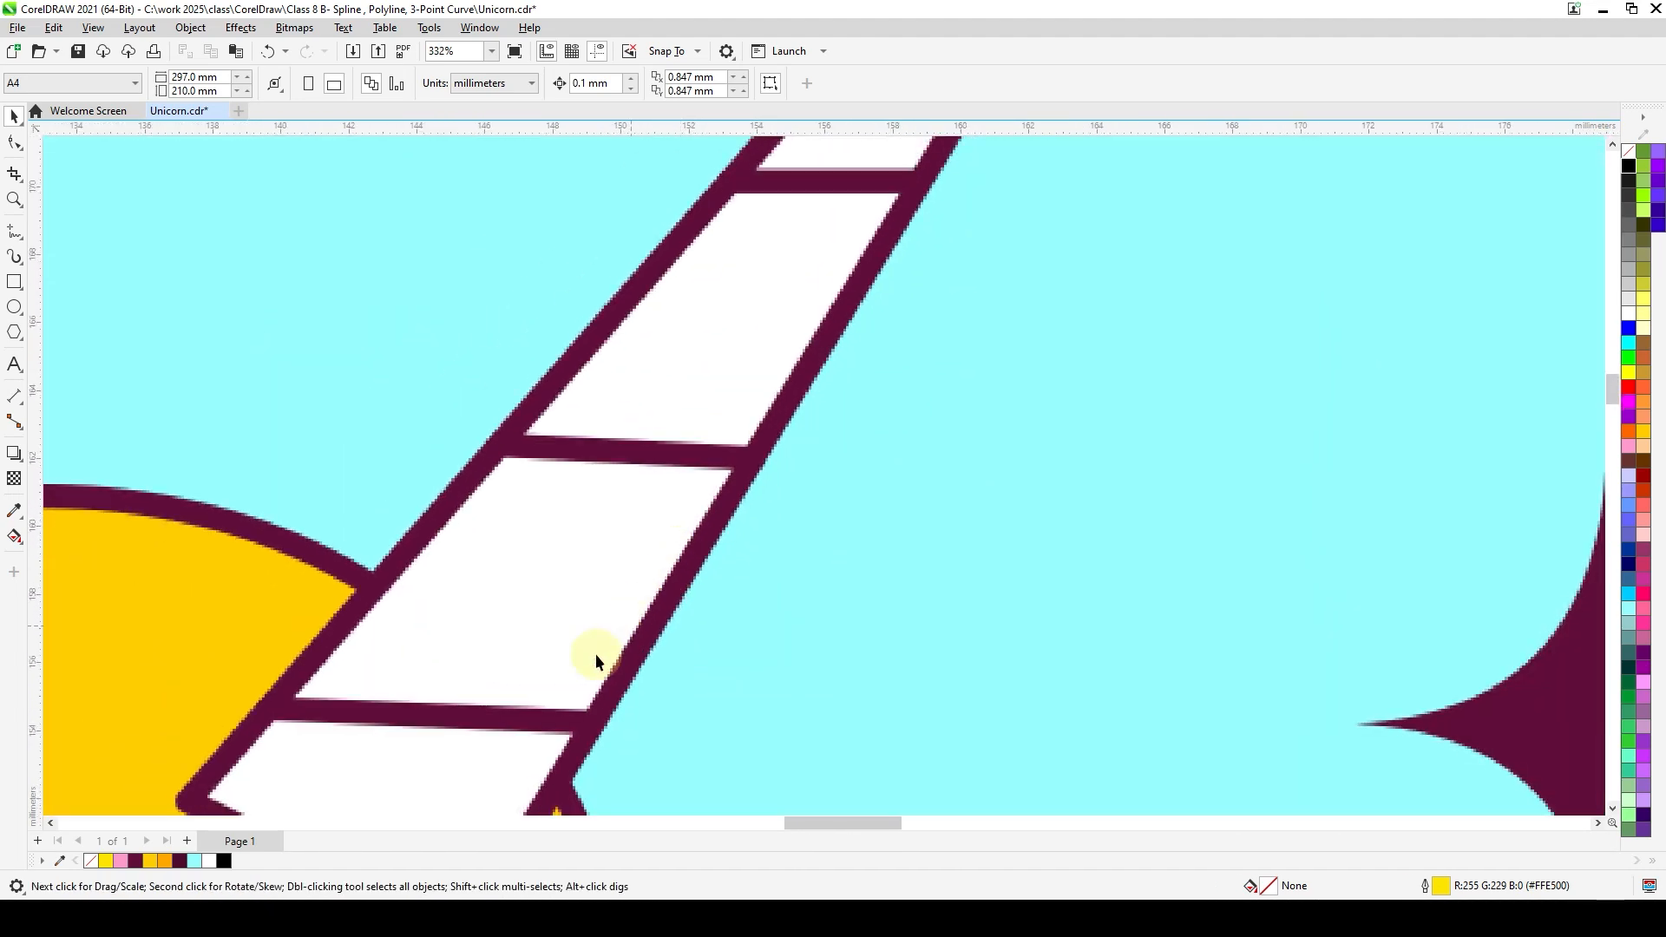
{"action": "scroll", "coordinate": [613, 640], "scroll_direction": "up", "scroll_amount": 1}
{"action": "scroll", "coordinate": [574, 609], "scroll_direction": "down", "scroll_amount": 4}
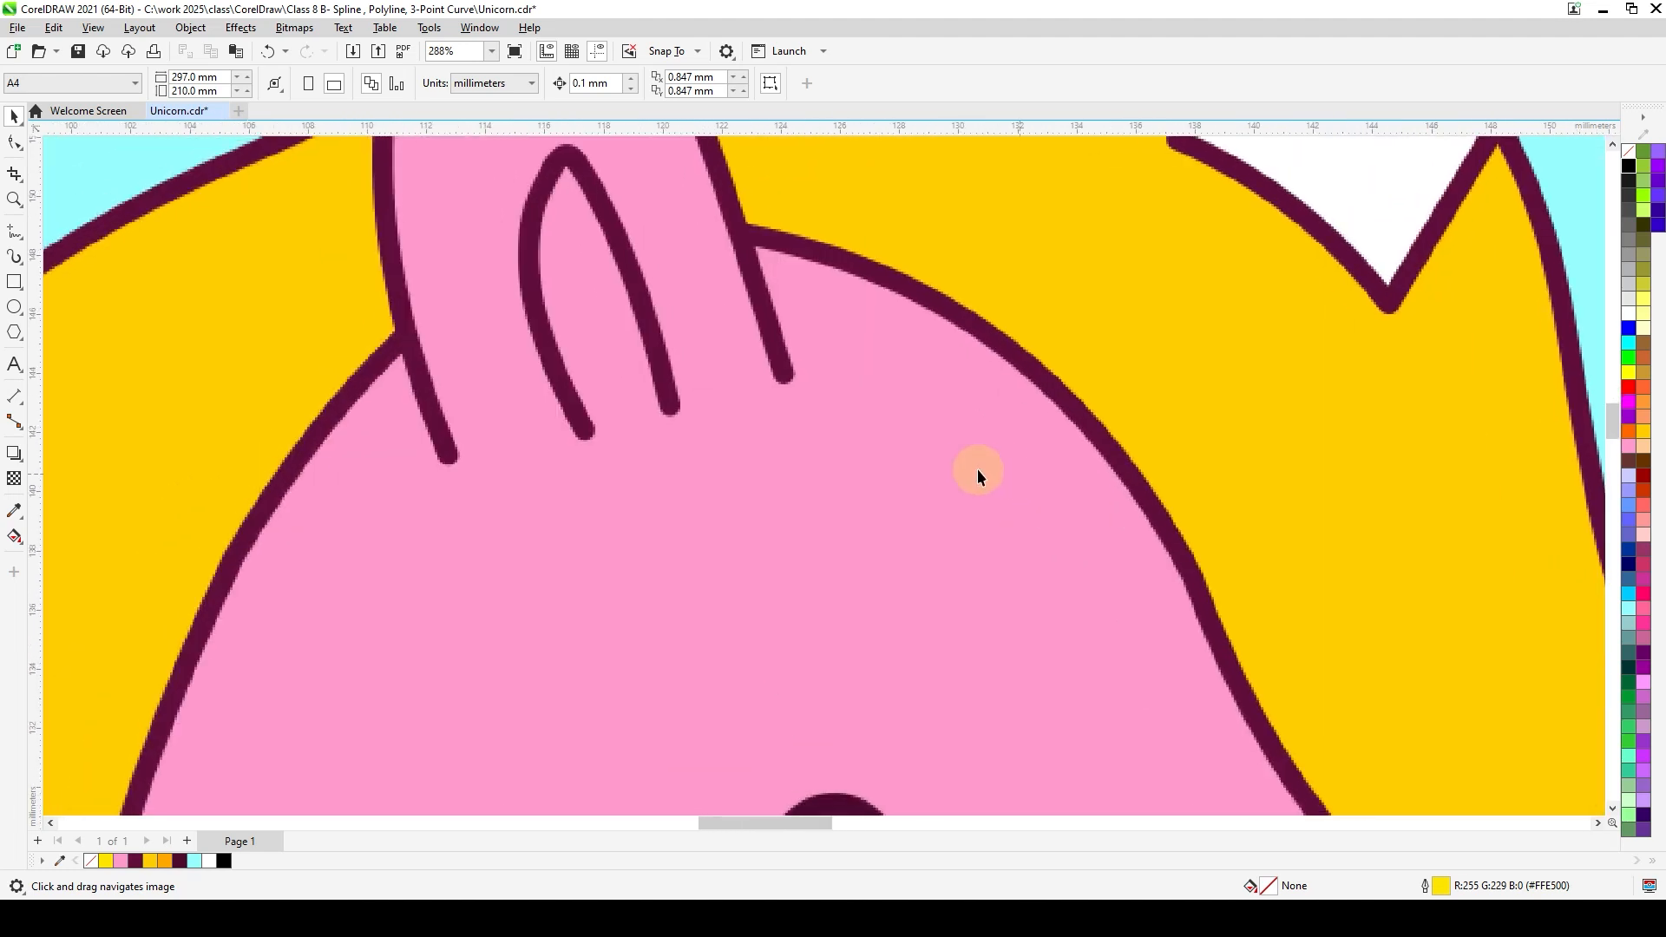
{"action": "scroll", "coordinate": [959, 472], "scroll_direction": "down", "scroll_amount": 4}
{"action": "scroll", "coordinate": [897, 441], "scroll_direction": "up", "scroll_amount": 8}
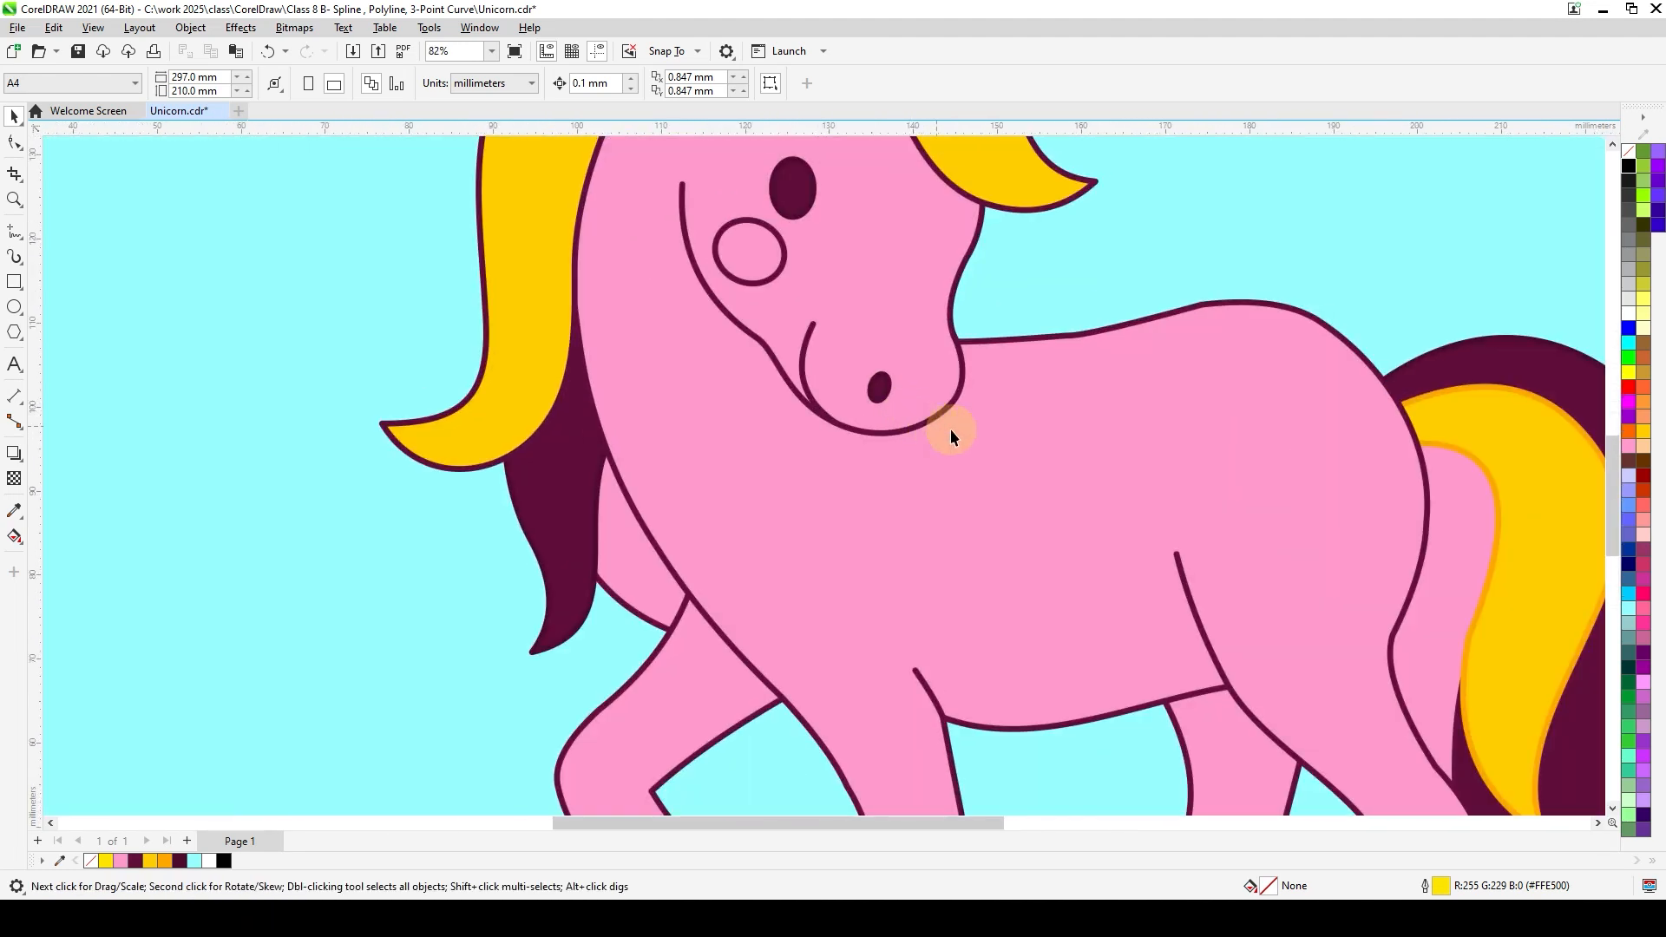
{"action": "scroll", "coordinate": [878, 425], "scroll_direction": "up", "scroll_amount": 4}
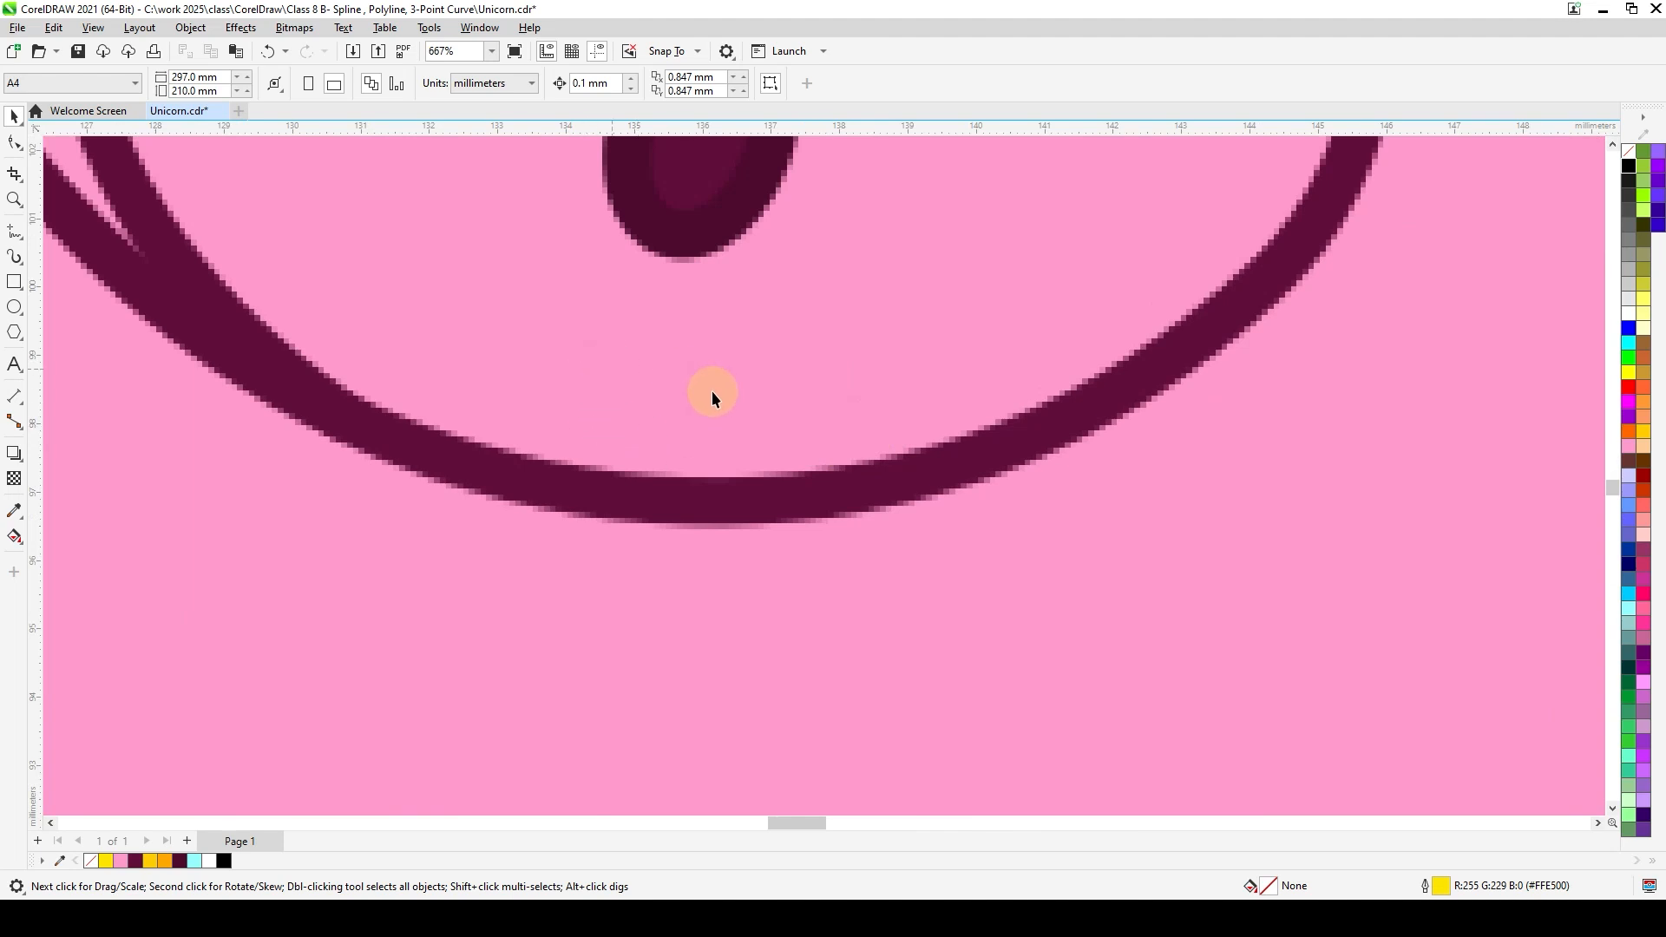
Switch the display to Enhanced and bring the whole unicorn page back into view.
{"action": "left_click", "coordinate": [92, 27]}
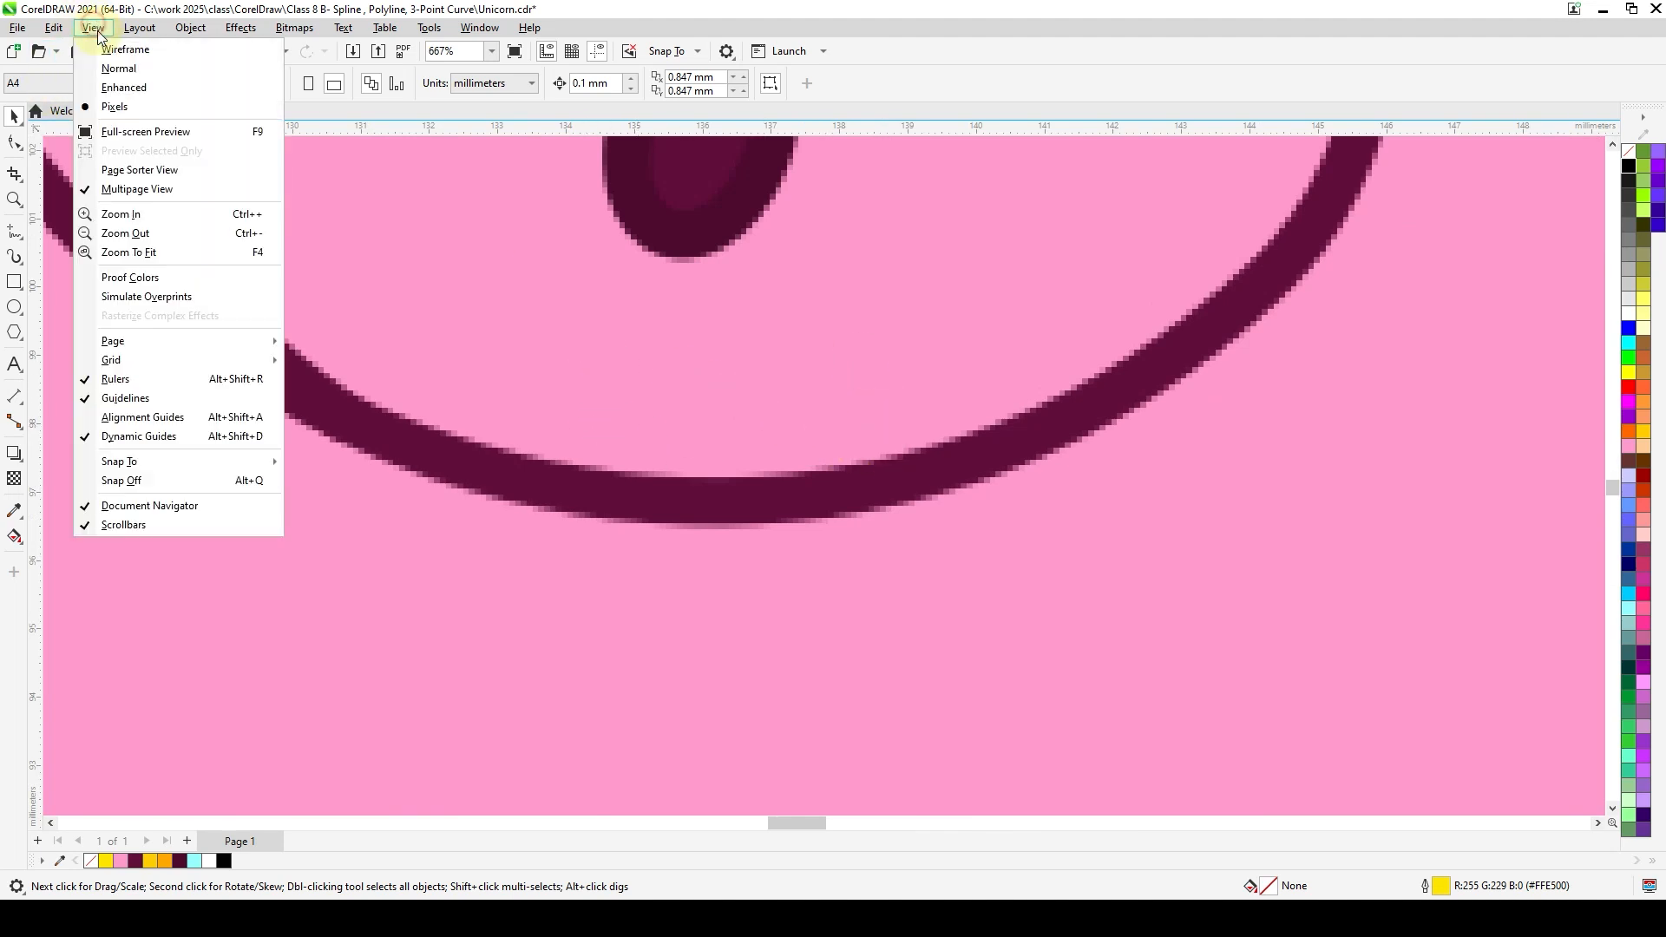
{"action": "left_click", "coordinate": [130, 88]}
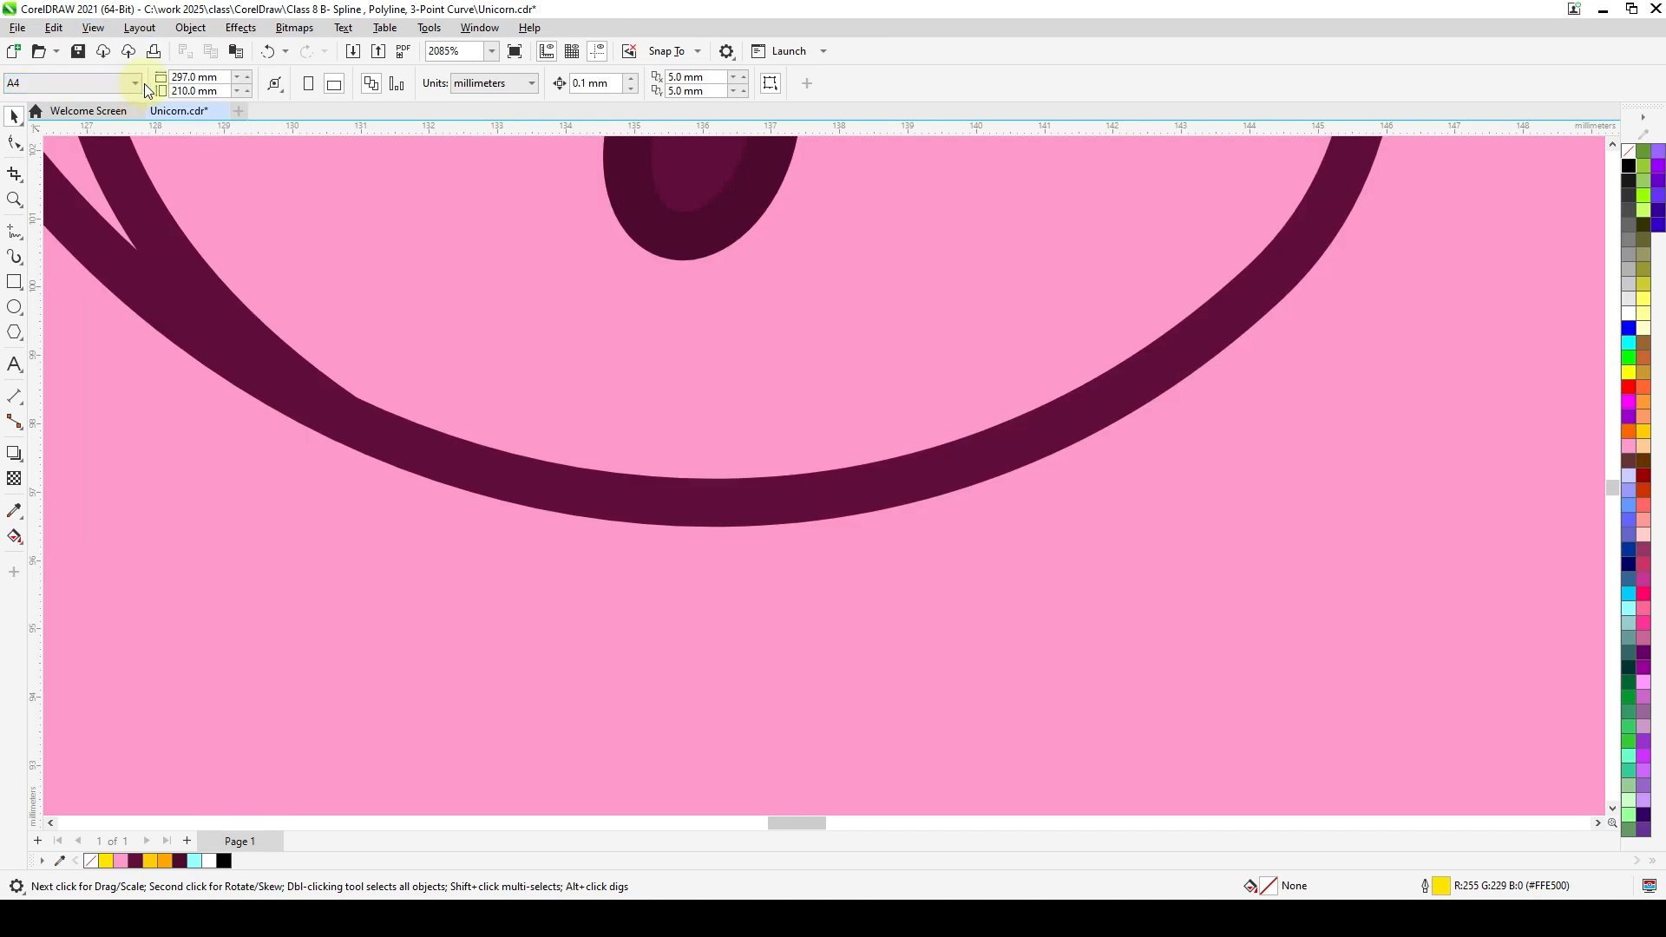
{"action": "key", "text": "shift+F4"}
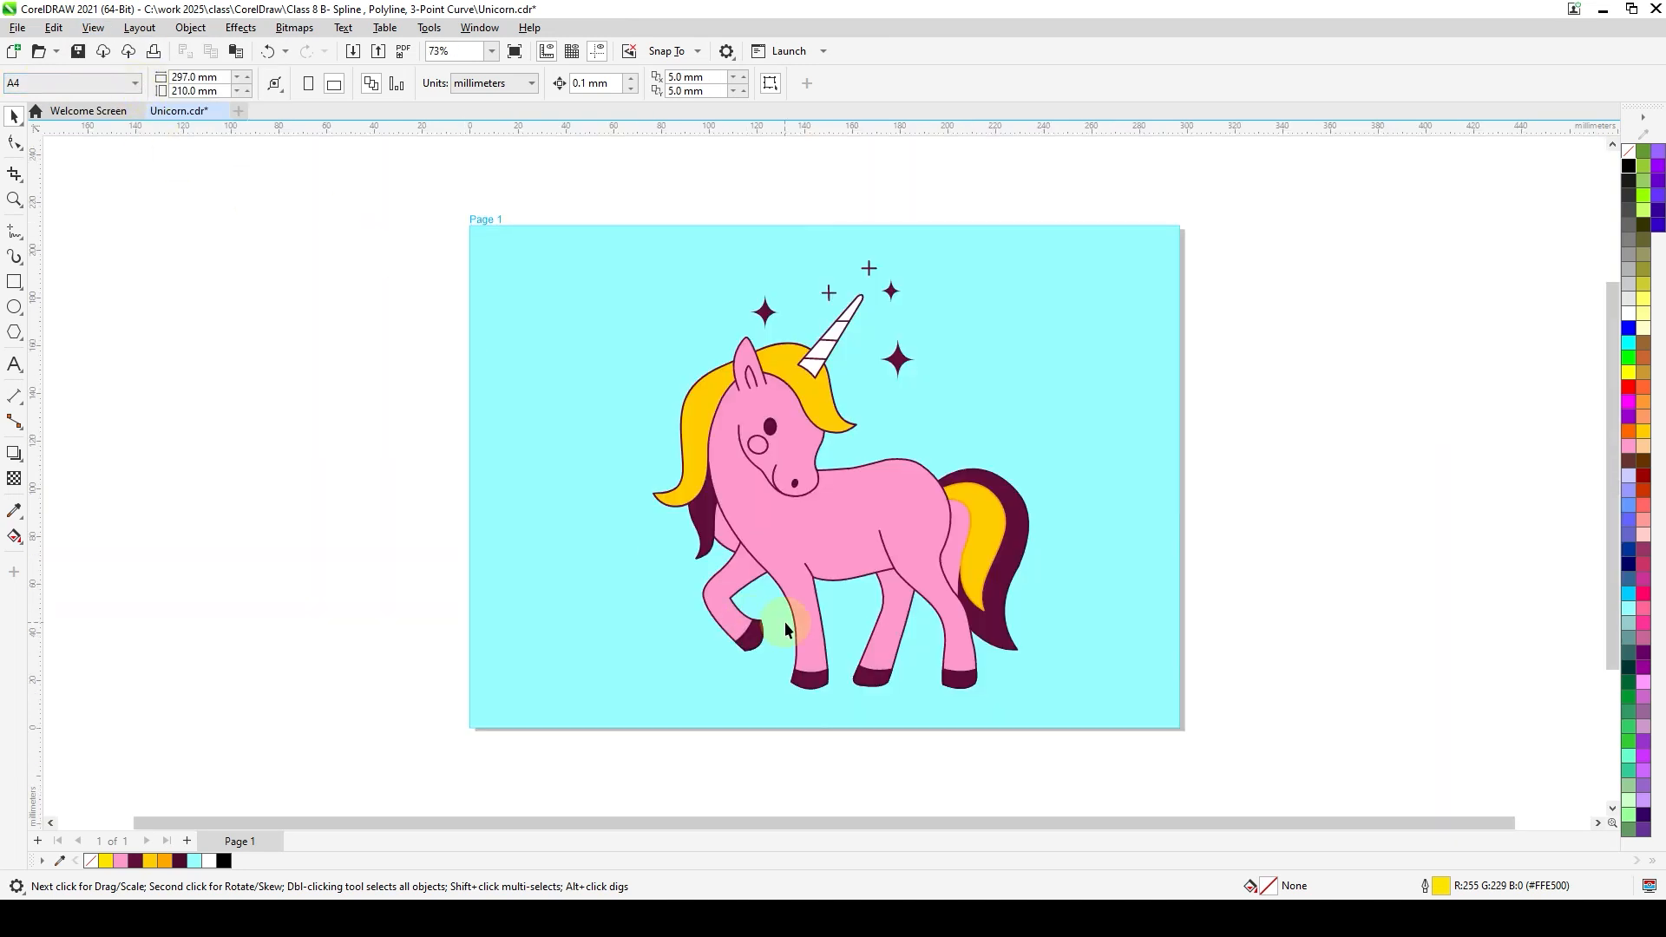
{"action": "scroll", "coordinate": [796, 611], "scroll_direction": "up", "scroll_amount": 2}
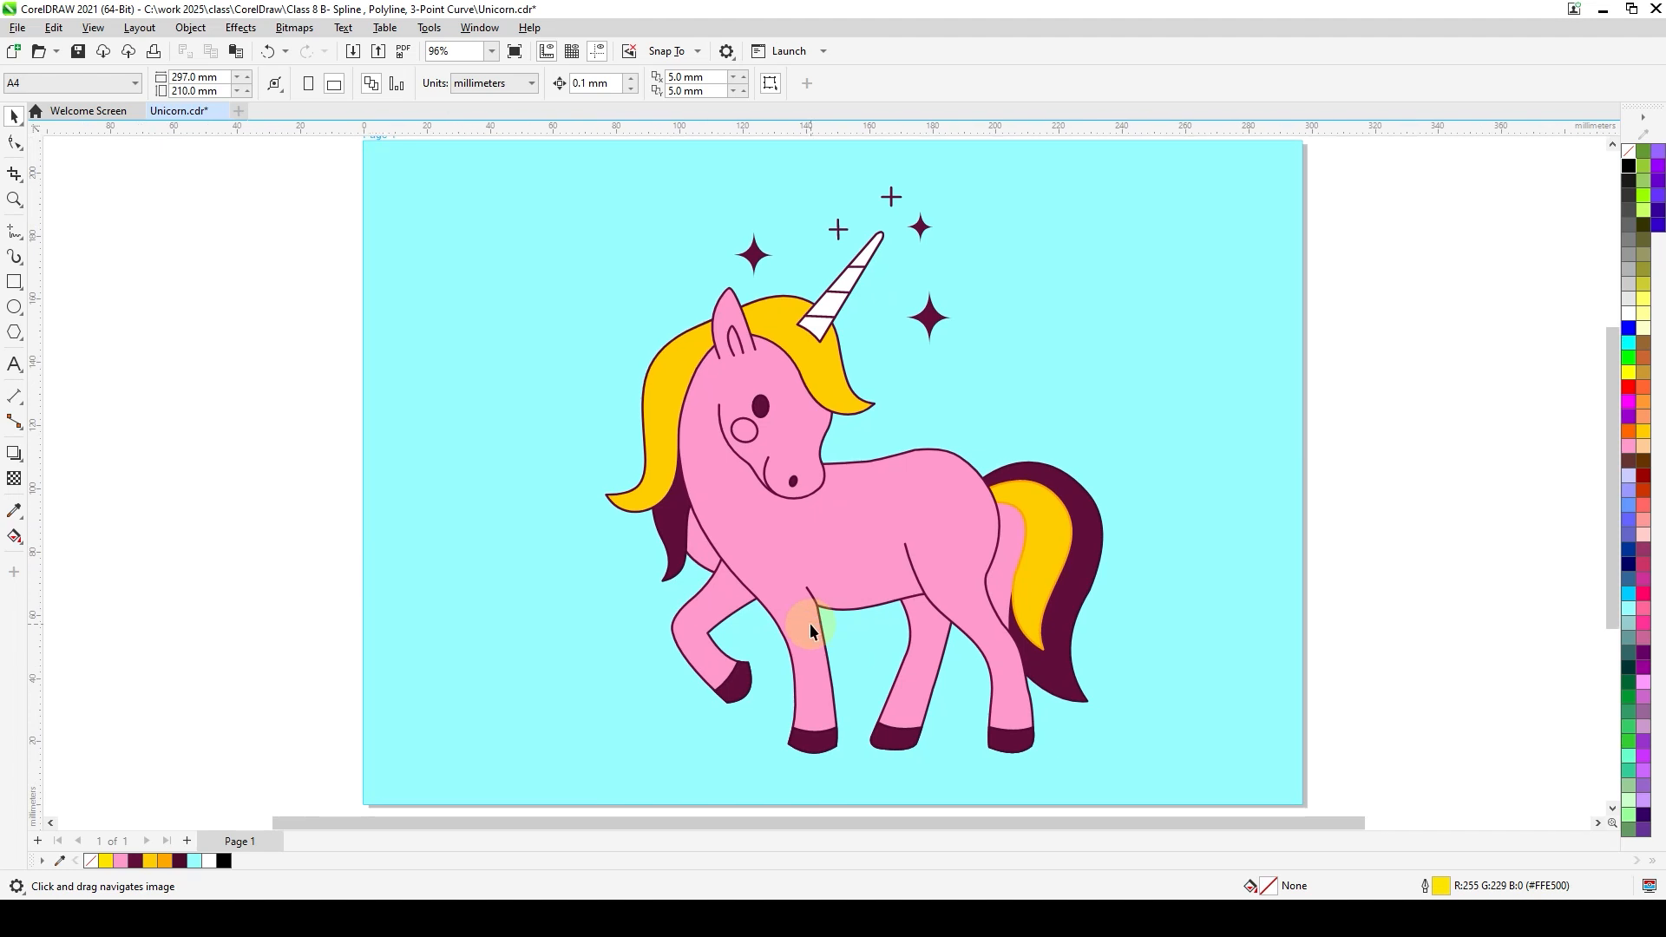
Show the illustration in Full-screen Preview twice, returning to the normal workspace each time.
{"action": "left_click", "coordinate": [93, 29]}
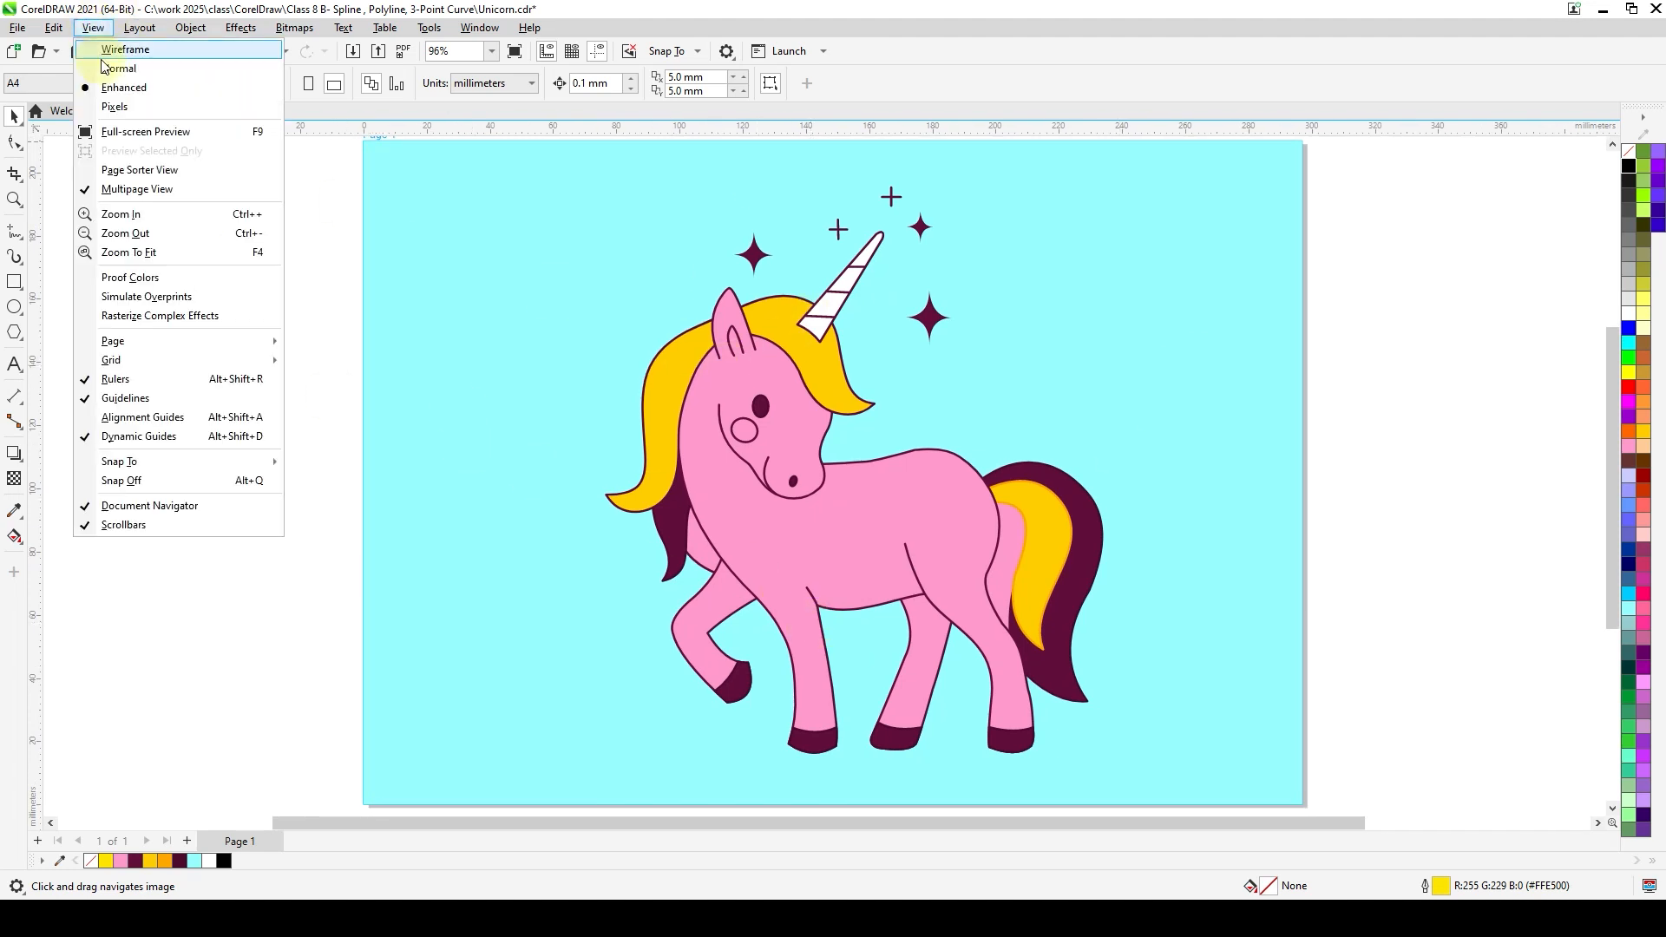
{"action": "left_click", "coordinate": [189, 135]}
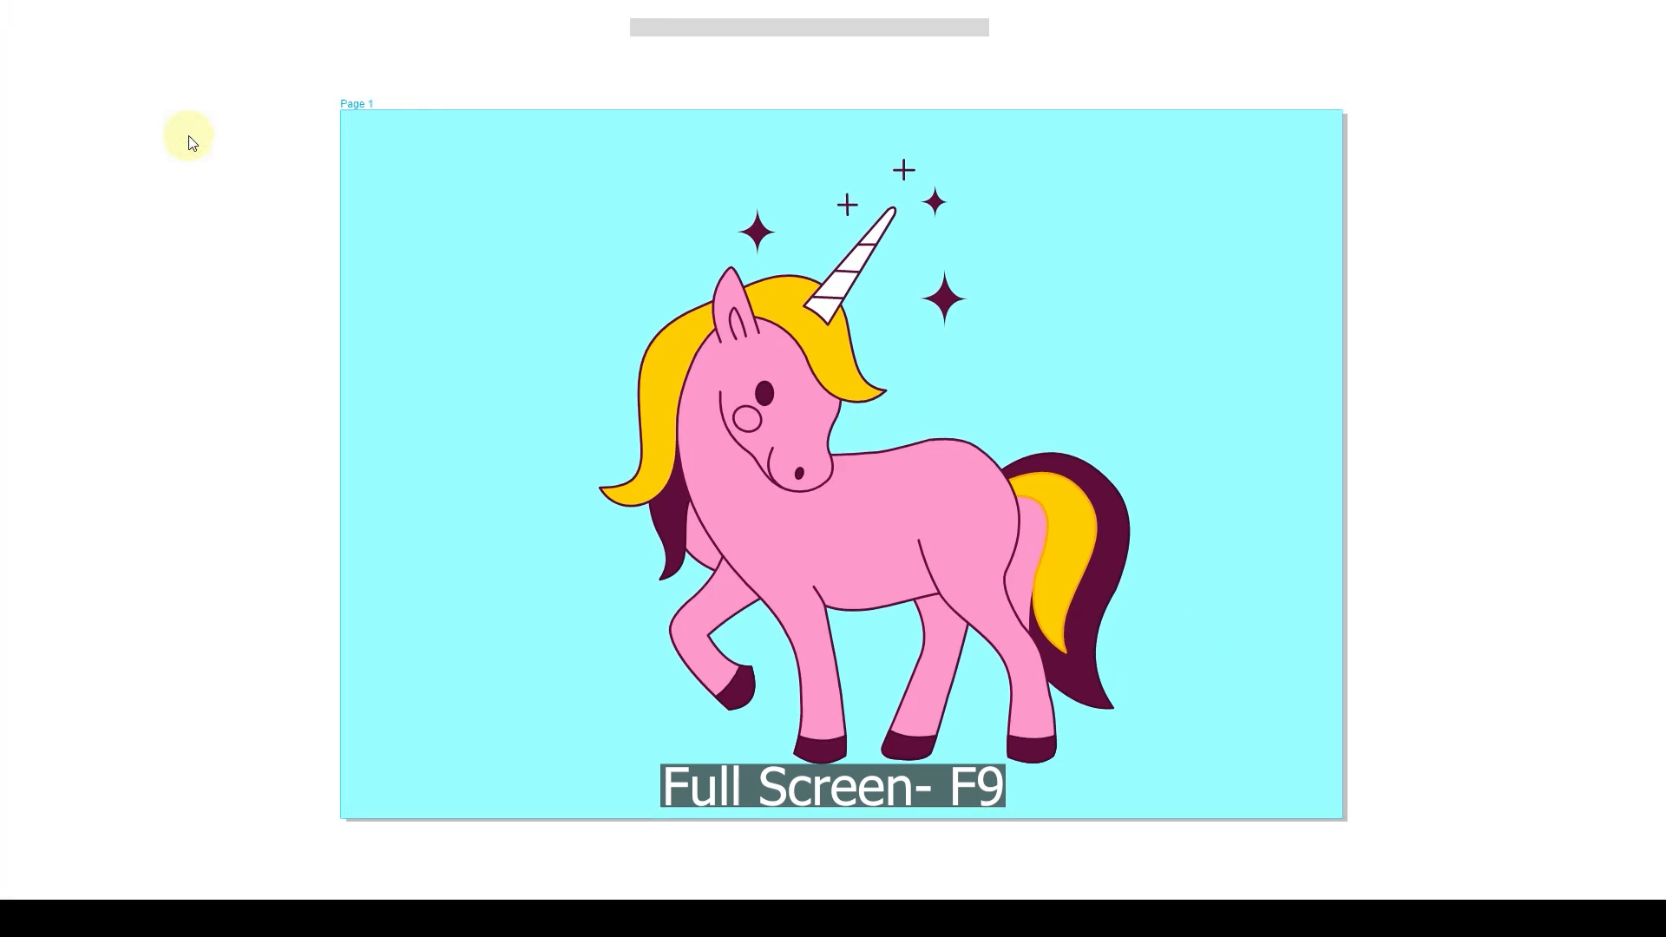
{"action": "left_click", "coordinate": [194, 133]}
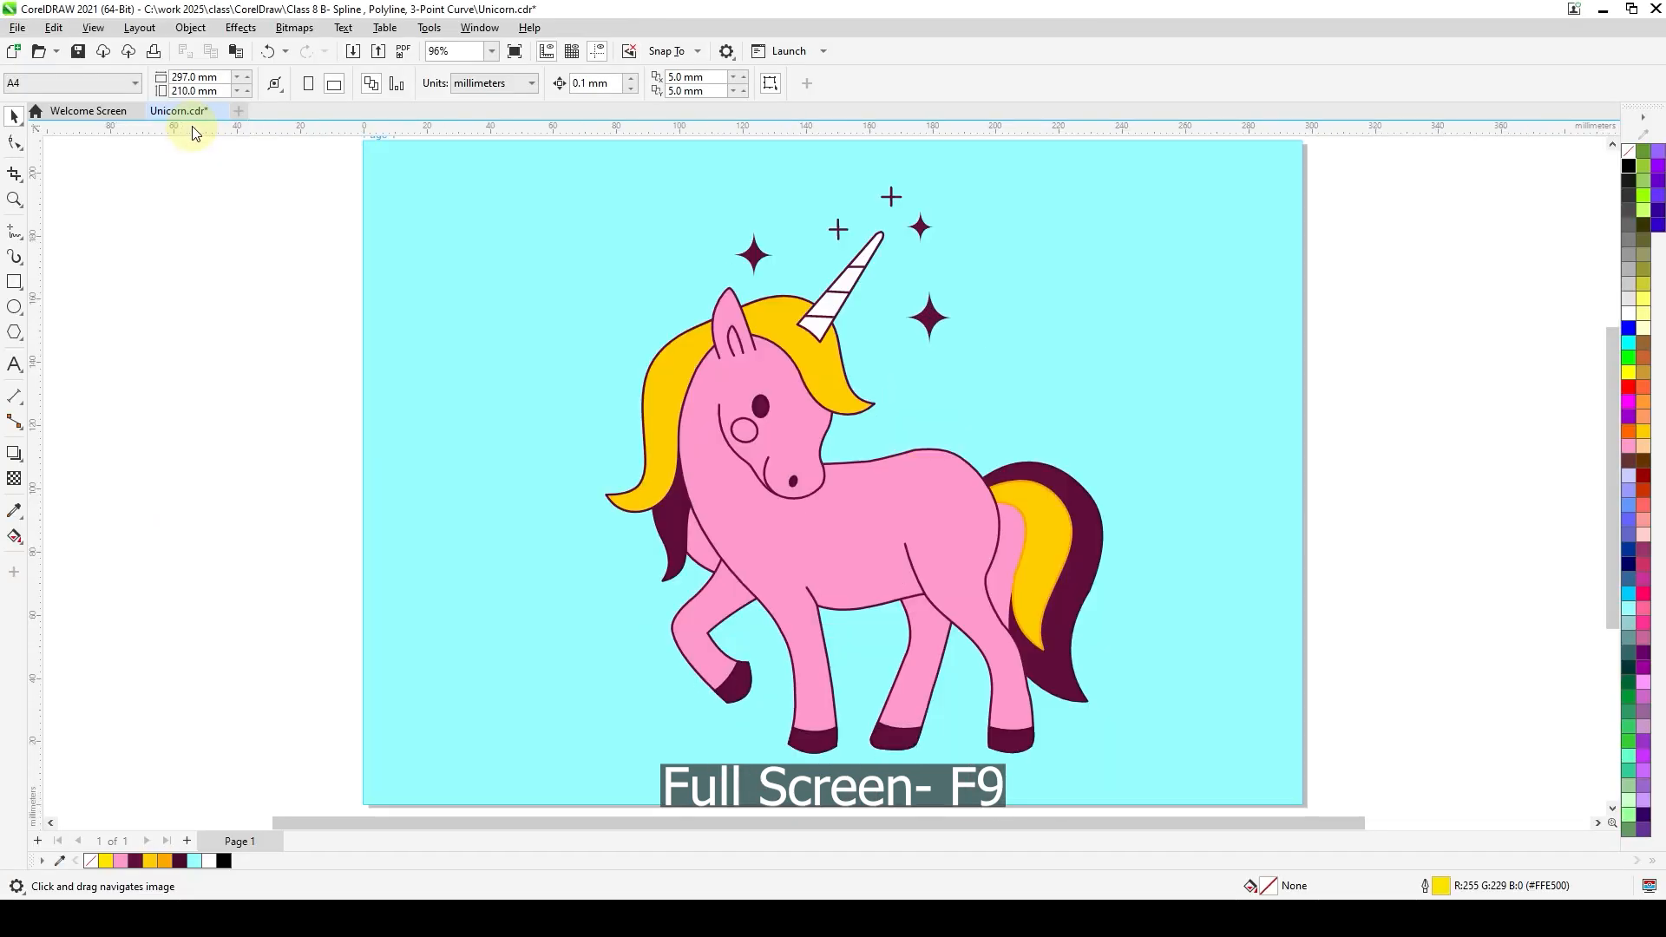
{"action": "key", "text": "F9"}
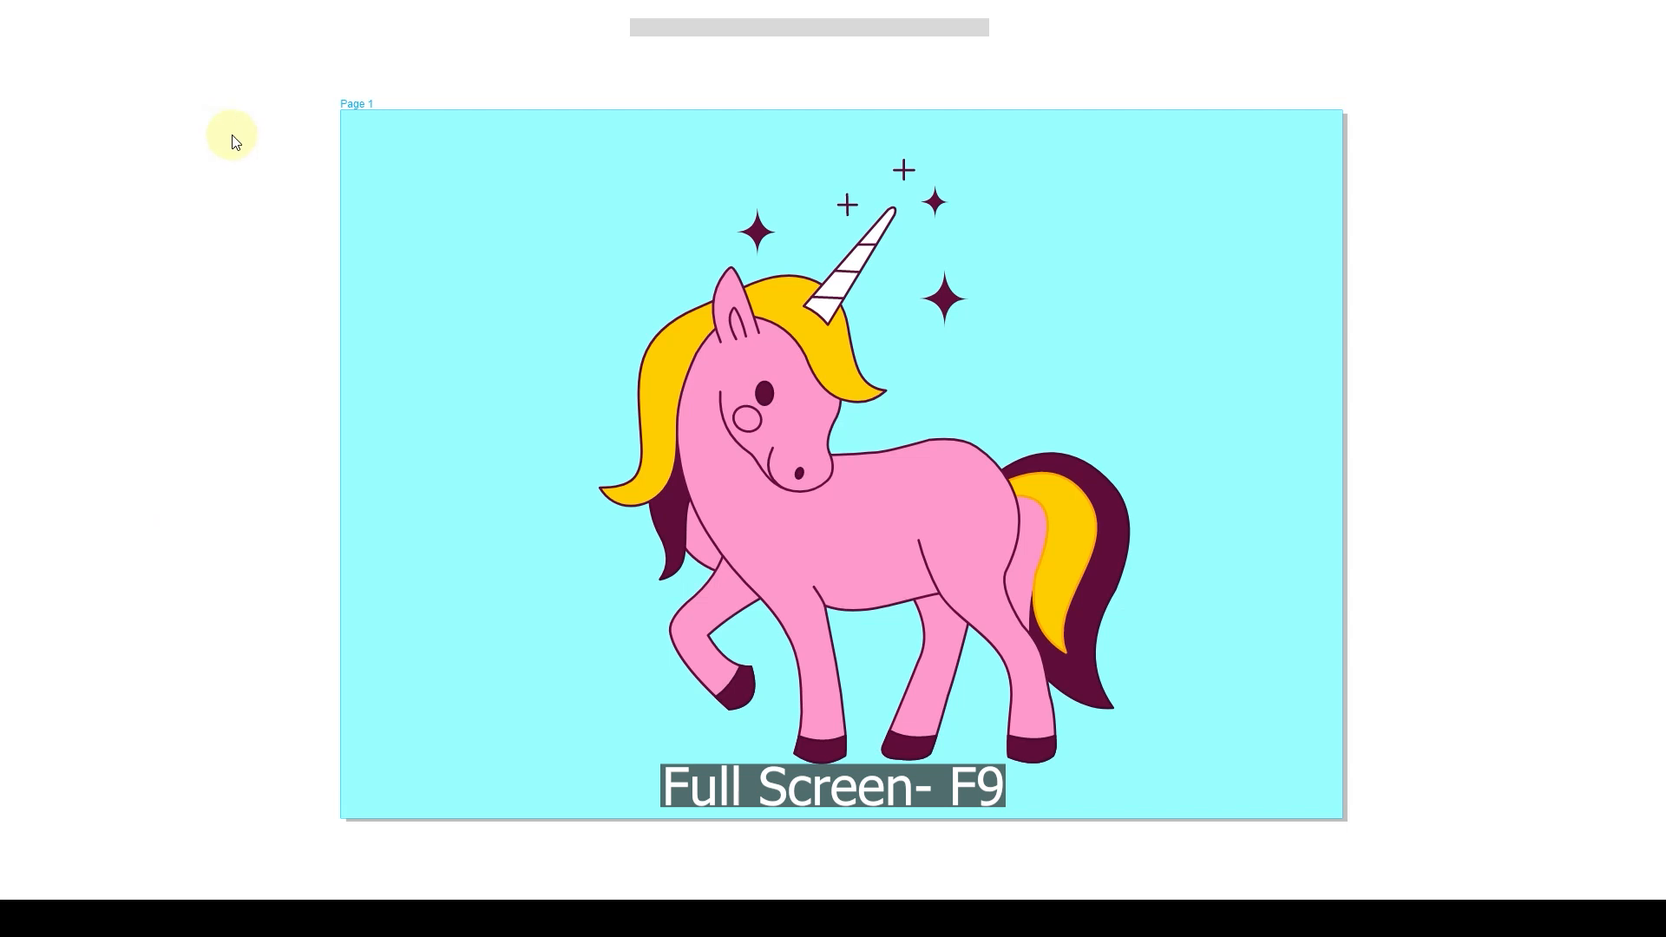
{"action": "left_click", "coordinate": [232, 142]}
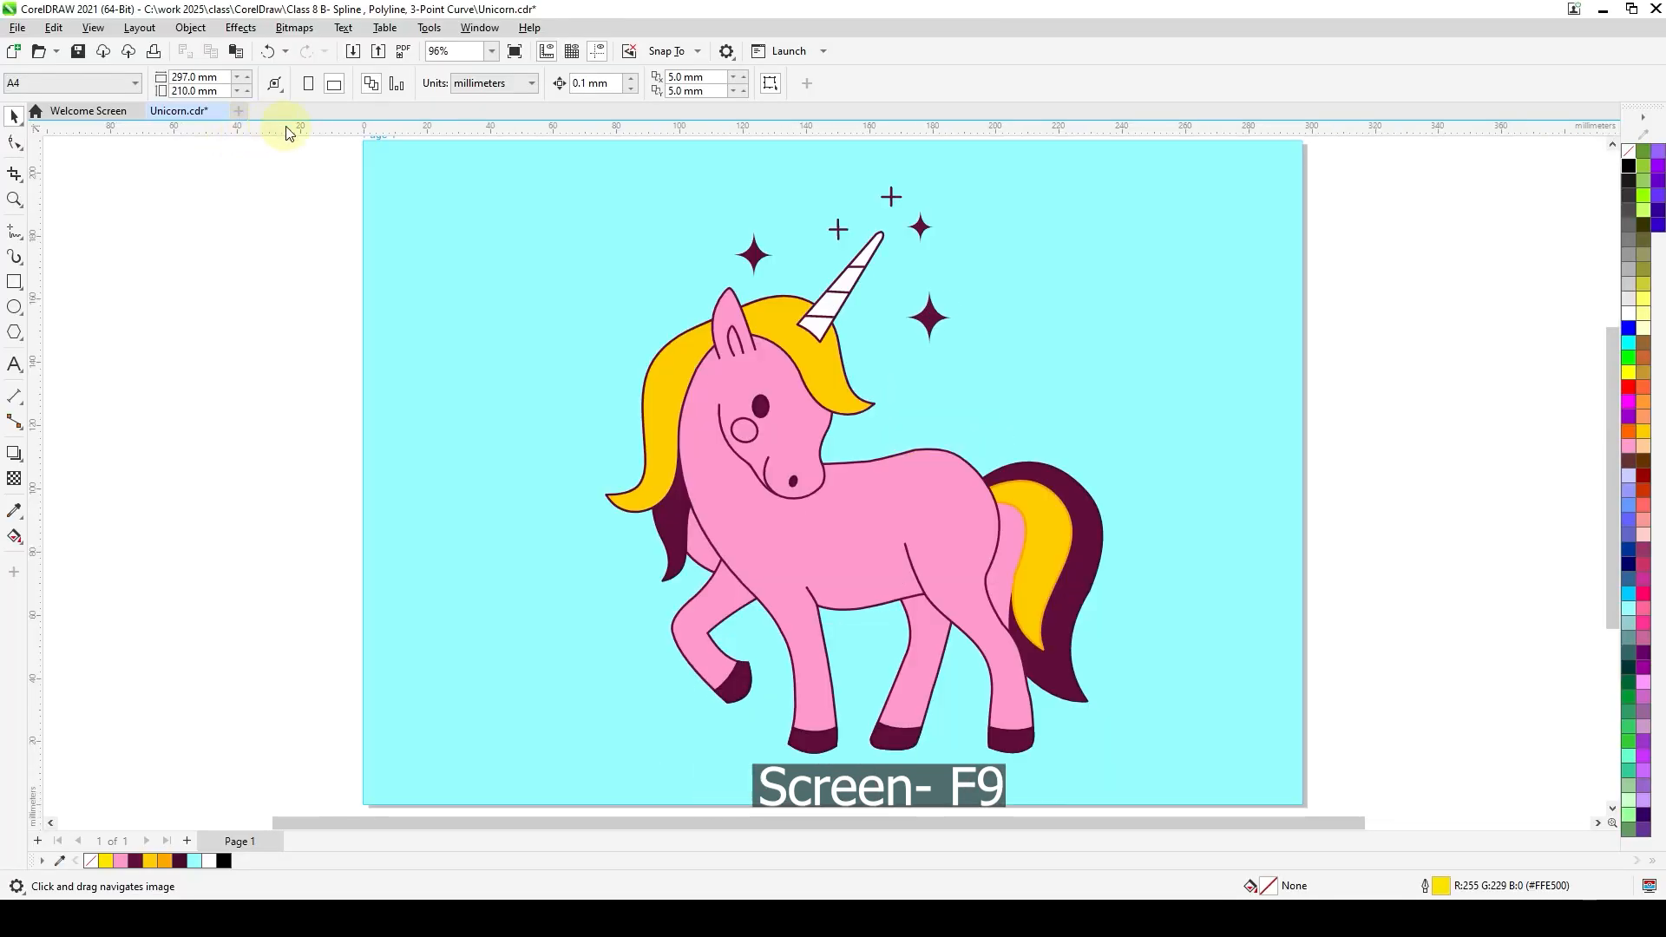
With Multipage View off, add five blank pages after the unicorn page and return to Page 1.
{"action": "left_click", "coordinate": [106, 29]}
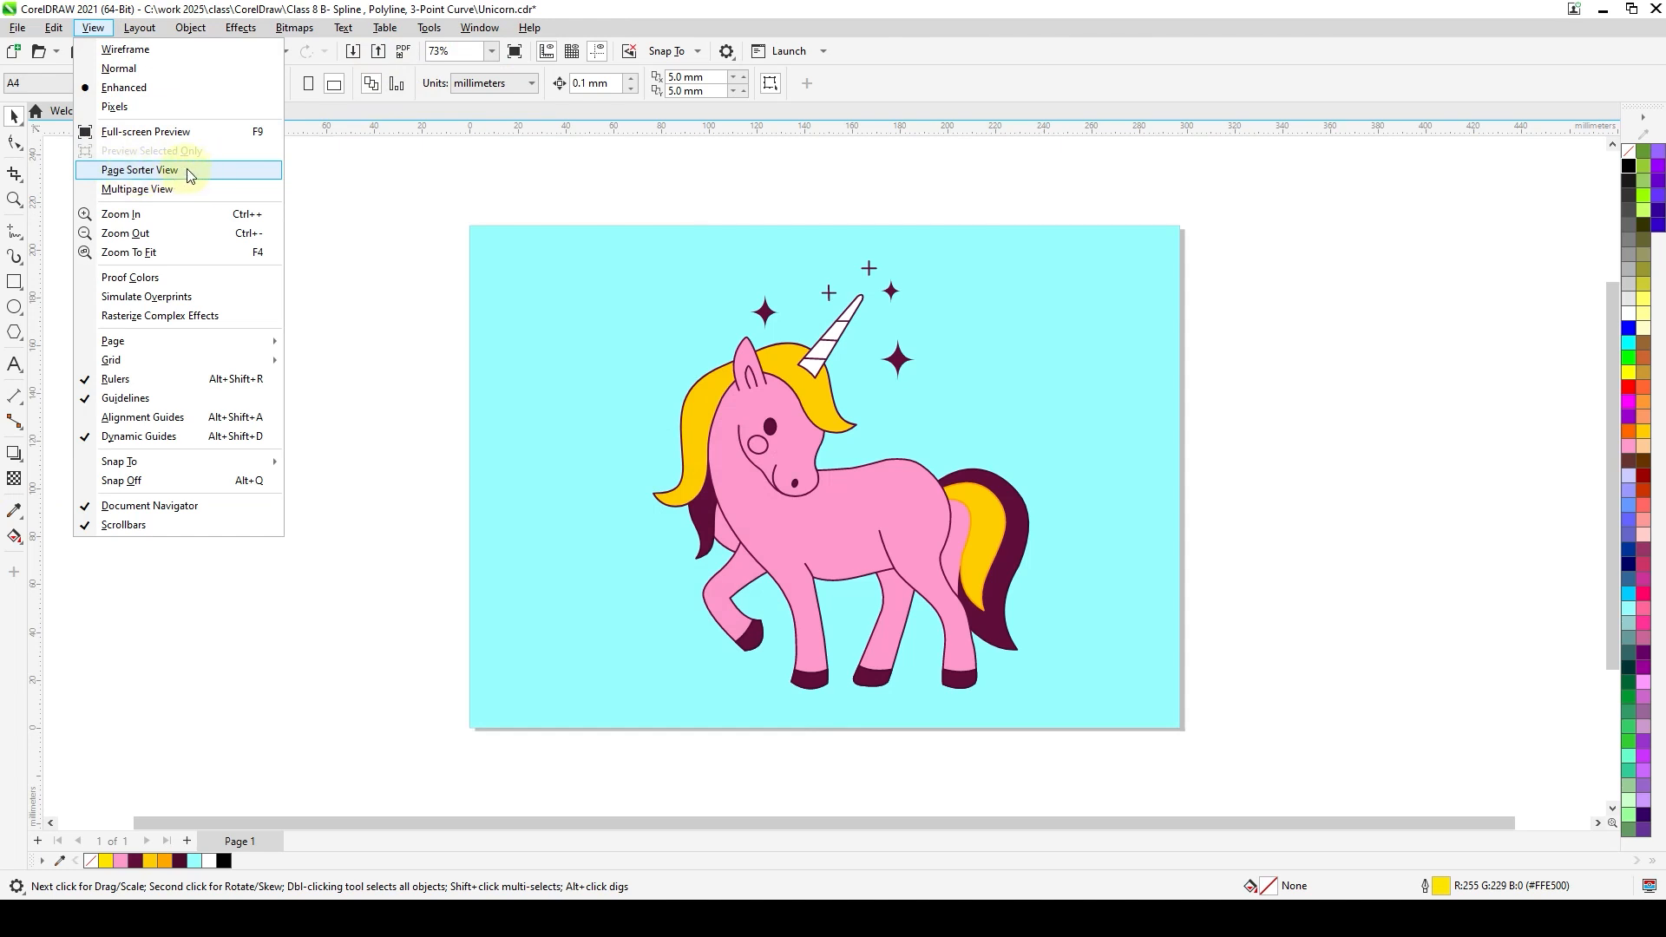
{"action": "left_click", "coordinate": [425, 466]}
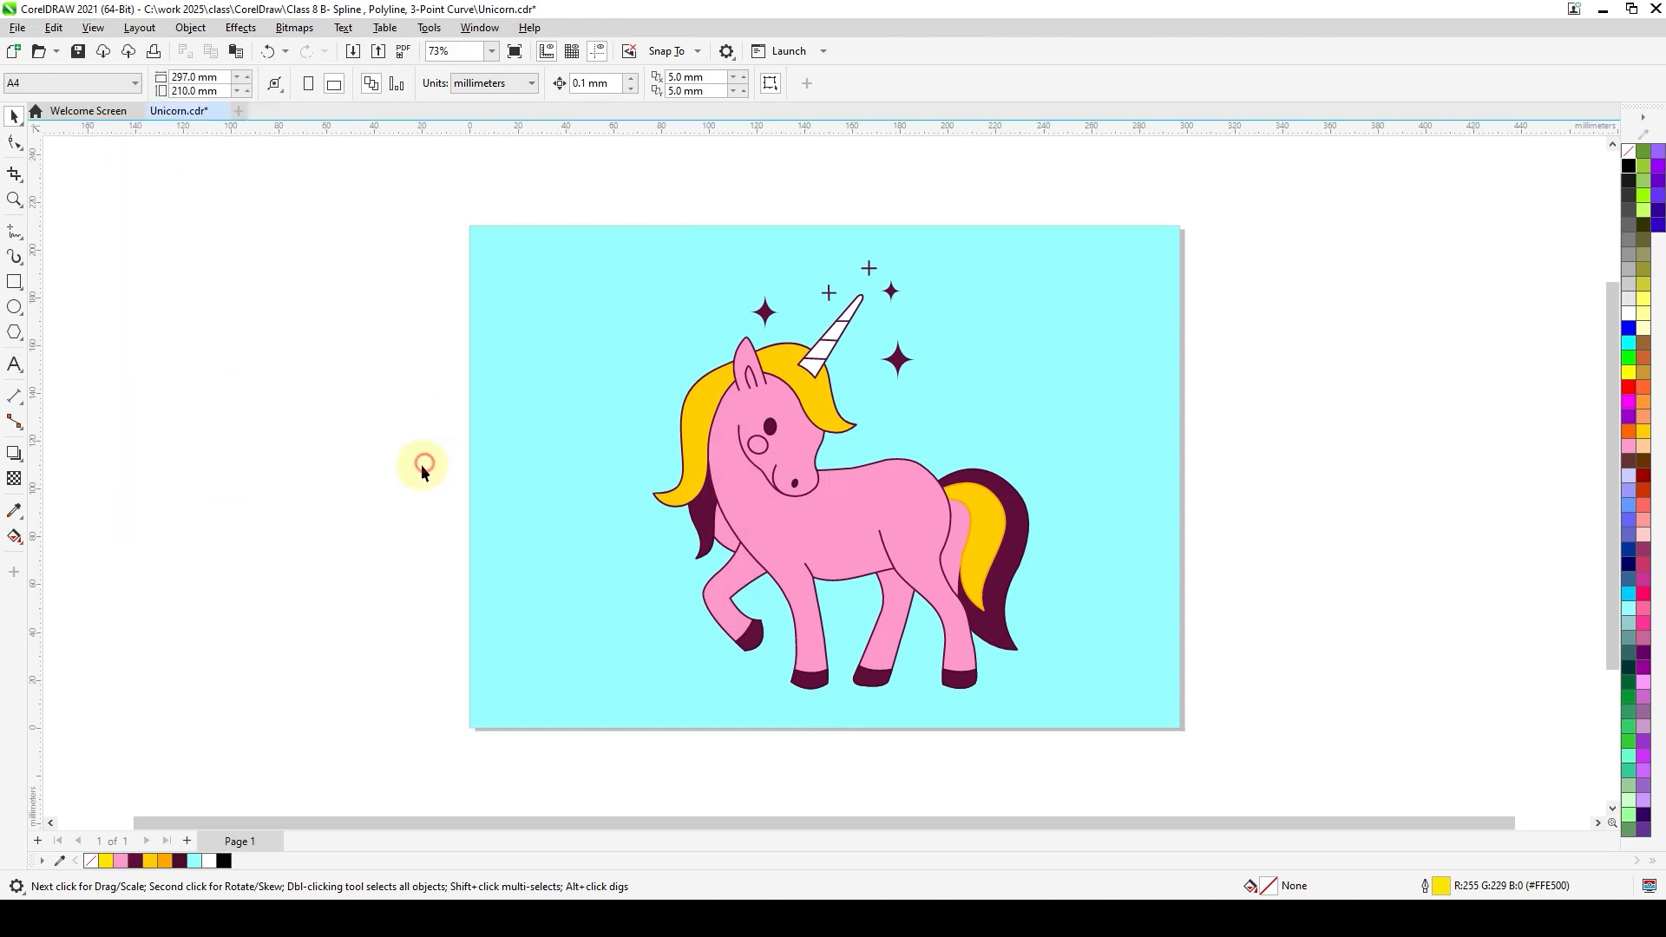
{"action": "left_click", "coordinate": [188, 841]}
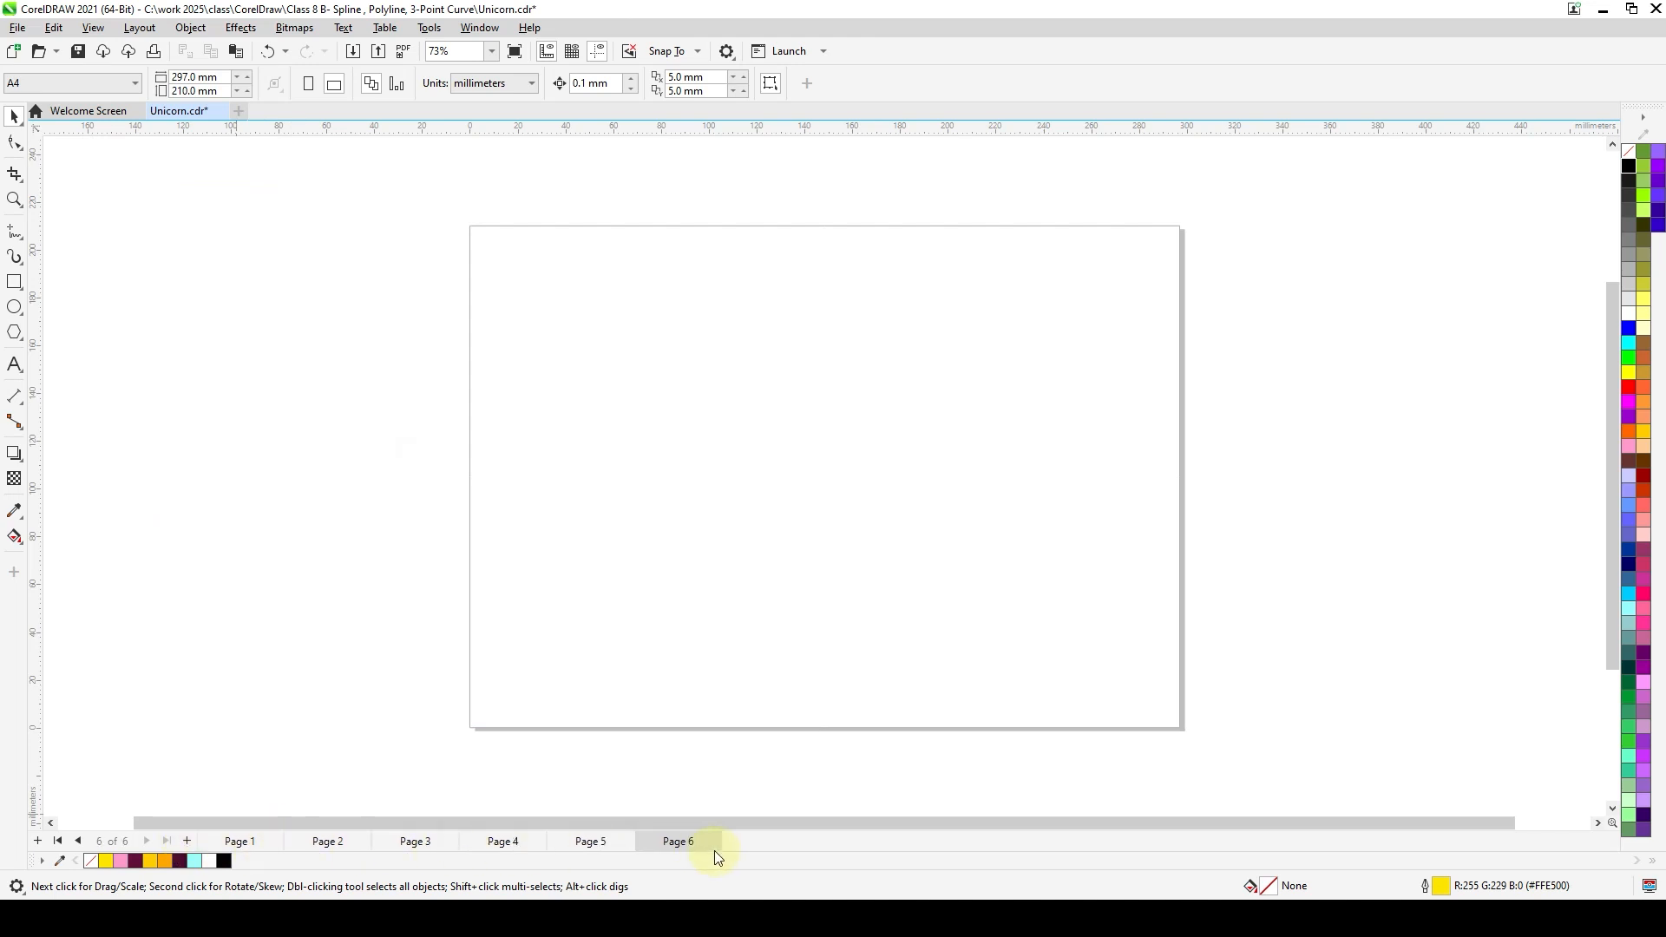
{"action": "left_click", "coordinate": [239, 841]}
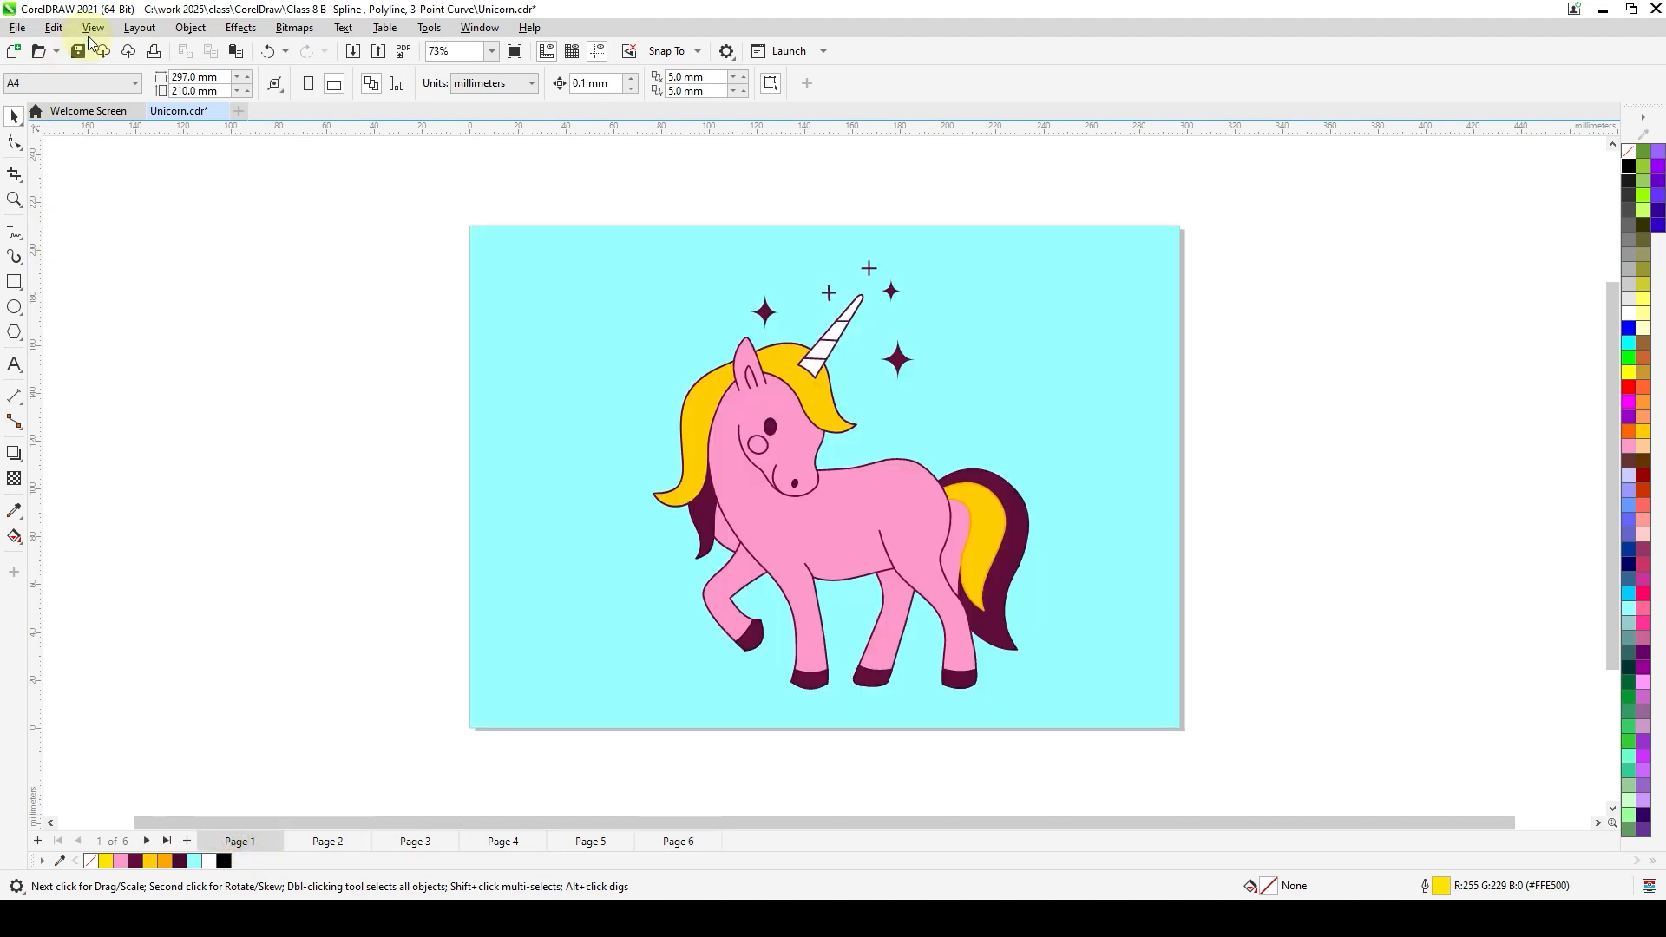
Examine the six pages in Page Sorter View, and open Page 1 from there.
{"action": "left_click", "coordinate": [92, 29]}
{"action": "left_click", "coordinate": [128, 171]}
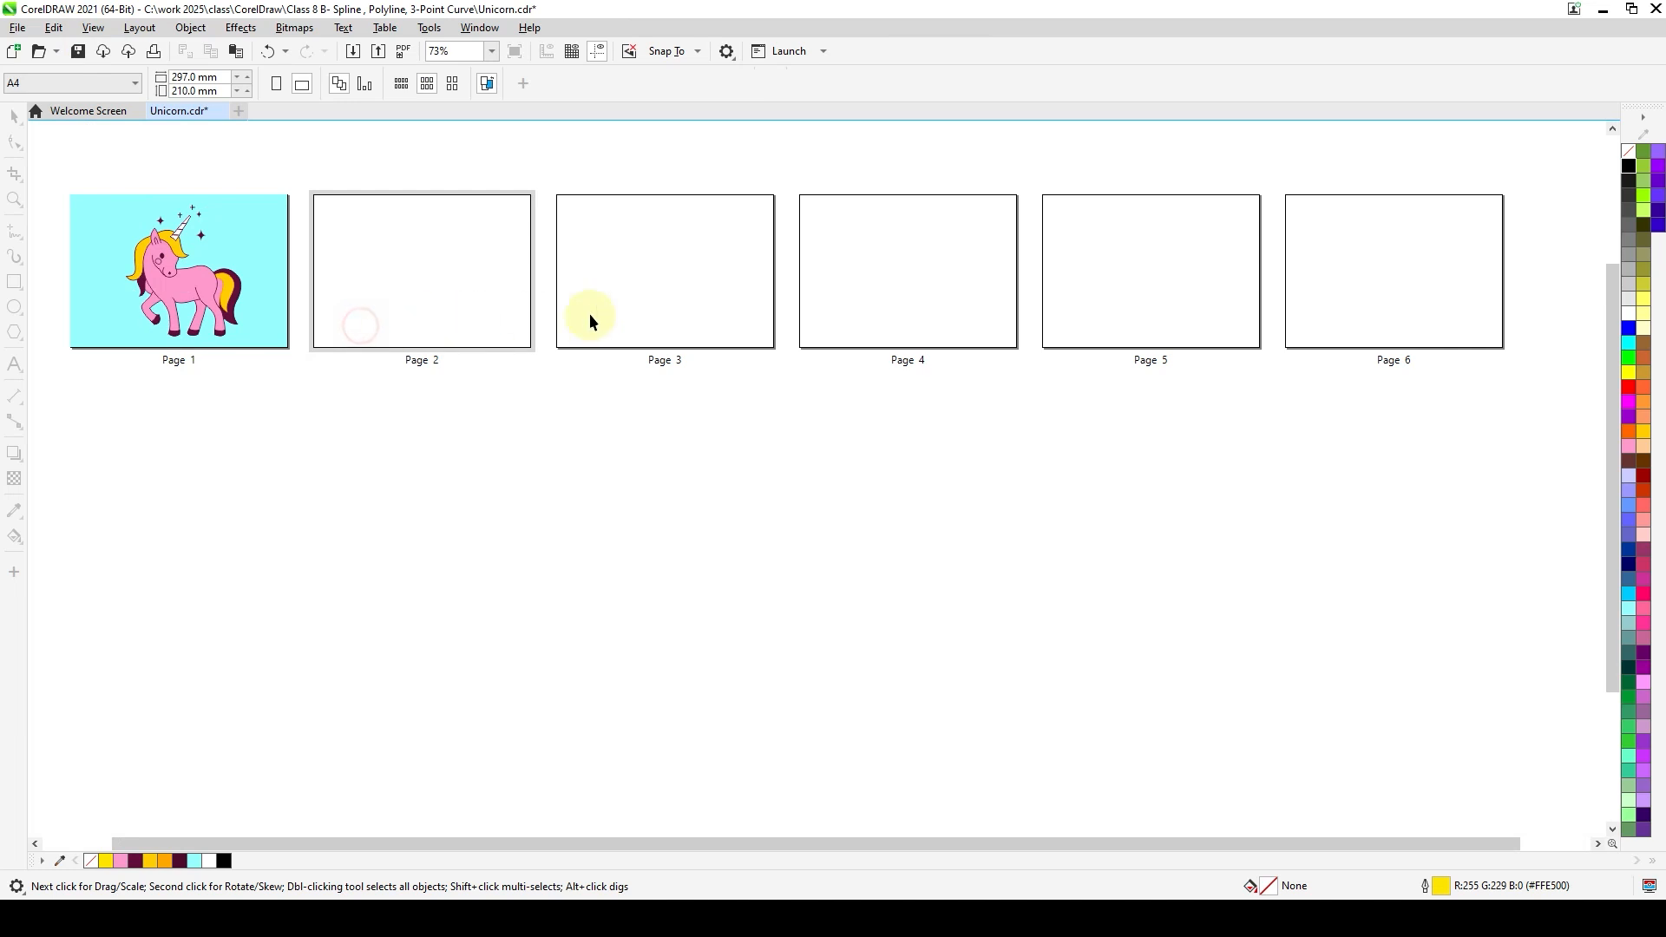
{"action": "left_click", "coordinate": [1374, 316]}
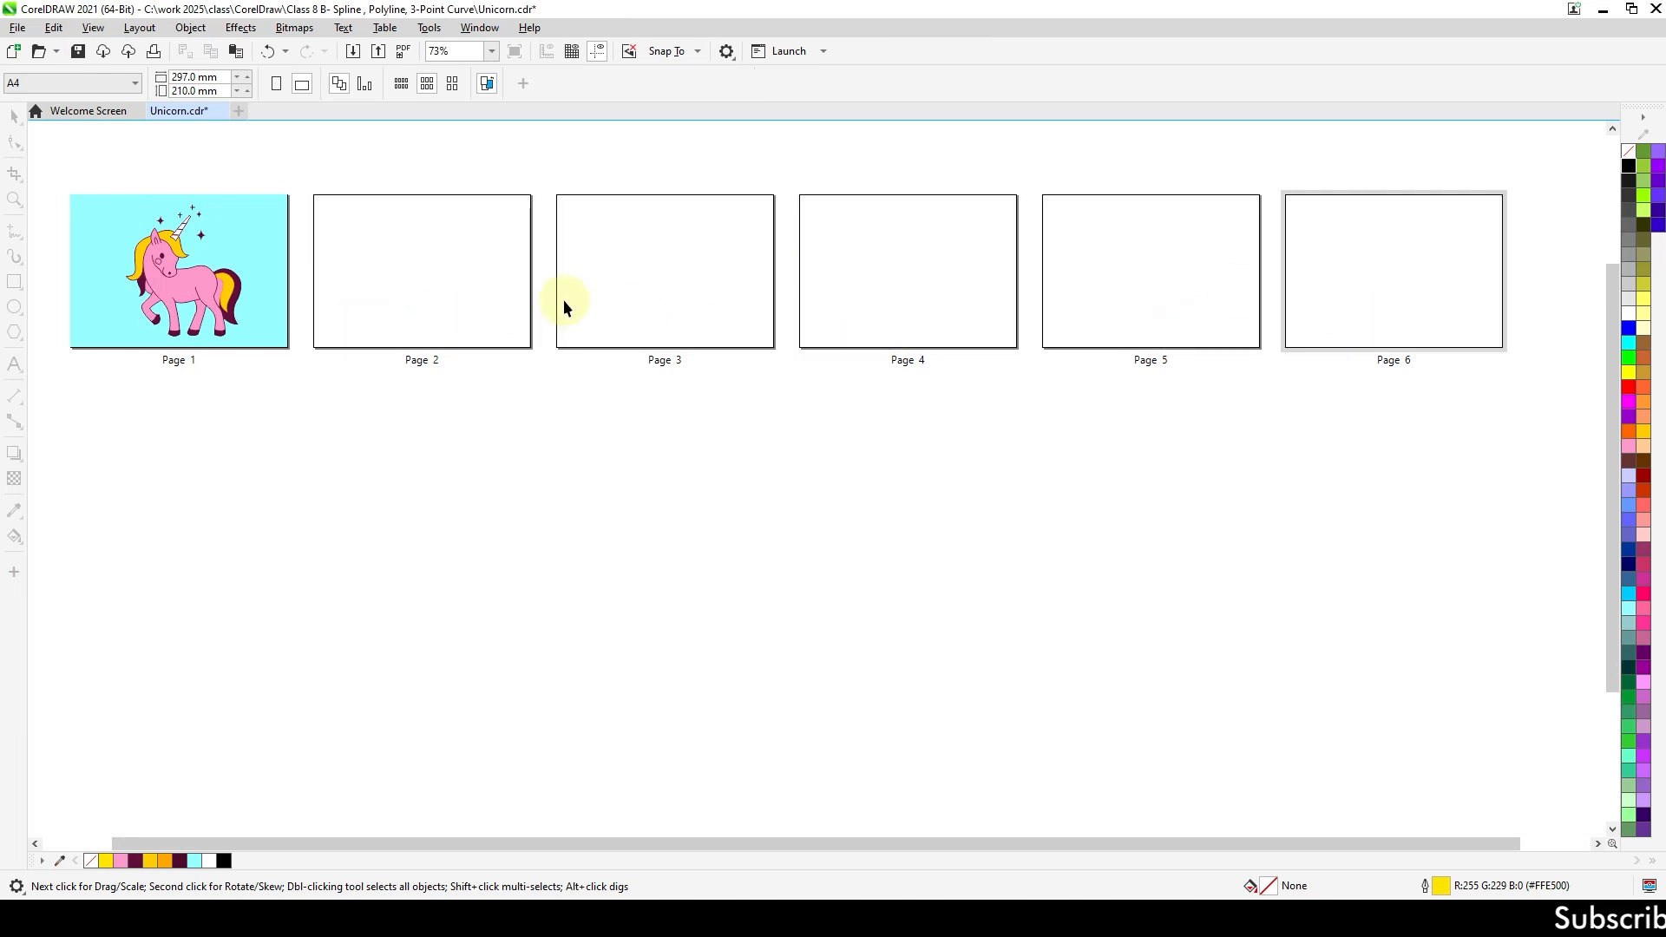
{"action": "double_click", "coordinate": [136, 256]}
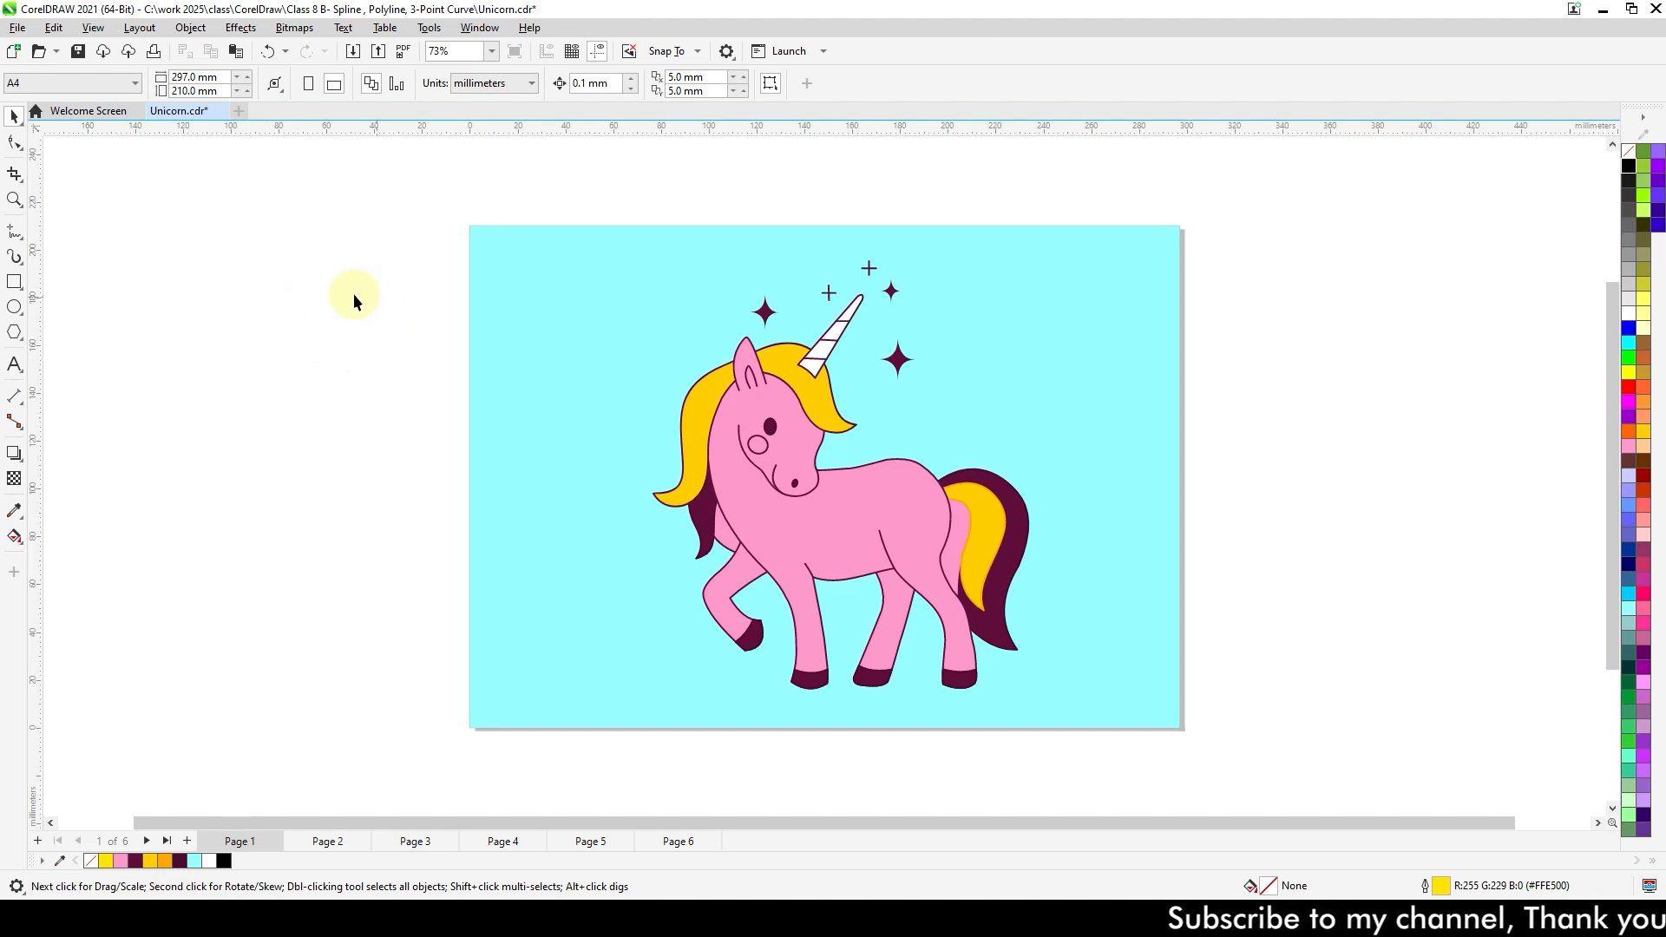
Turn on Multipage View and look over all the pages laid out together.
{"action": "left_click", "coordinate": [91, 28]}
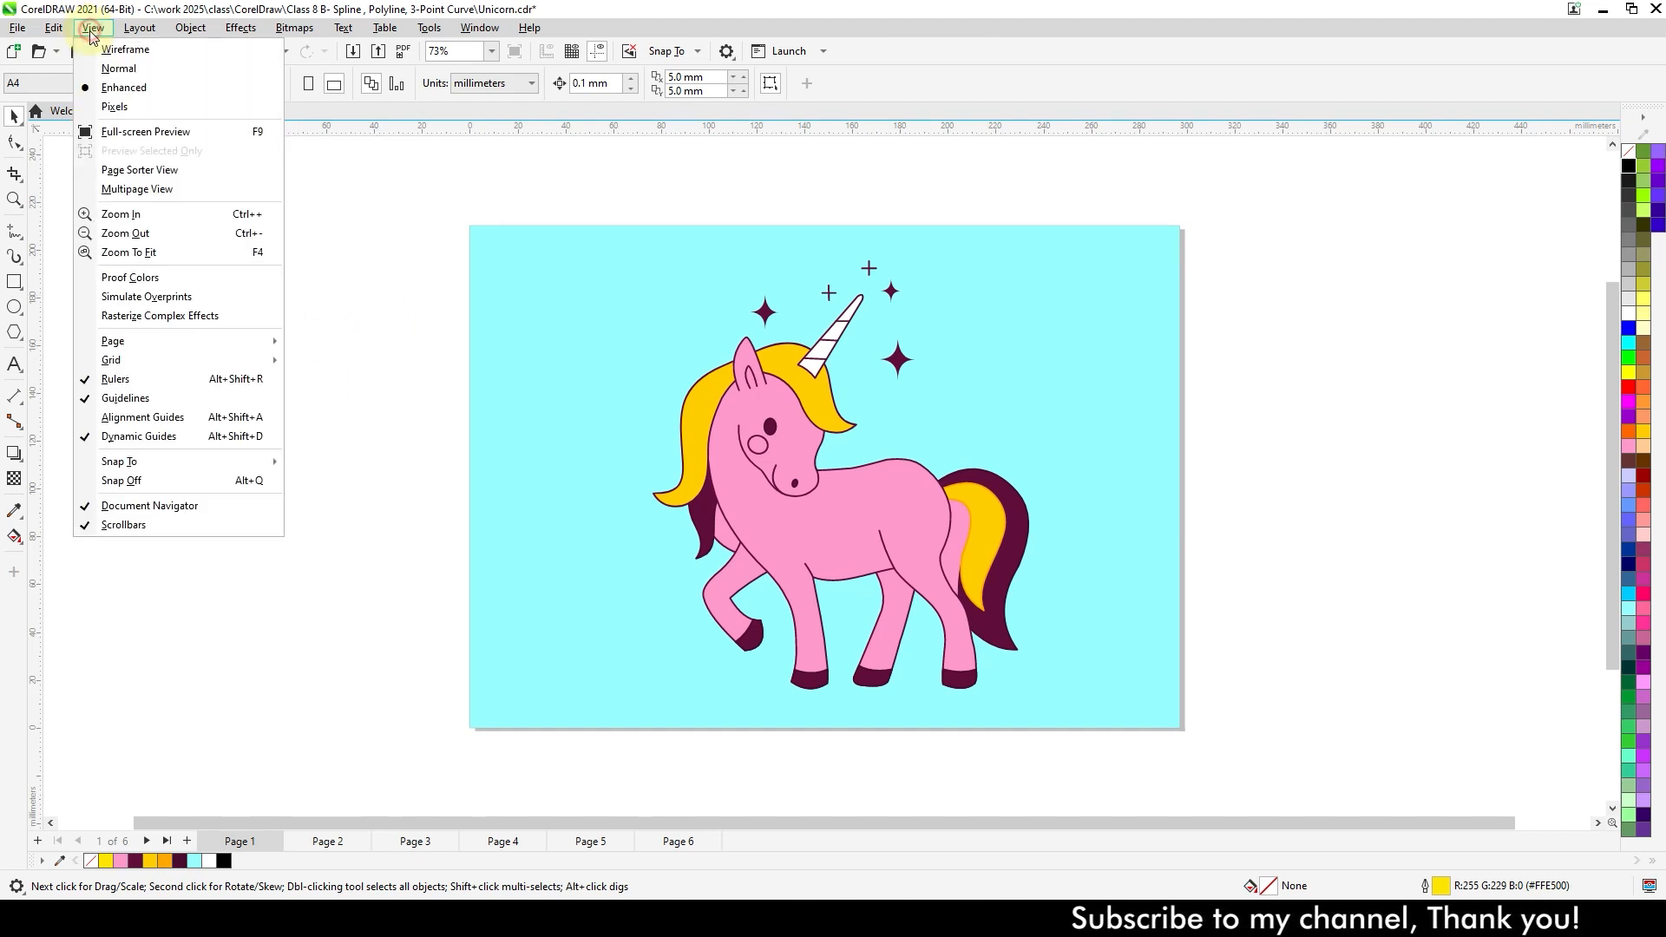
{"action": "left_click", "coordinate": [143, 190]}
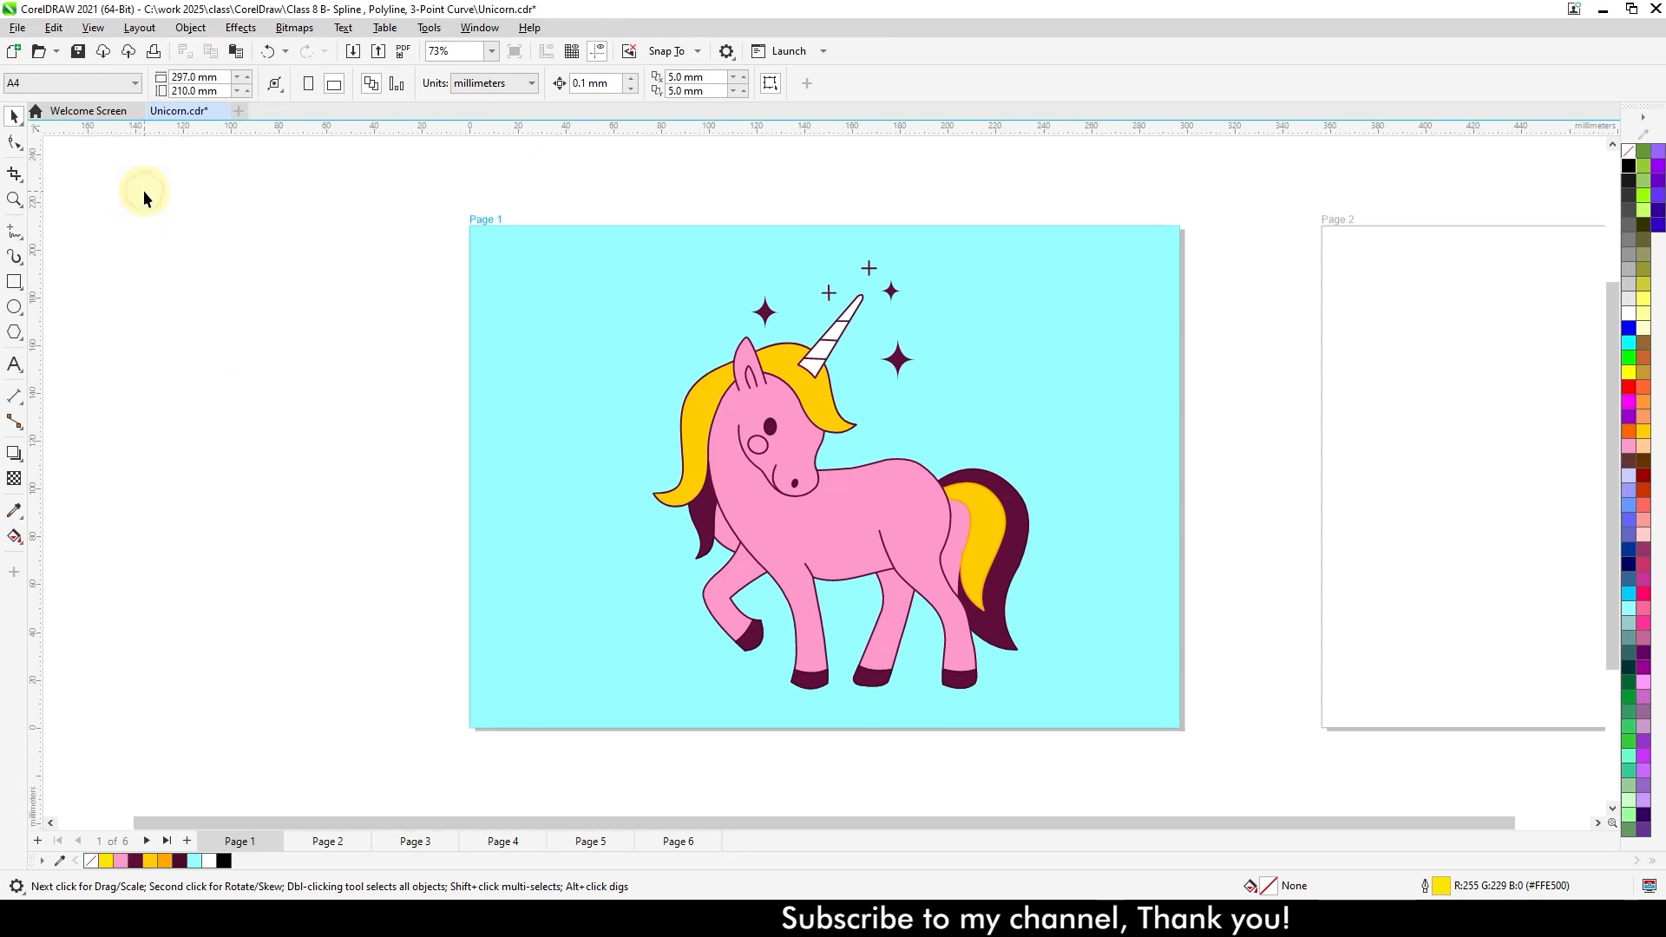
{"action": "scroll", "coordinate": [483, 688], "scroll_direction": "down", "scroll_amount": 5}
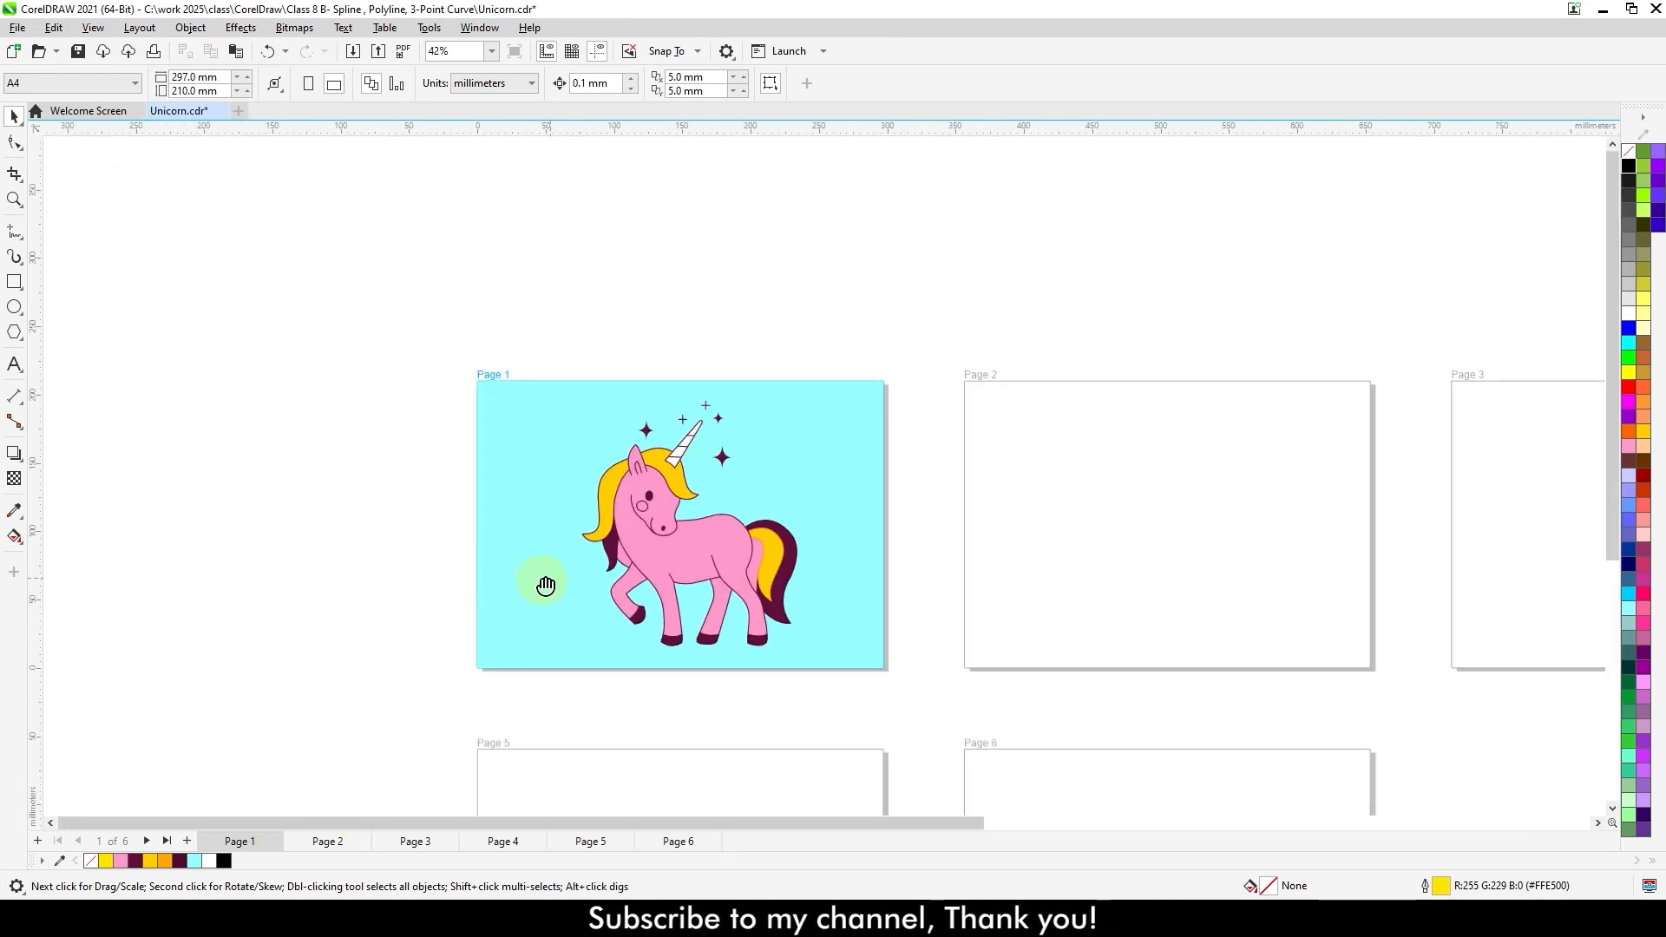
{"action": "left_click_drag", "start_coordinate": [404, 607], "coordinate": [536, 517]}
Turn off Multipage View and go through Pages 2 to 6 one at a time, ending on Page 1.
{"action": "left_click", "coordinate": [96, 28]}
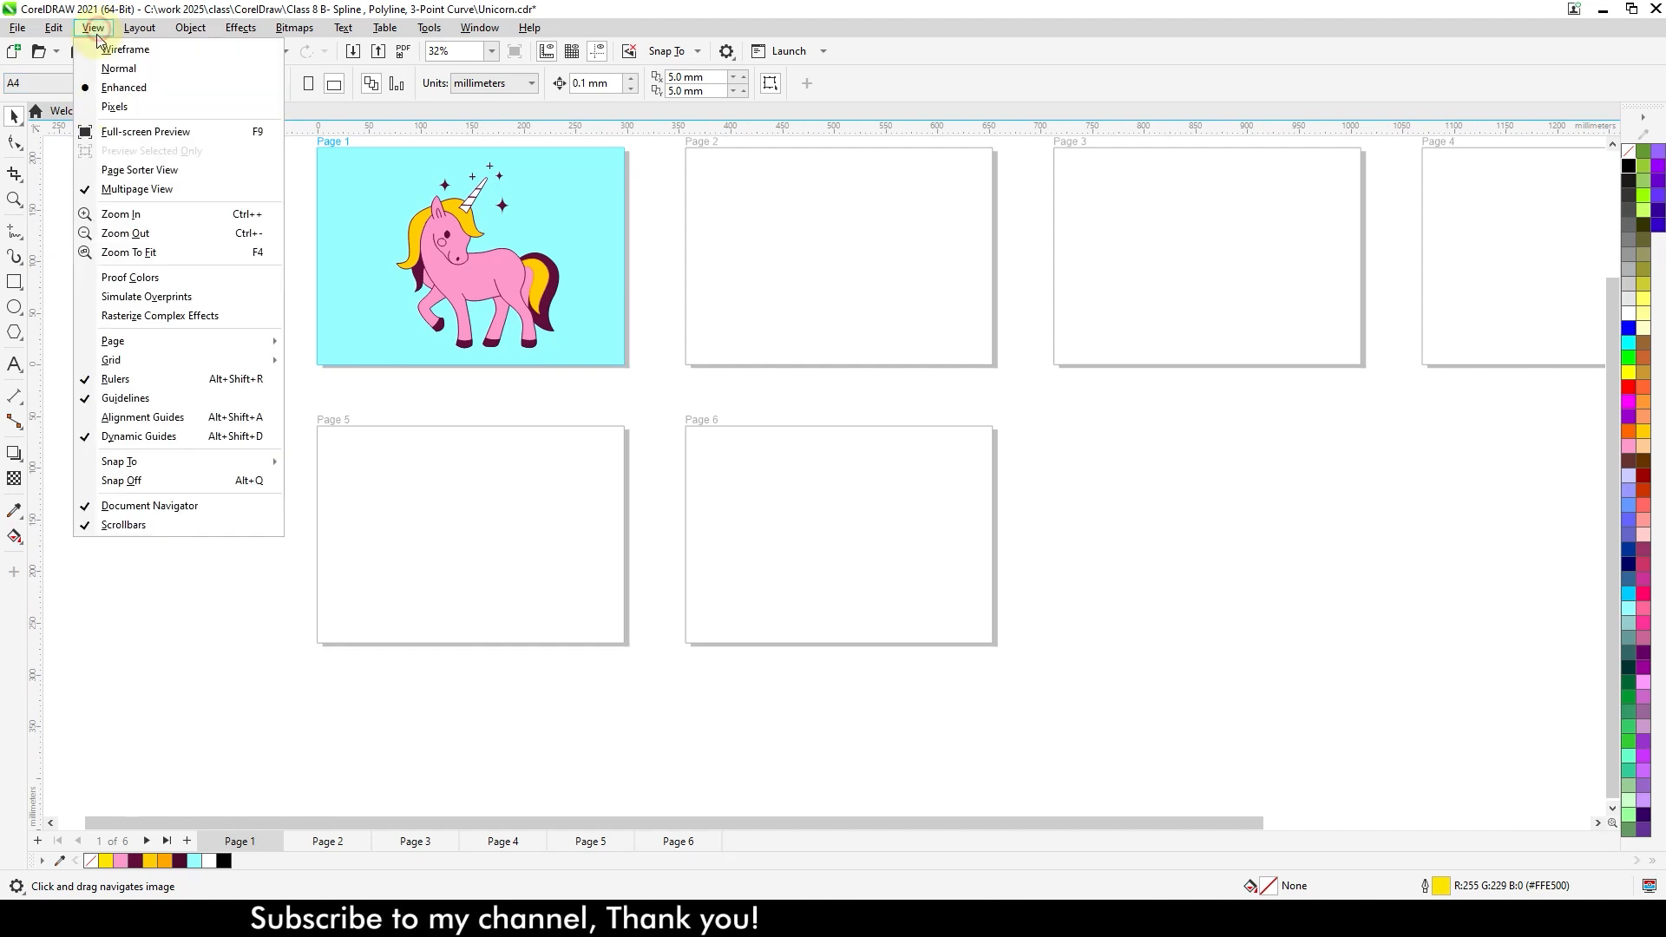
{"action": "left_click", "coordinate": [113, 190]}
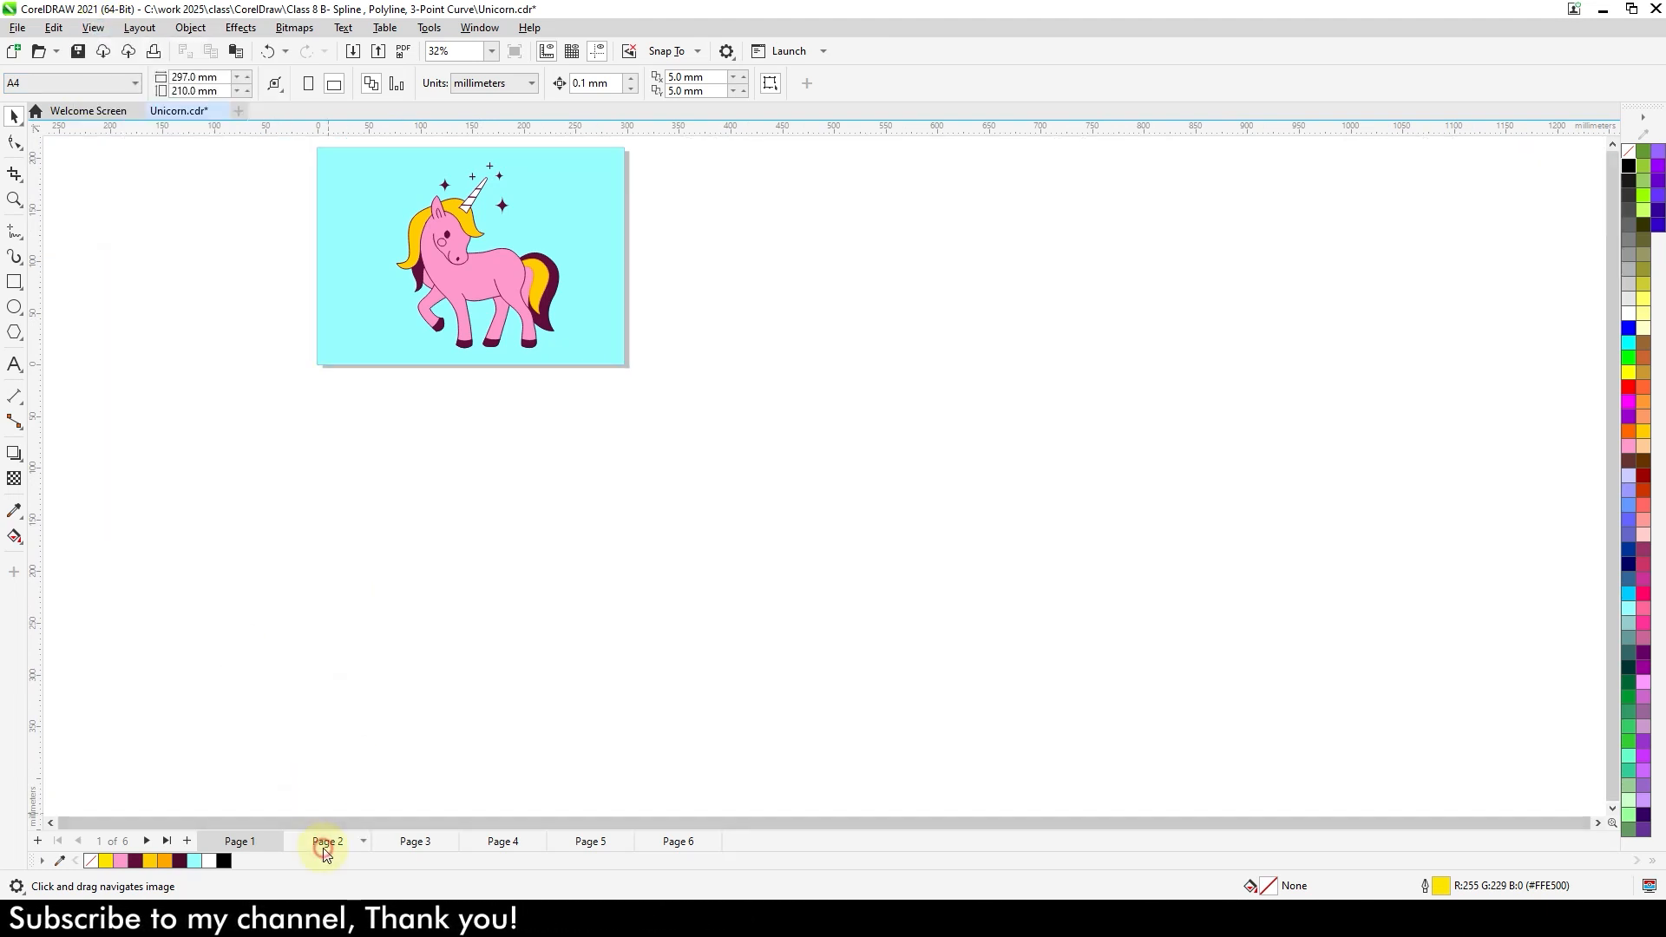
{"action": "left_click", "coordinate": [325, 843]}
{"action": "left_click", "coordinate": [415, 843]}
{"action": "left_click", "coordinate": [502, 843]}
{"action": "left_click", "coordinate": [589, 843]}
{"action": "left_click", "coordinate": [678, 844]}
{"action": "left_click", "coordinate": [260, 843]}
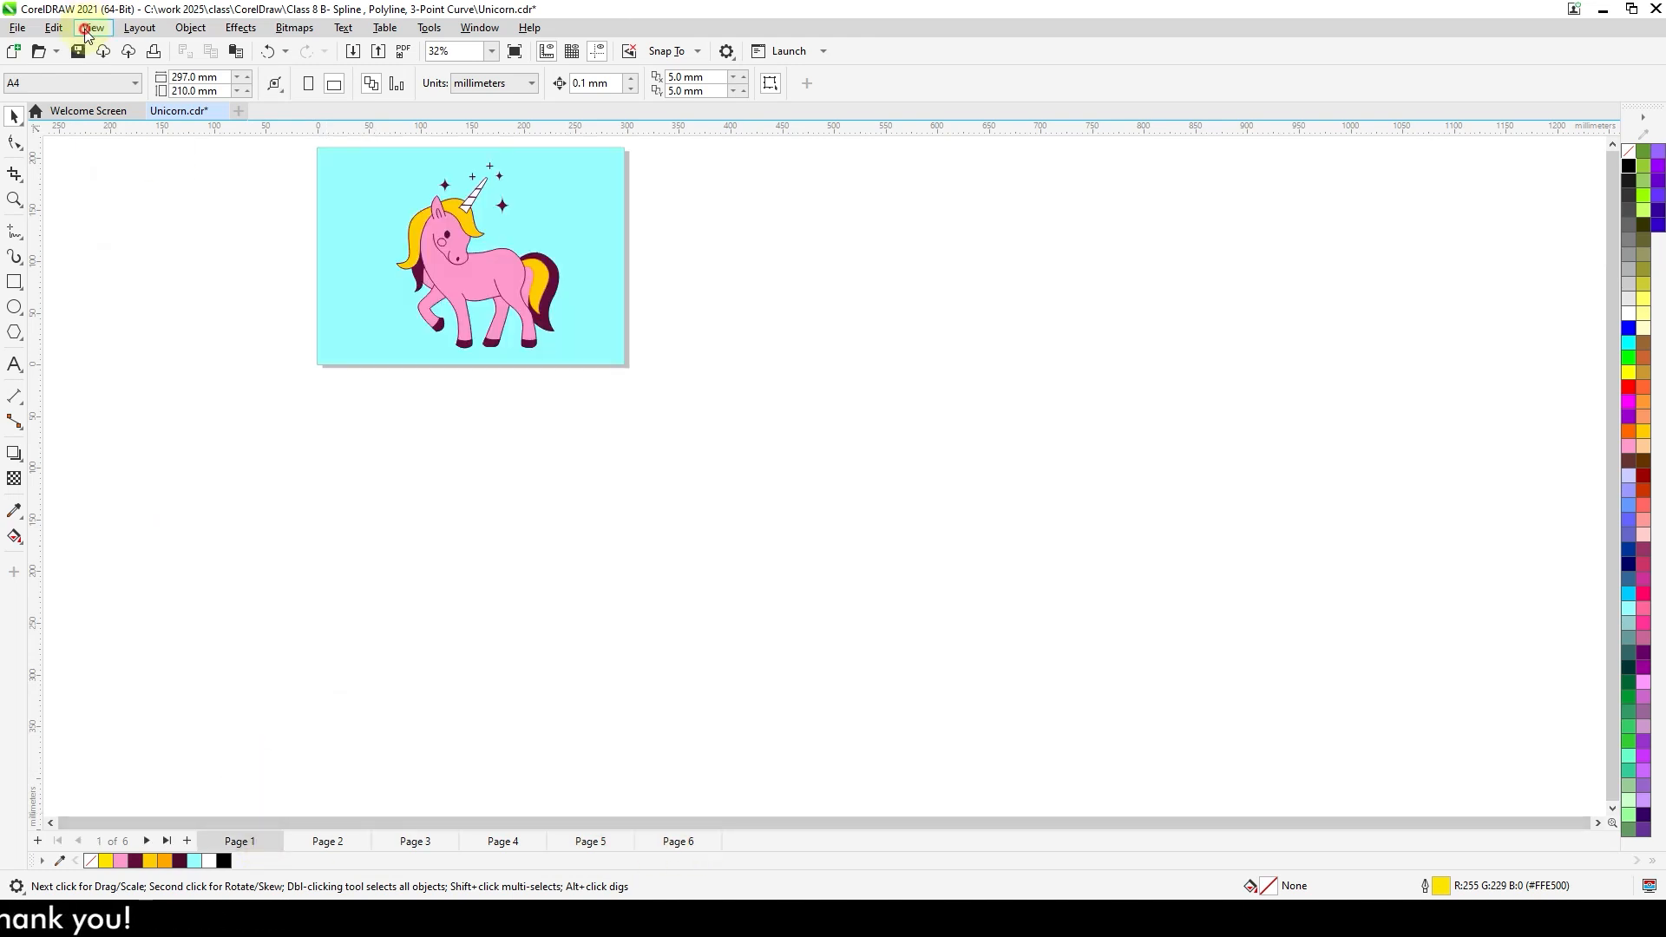
Turn Multipage View back on and undo the addition of the last page.
{"action": "left_click", "coordinate": [87, 28]}
{"action": "left_click", "coordinate": [97, 207]}
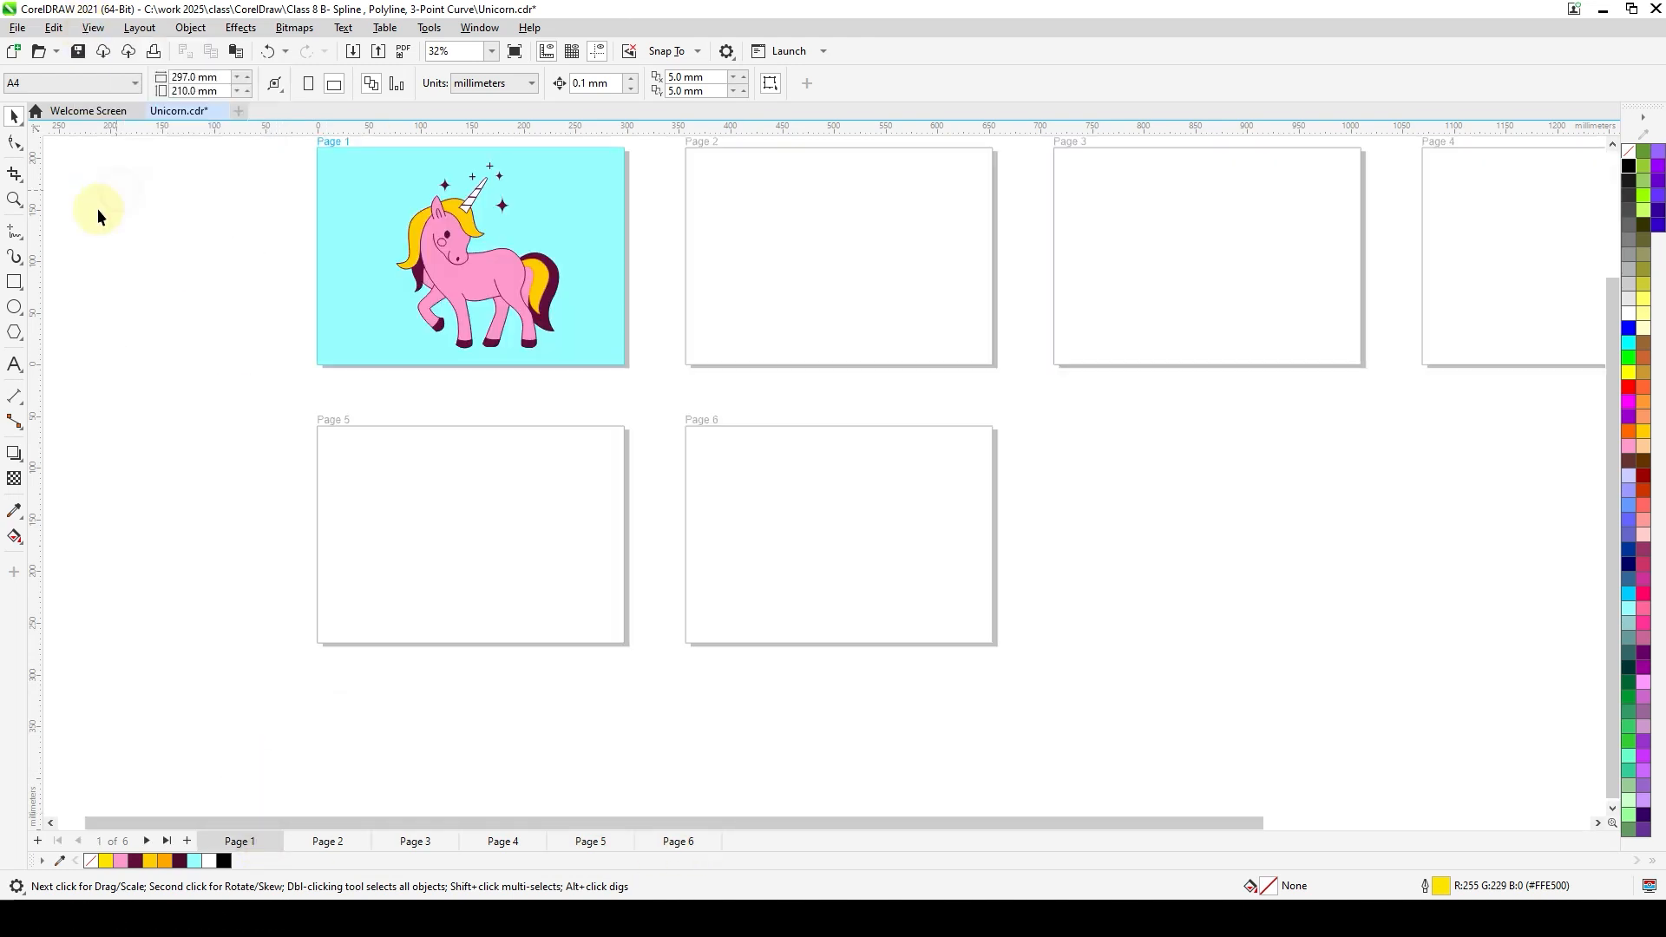
{"action": "left_click", "coordinate": [361, 345]}
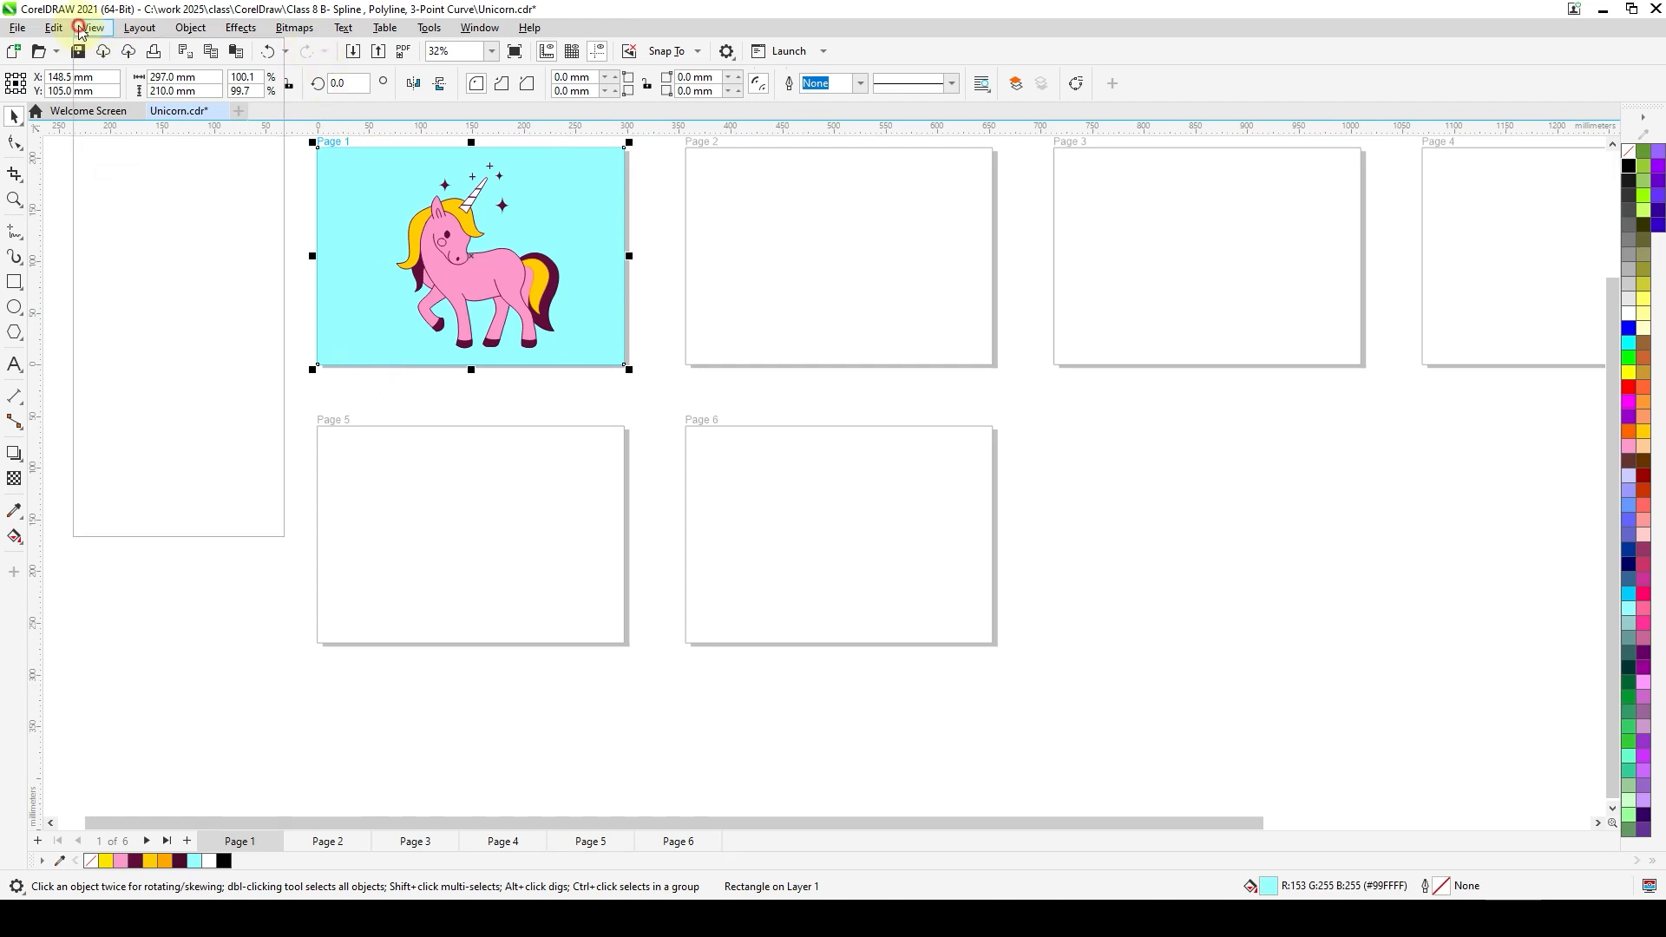
{"action": "left_click", "coordinate": [87, 28]}
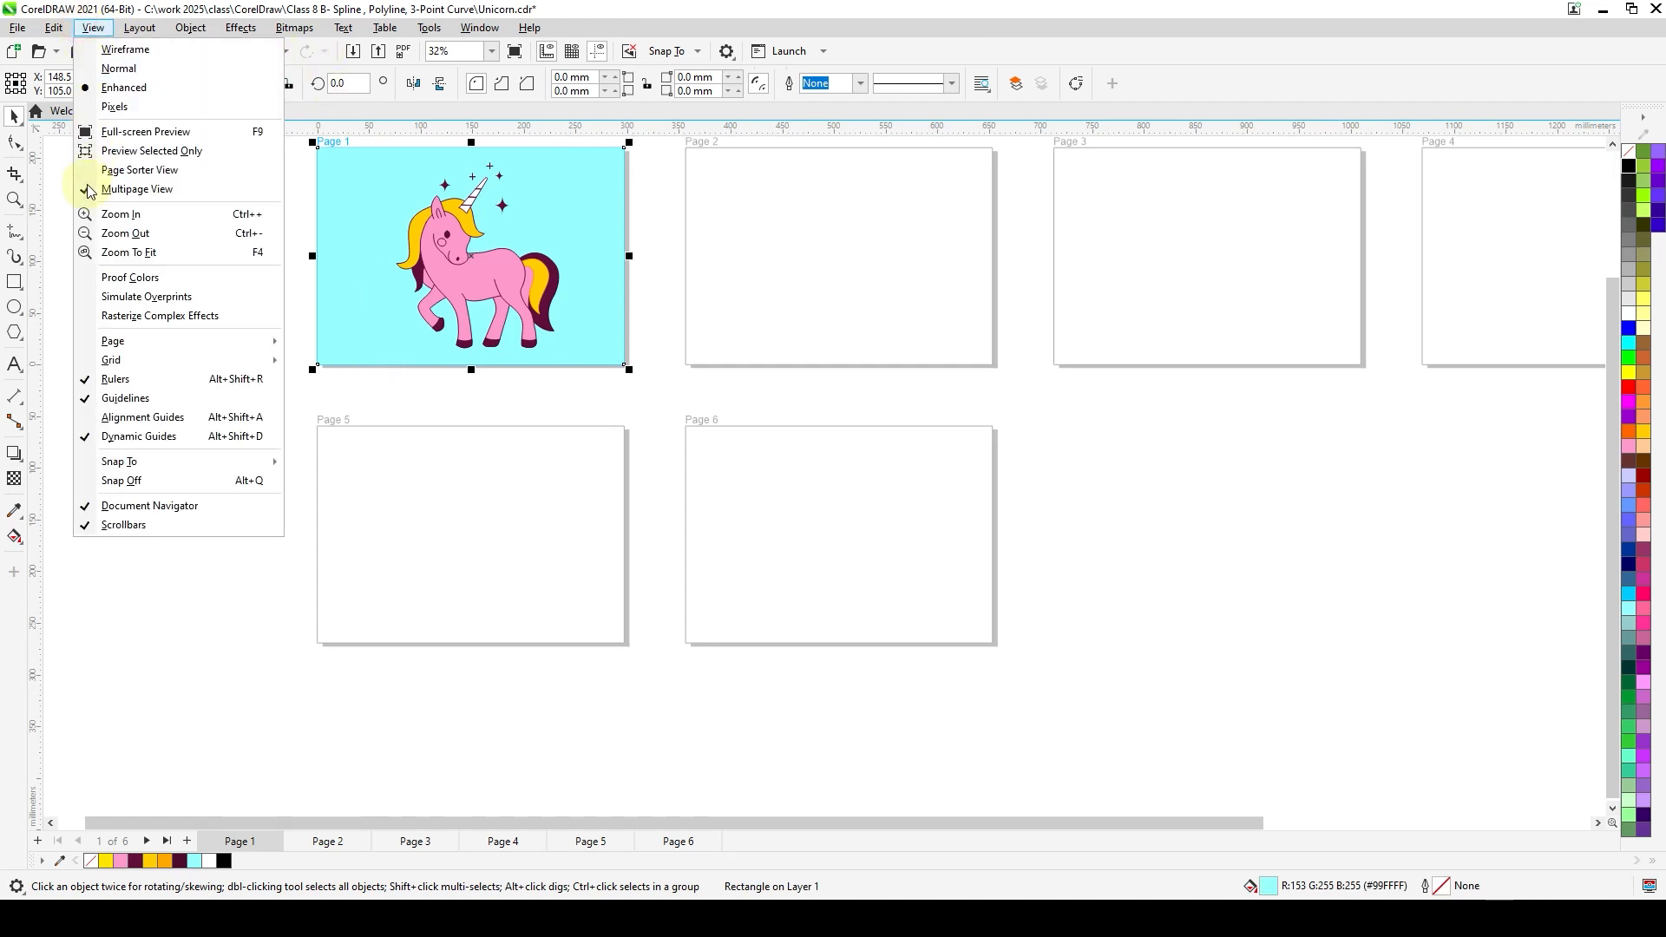
{"action": "left_click", "coordinate": [325, 687]}
{"action": "key", "text": "ctrl+z"}
Select all the unicorn and sparkle objects on Page 1 without the background rectangle and group them.
{"action": "left_click", "coordinate": [499, 317]}
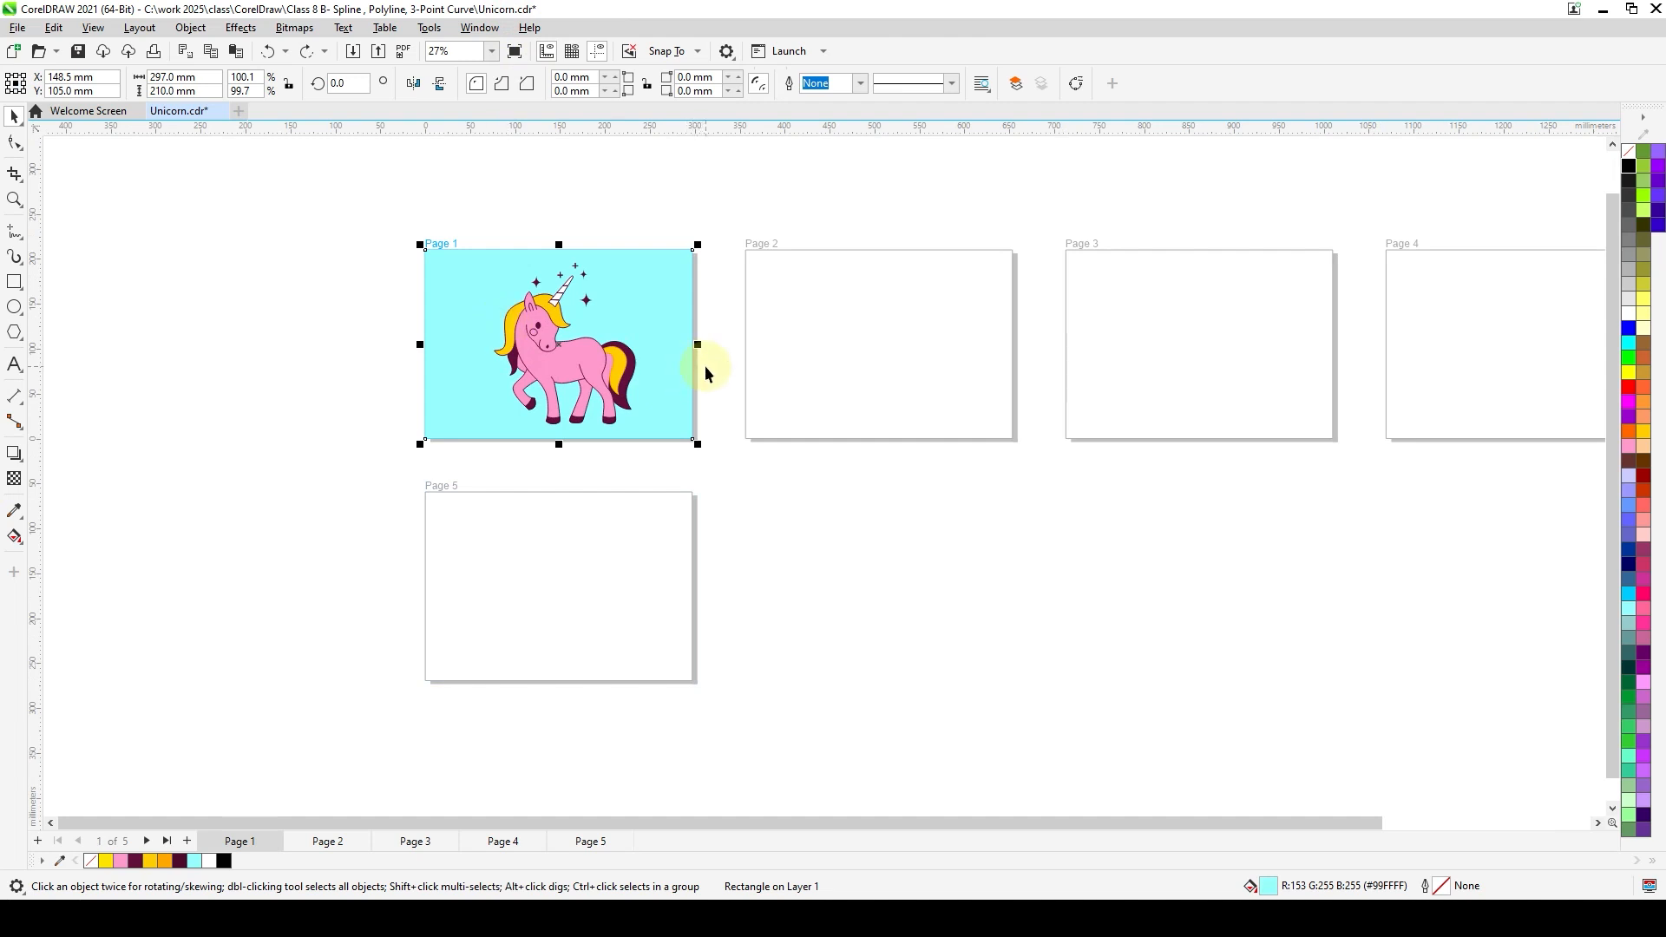
{"action": "key", "text": "shift+F4"}
{"action": "left_click_drag", "start_coordinate": [701, 490], "coordinate": [711, 445]}
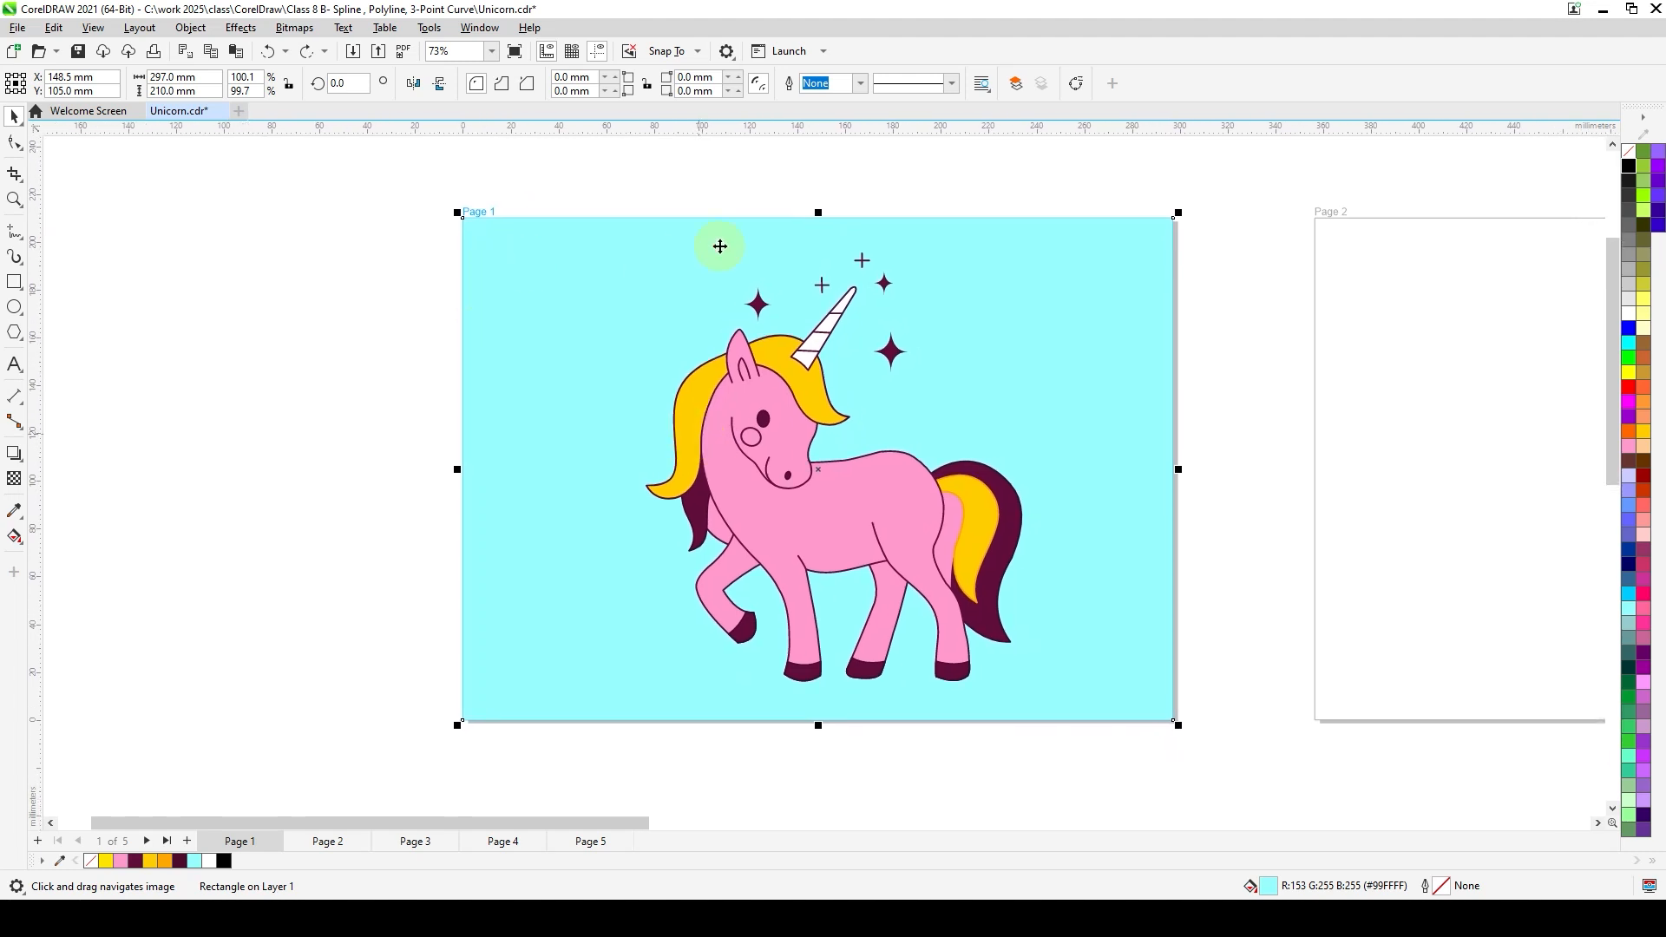
{"action": "left_click", "coordinate": [1044, 759]}
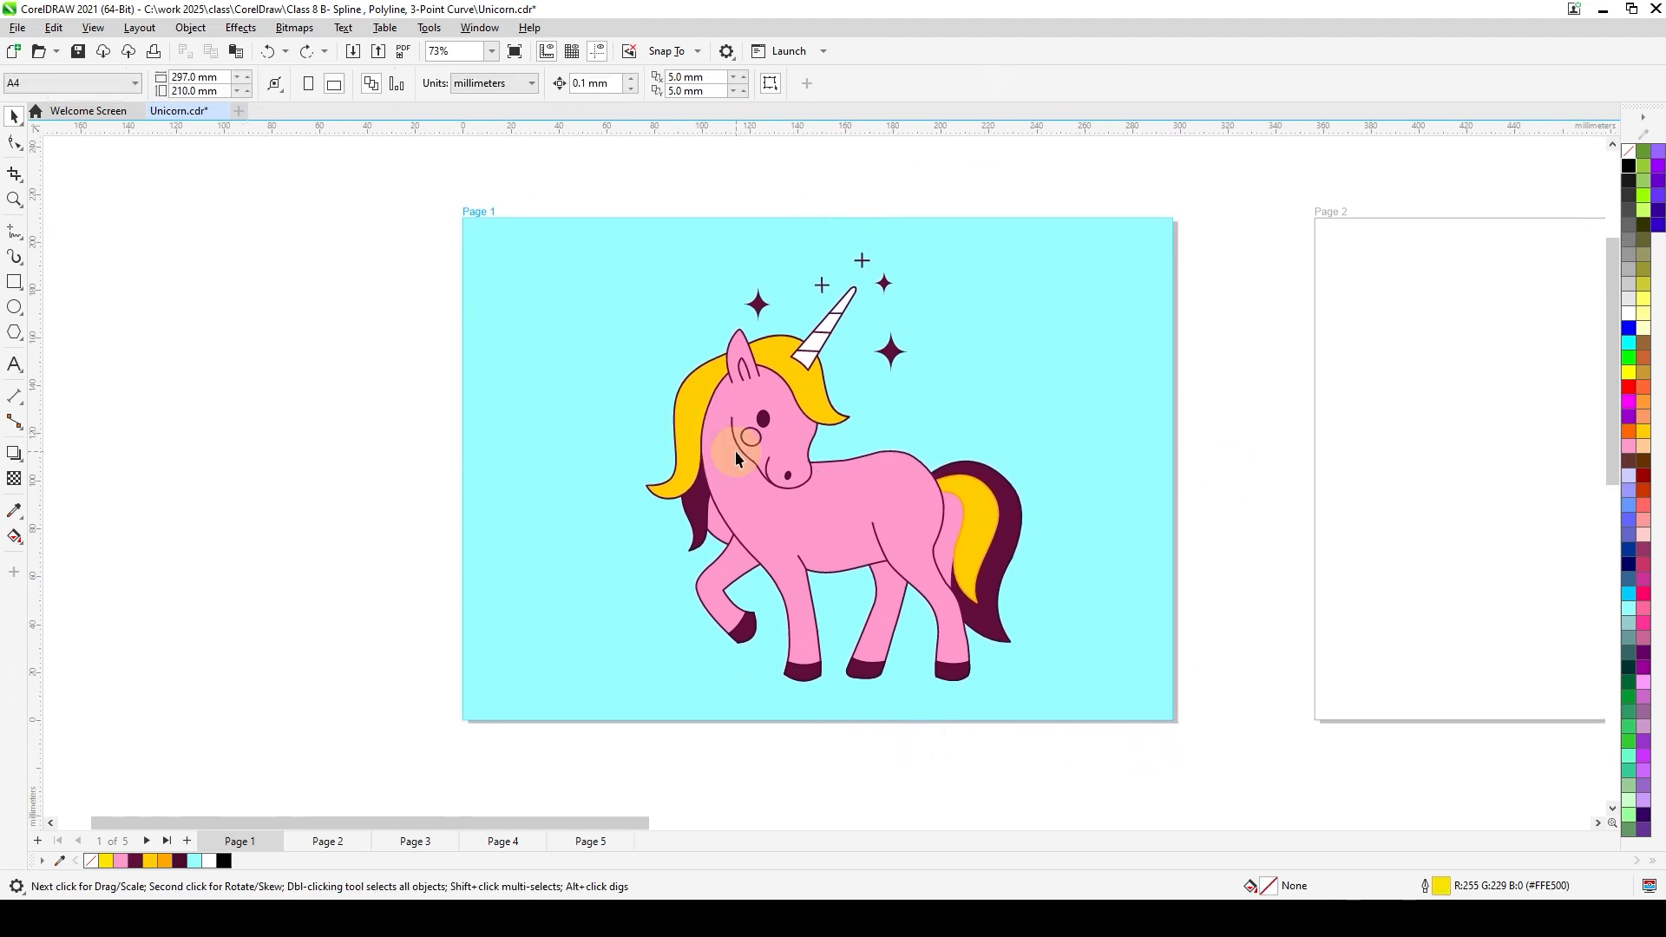
{"action": "left_click", "coordinate": [782, 525]}
{"action": "left_click", "coordinate": [679, 184]}
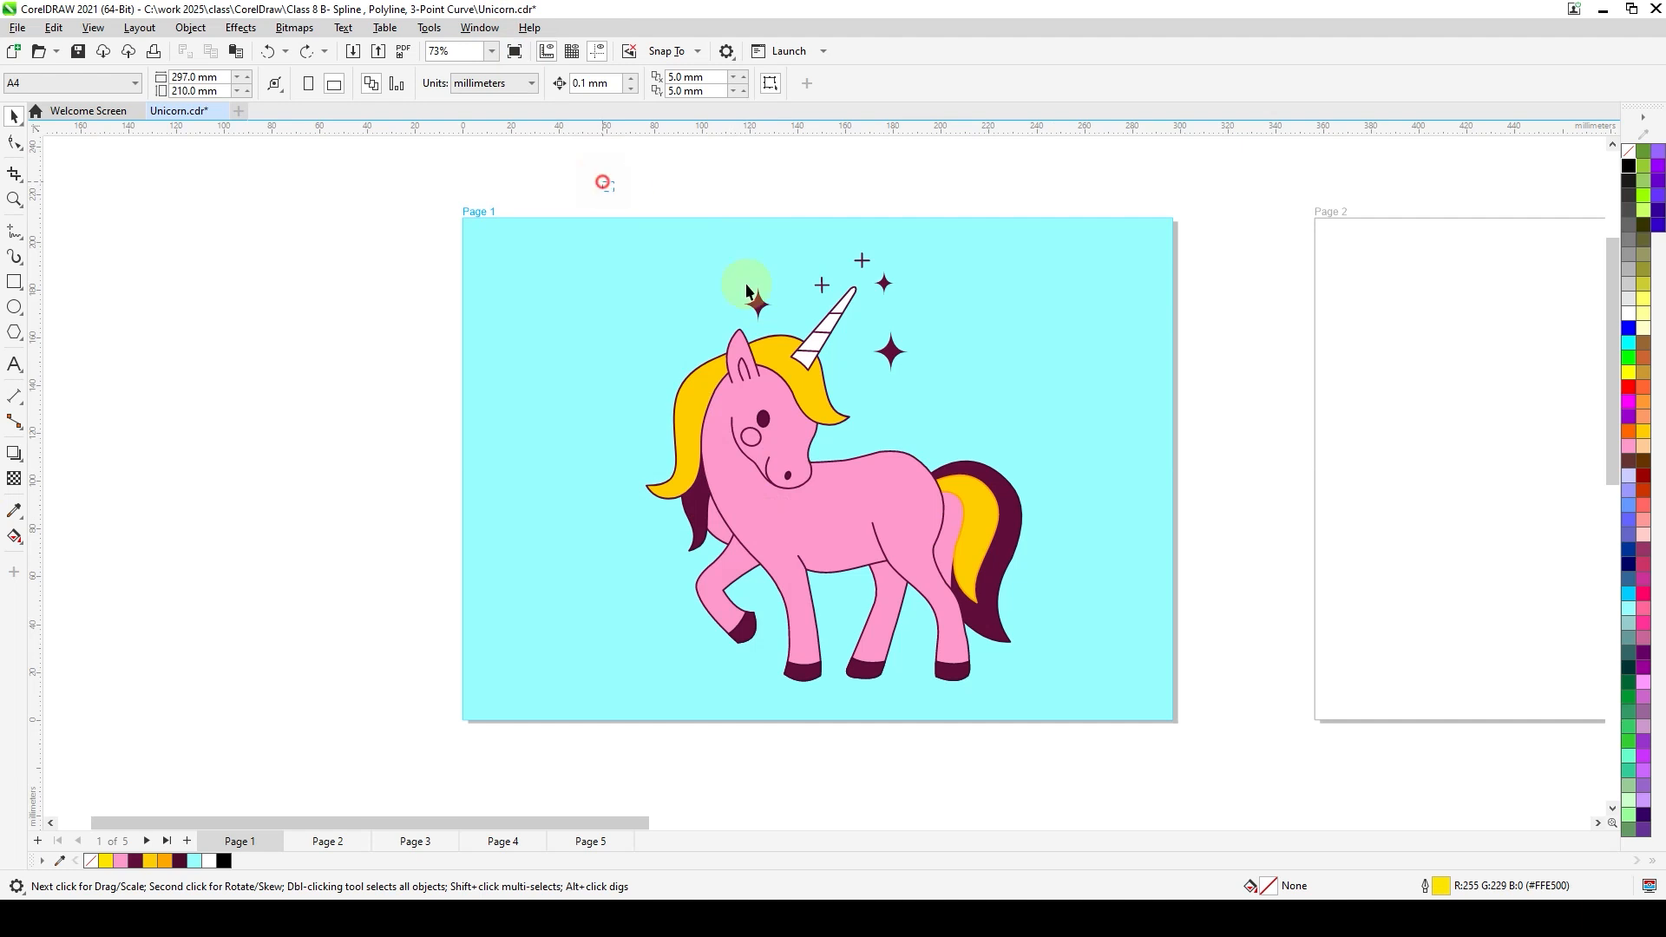
{"action": "left_click_drag", "start_coordinate": [1082, 766], "coordinate": [1082, 767]}
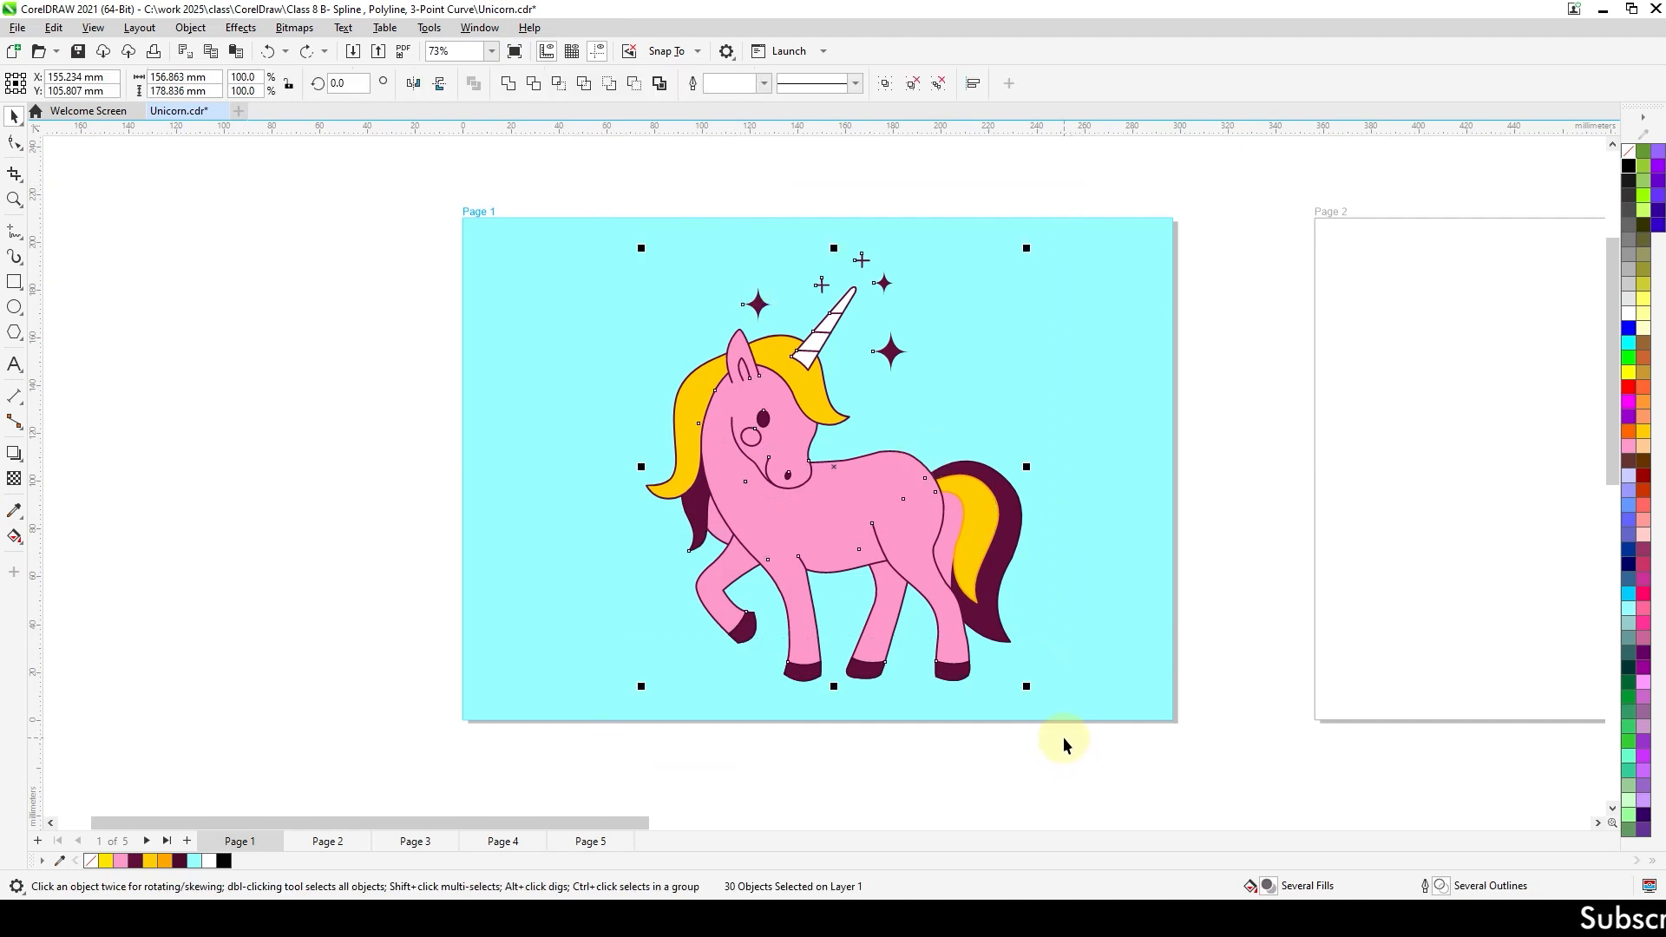
{"action": "key", "text": "ctrl+g"}
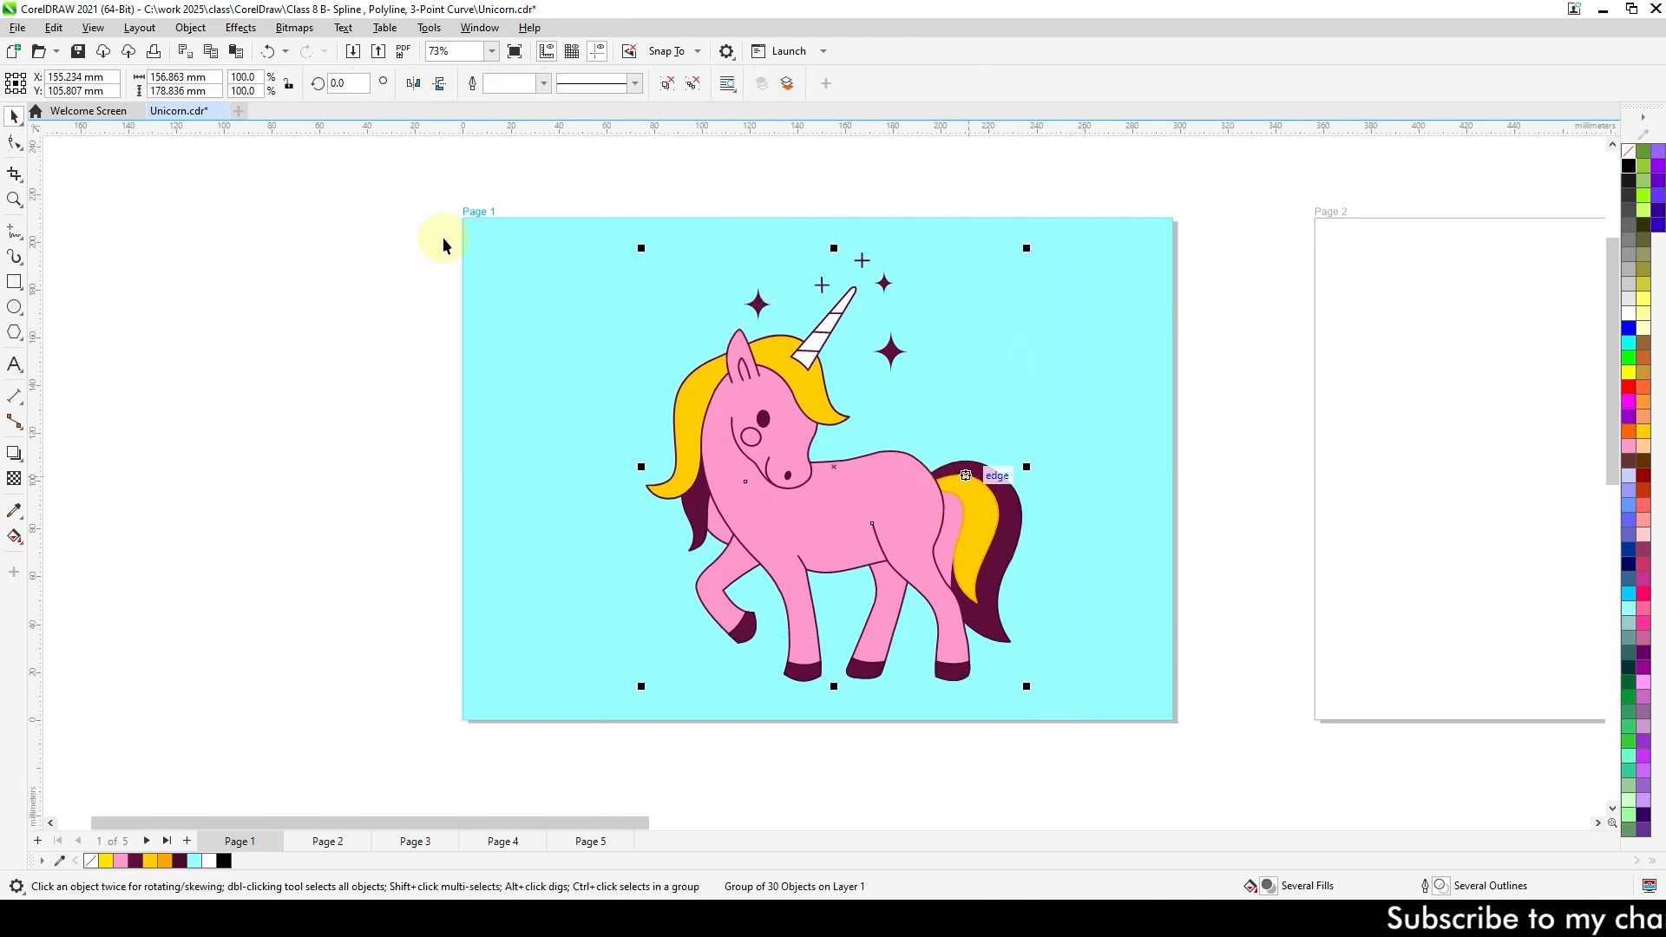
Preview only the selected unicorn group without its background, and return to the full drawing.
{"action": "left_click", "coordinate": [95, 28]}
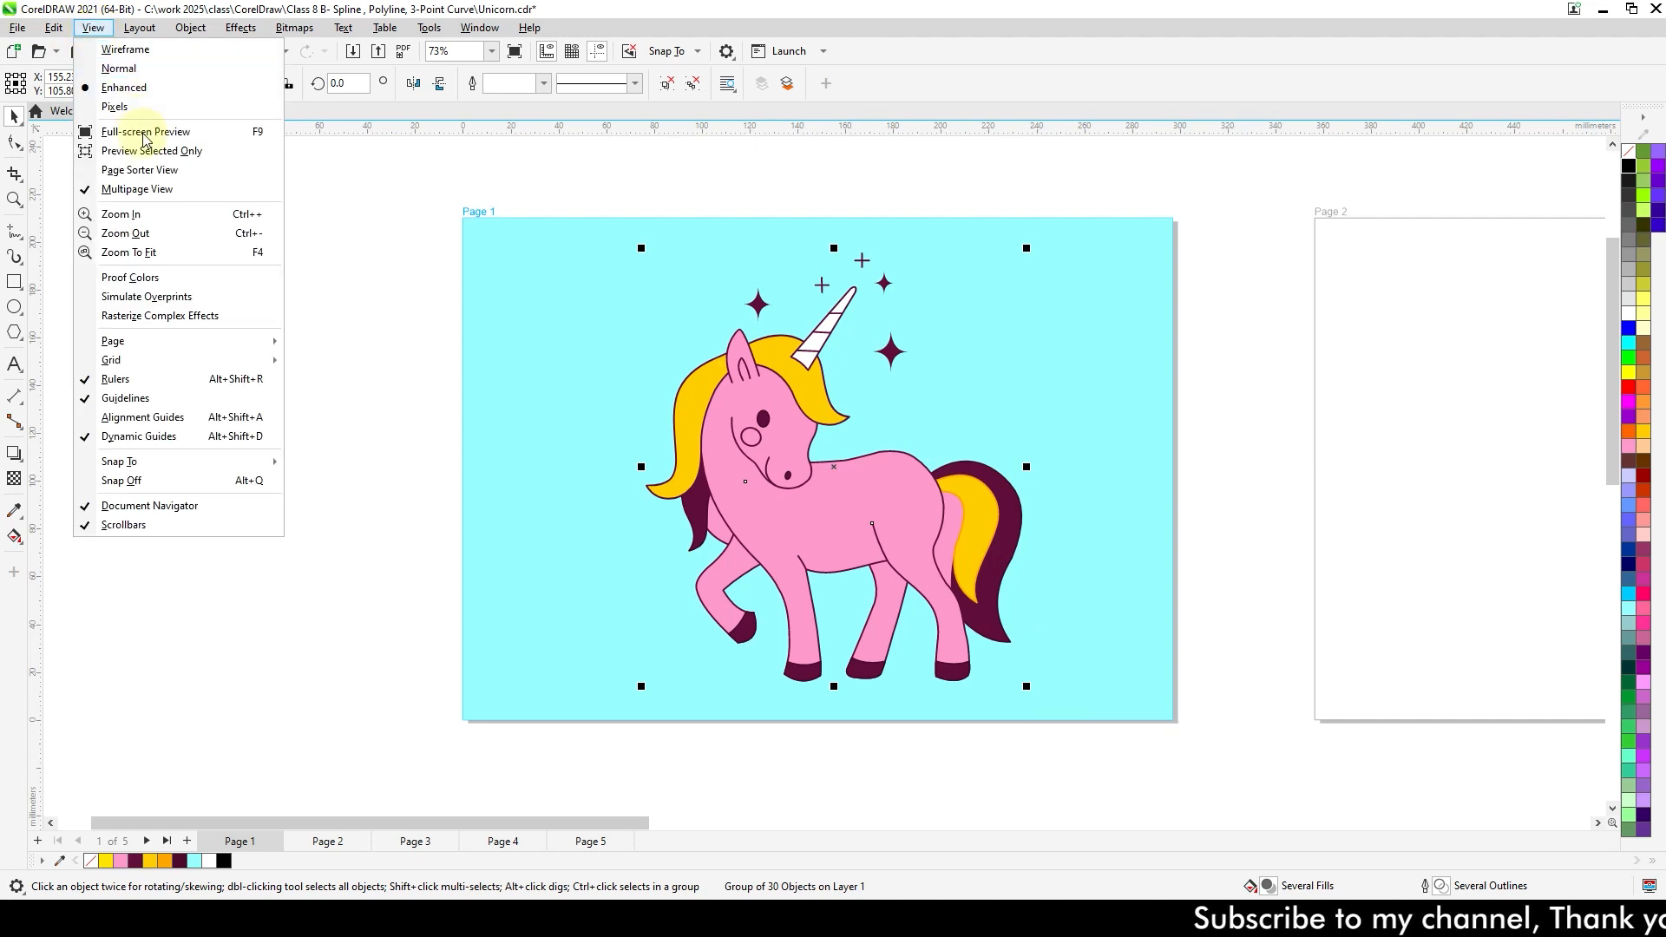
{"action": "left_click", "coordinate": [174, 151]}
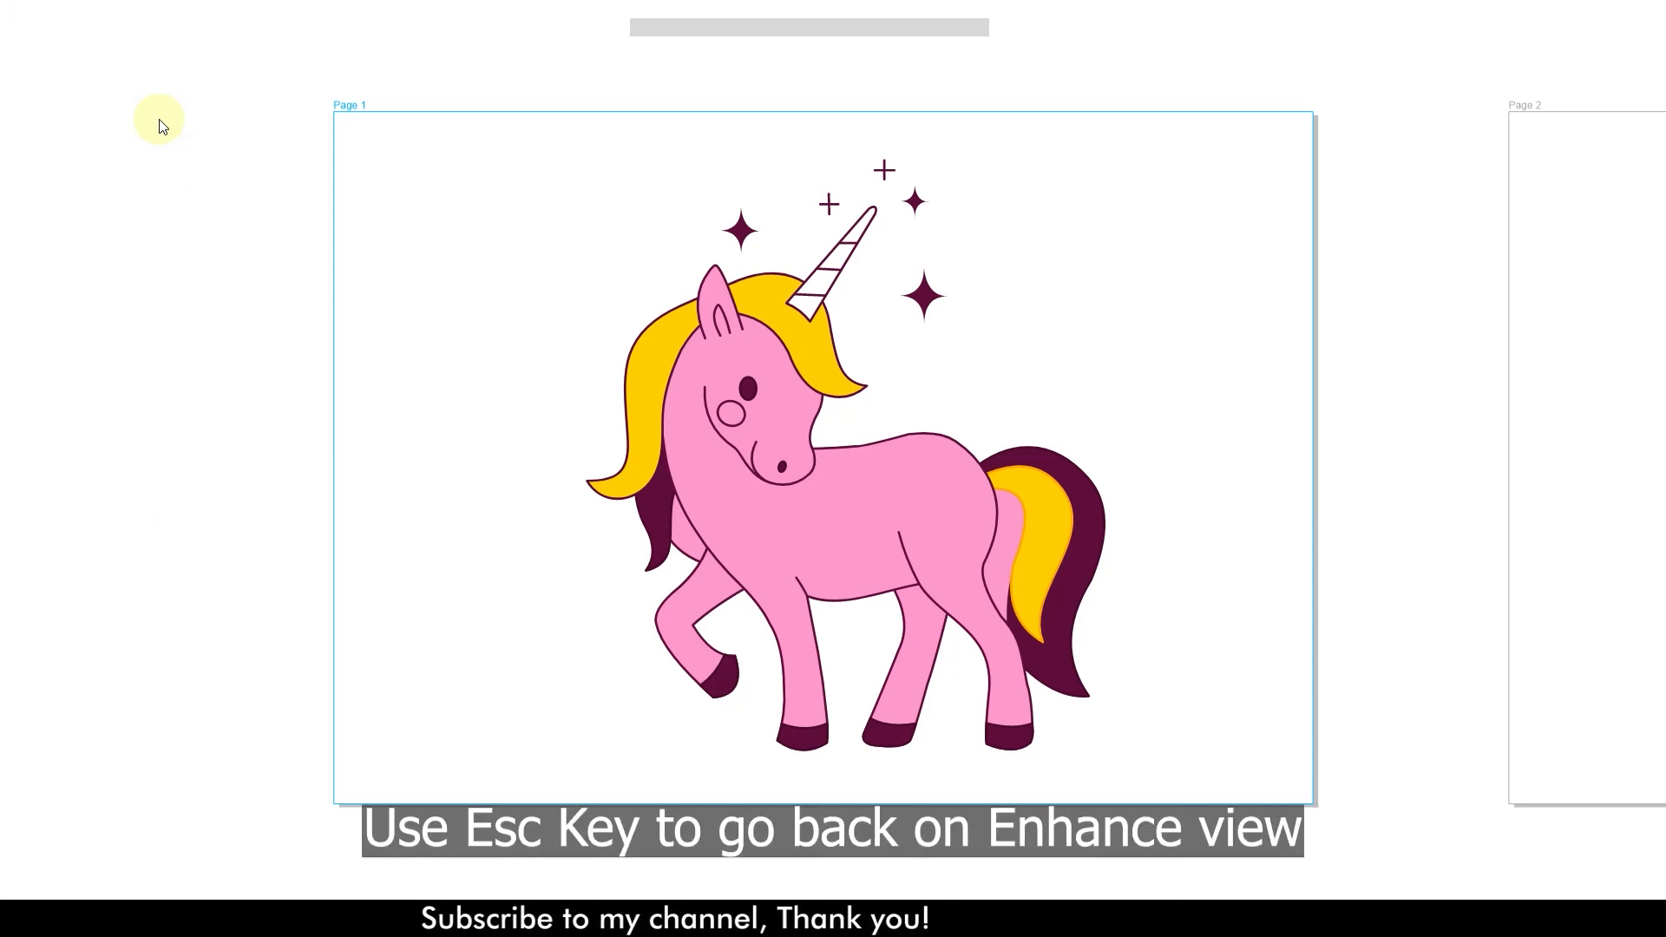
{"action": "key", "text": "Escape"}
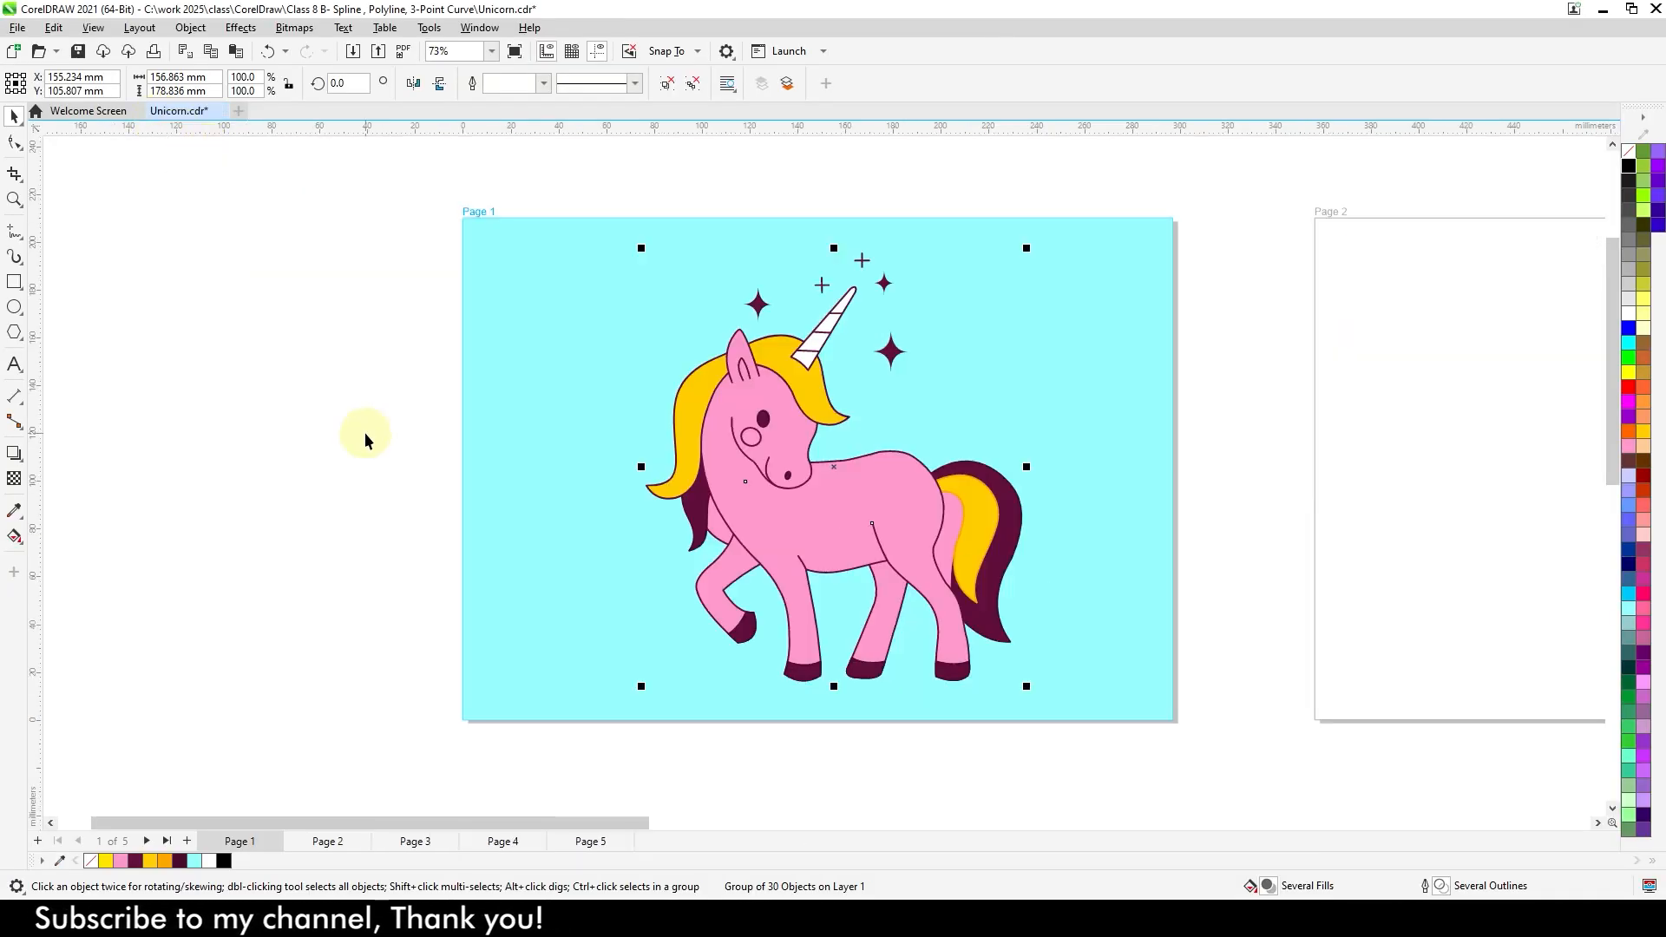
Demonstrate the Zoom In and Zoom Out commands by magnifying the unicorn page stepwise and reducing it again.
{"action": "key", "text": "F2"}
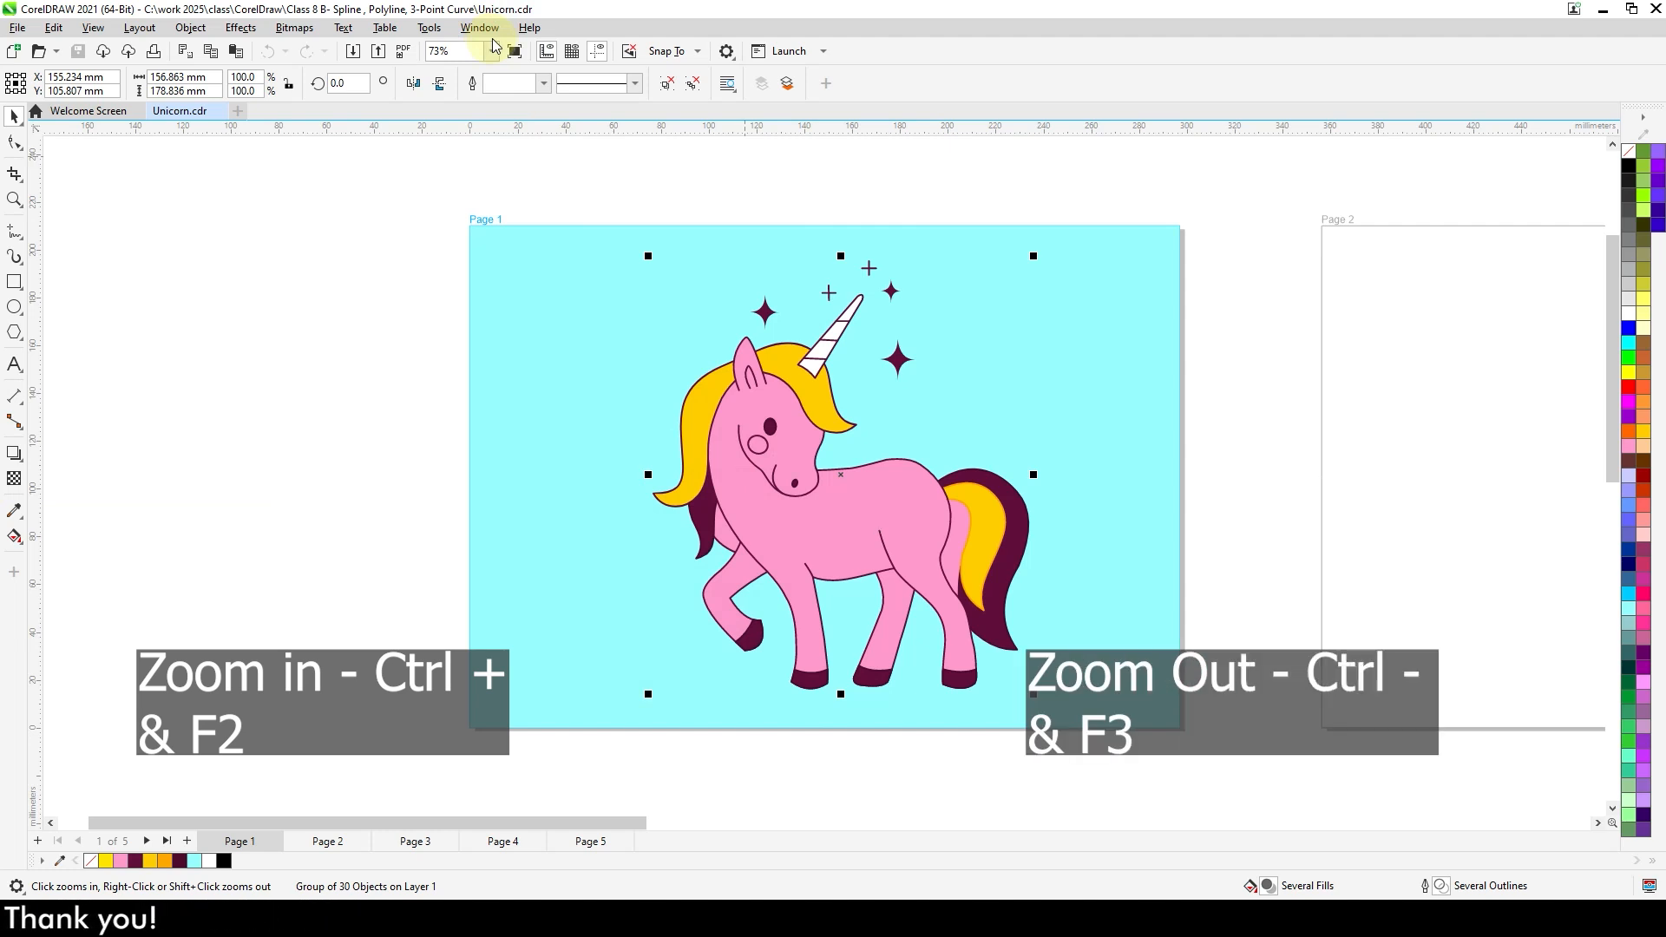
{"action": "key", "text": "ctrl+plus"}
{"action": "key", "text": "ctrl+plus"}
{"action": "key", "text": "ctrl+plus"}
{"action": "key", "text": "ctrl+minus"}
{"action": "key", "text": "ctrl+minus"}
{"action": "key", "text": "ctrl+minus"}
{"action": "key", "text": "ctrl+minus"}
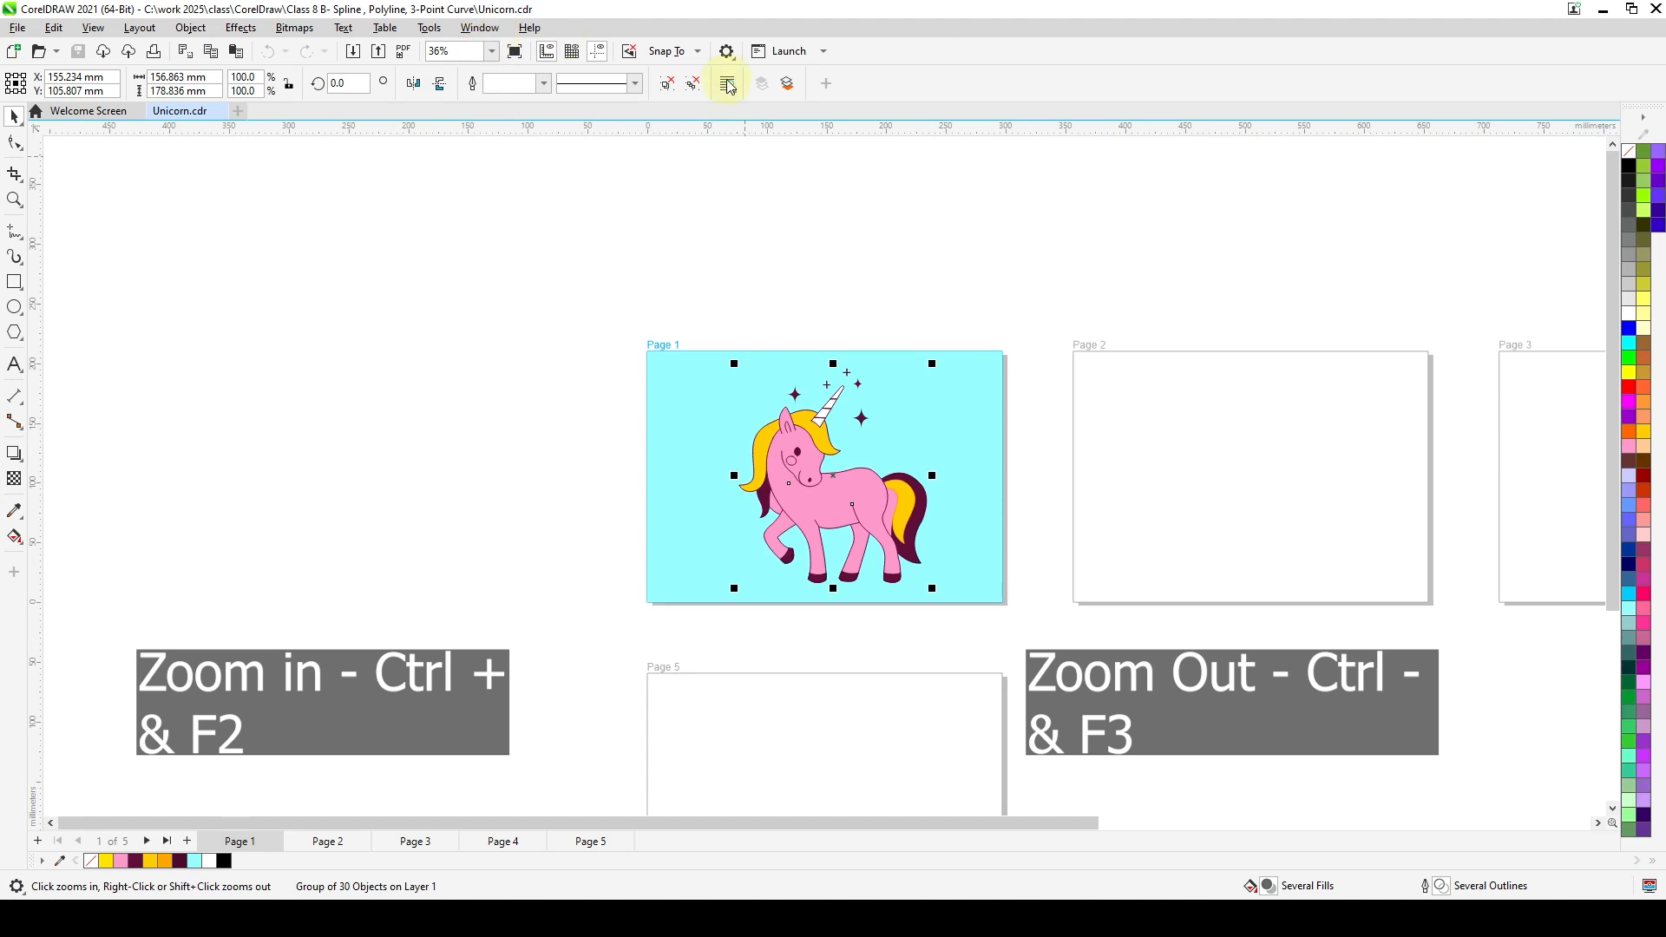
Use the Zoom tool to enlarge an area of the unicorn's body, zoom back out, and return to the Pick tool.
{"action": "left_click_drag", "start_coordinate": [831, 467], "coordinate": [892, 540]}
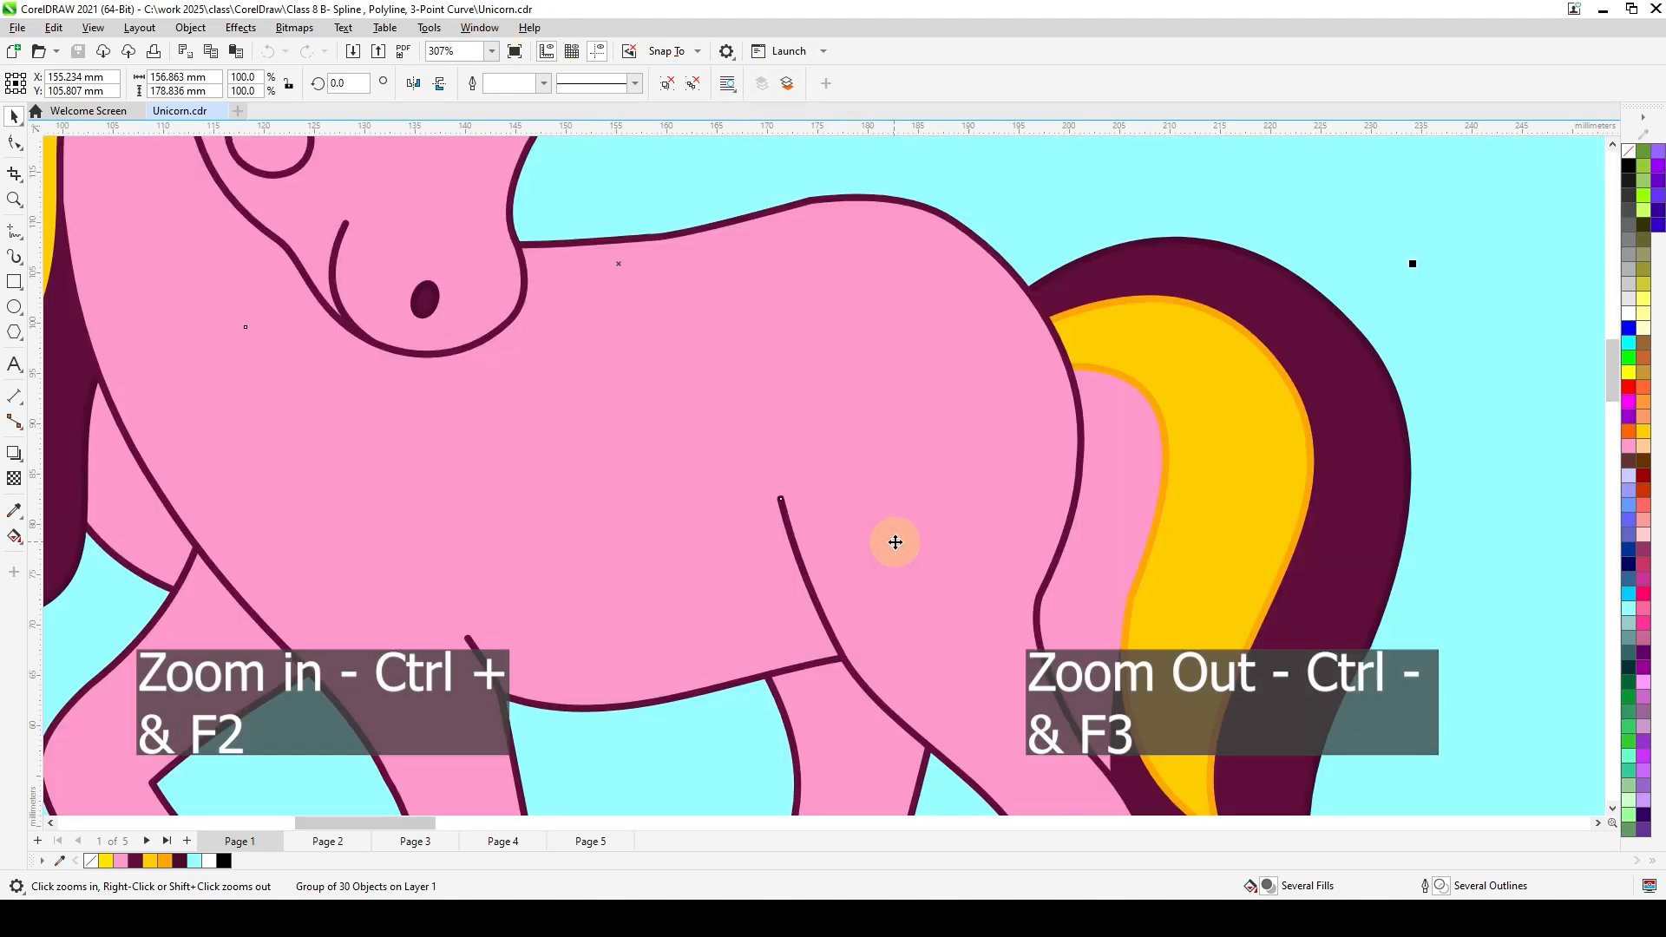
{"action": "right_click", "coordinate": [896, 542]}
{"action": "right_click", "coordinate": [895, 542]}
{"action": "right_click", "coordinate": [896, 542]}
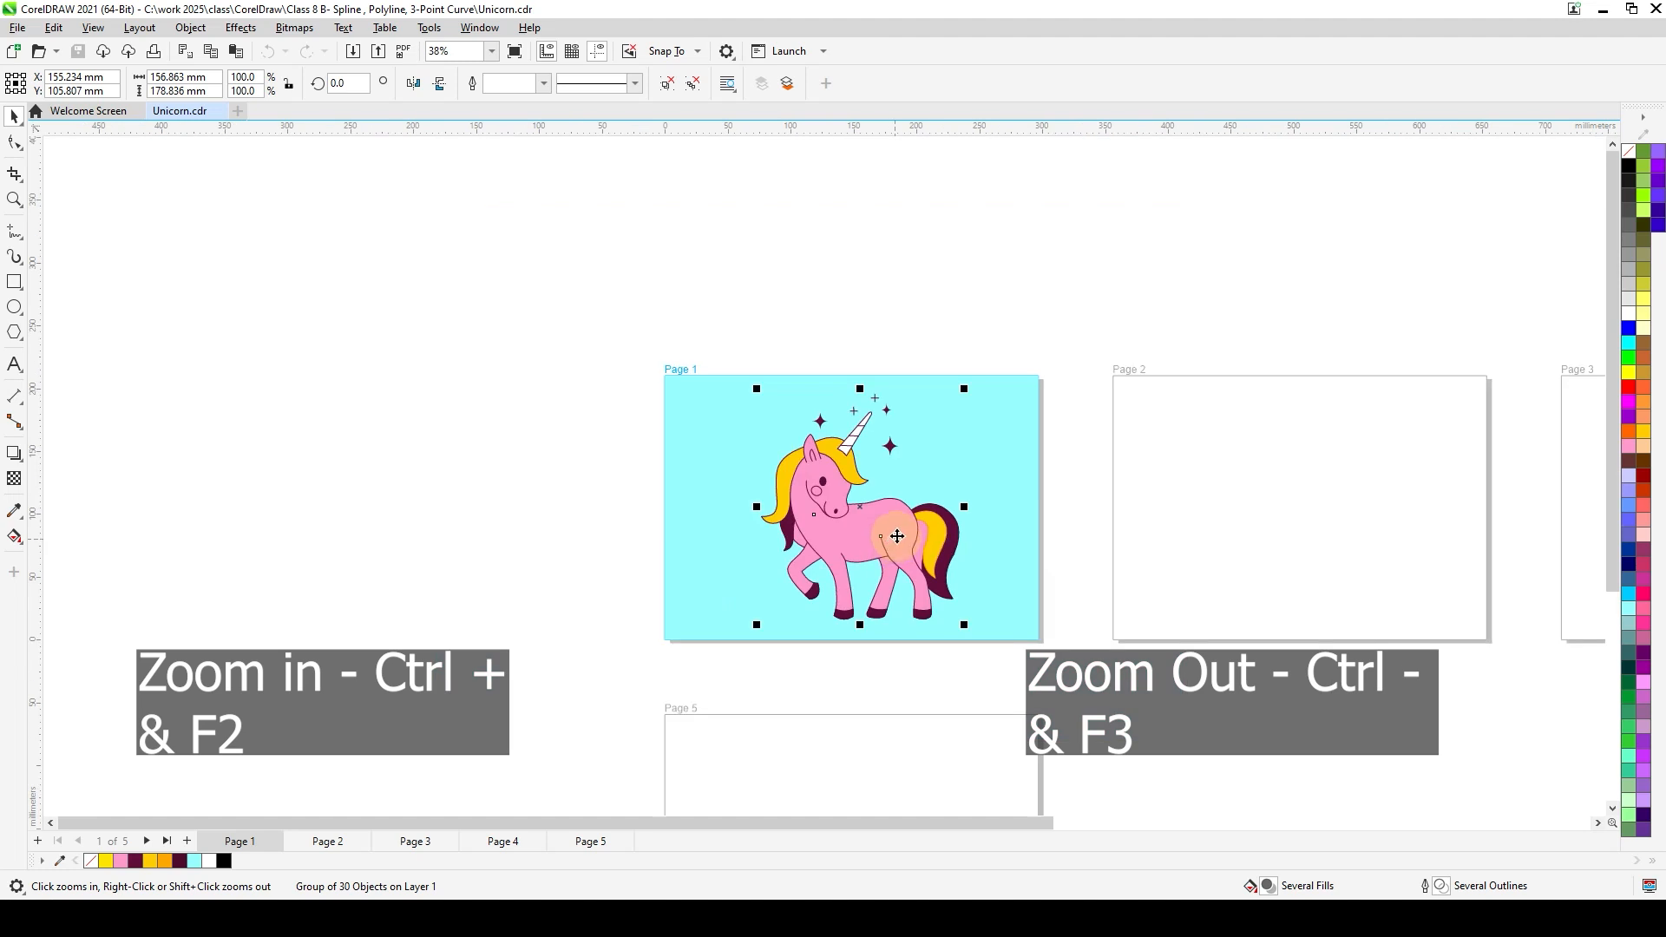
{"action": "left_click", "coordinate": [14, 116]}
Compare Zoom To Fit with fitting the whole page in the window.
{"action": "key", "text": "shift+F4"}
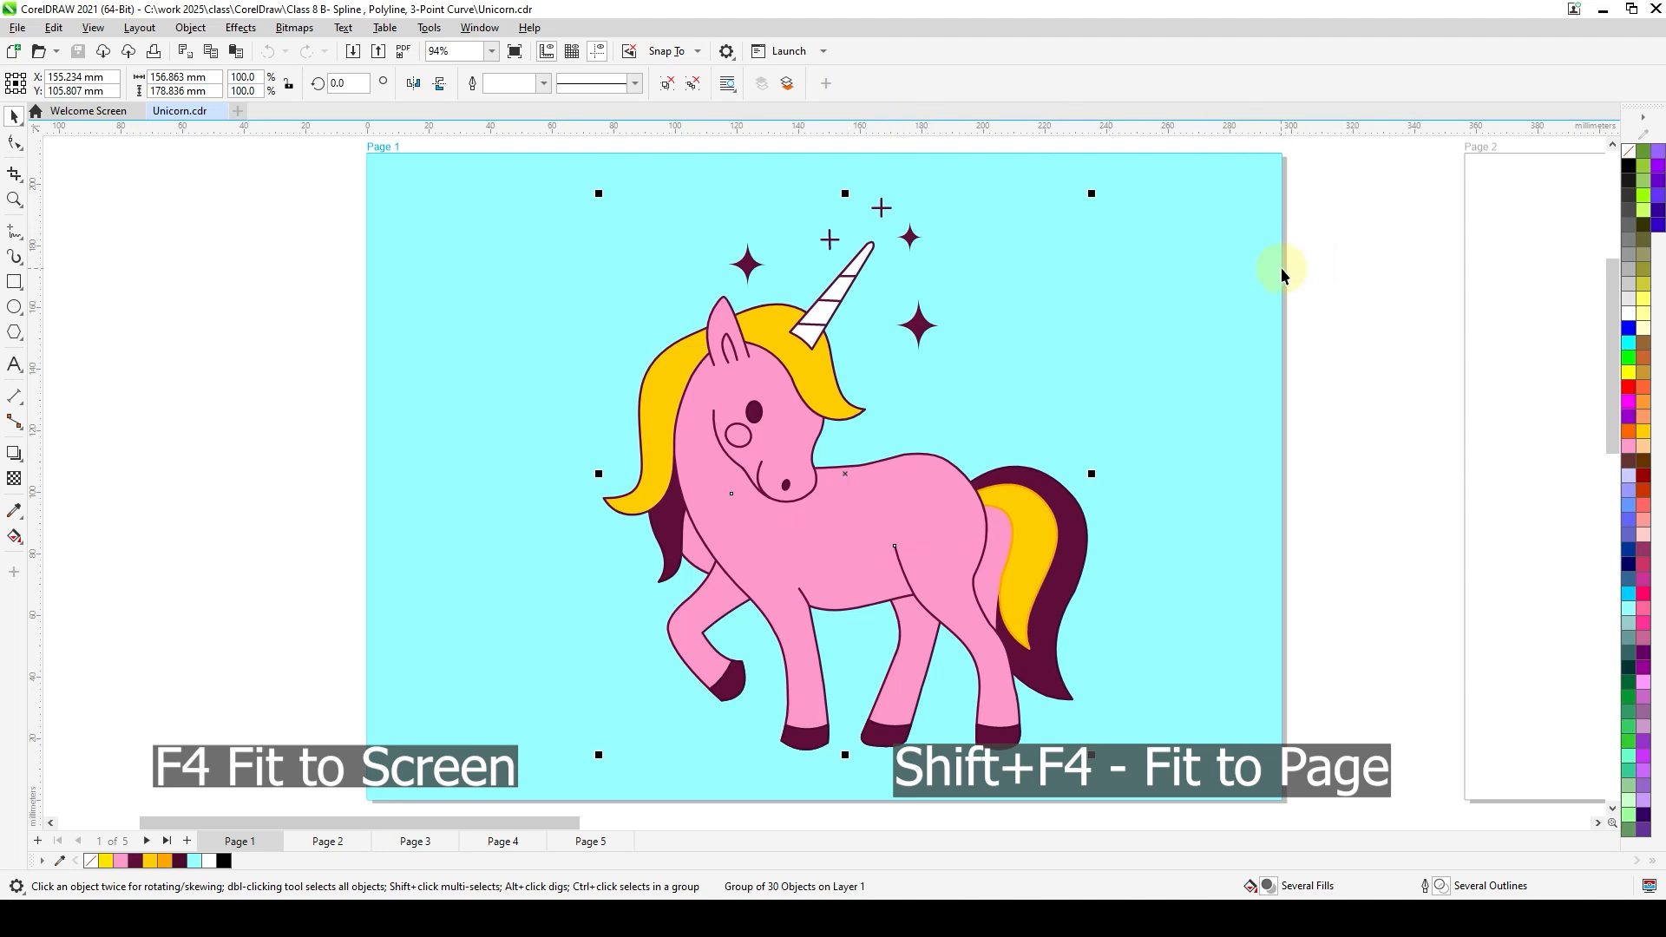
{"action": "key", "text": "F4"}
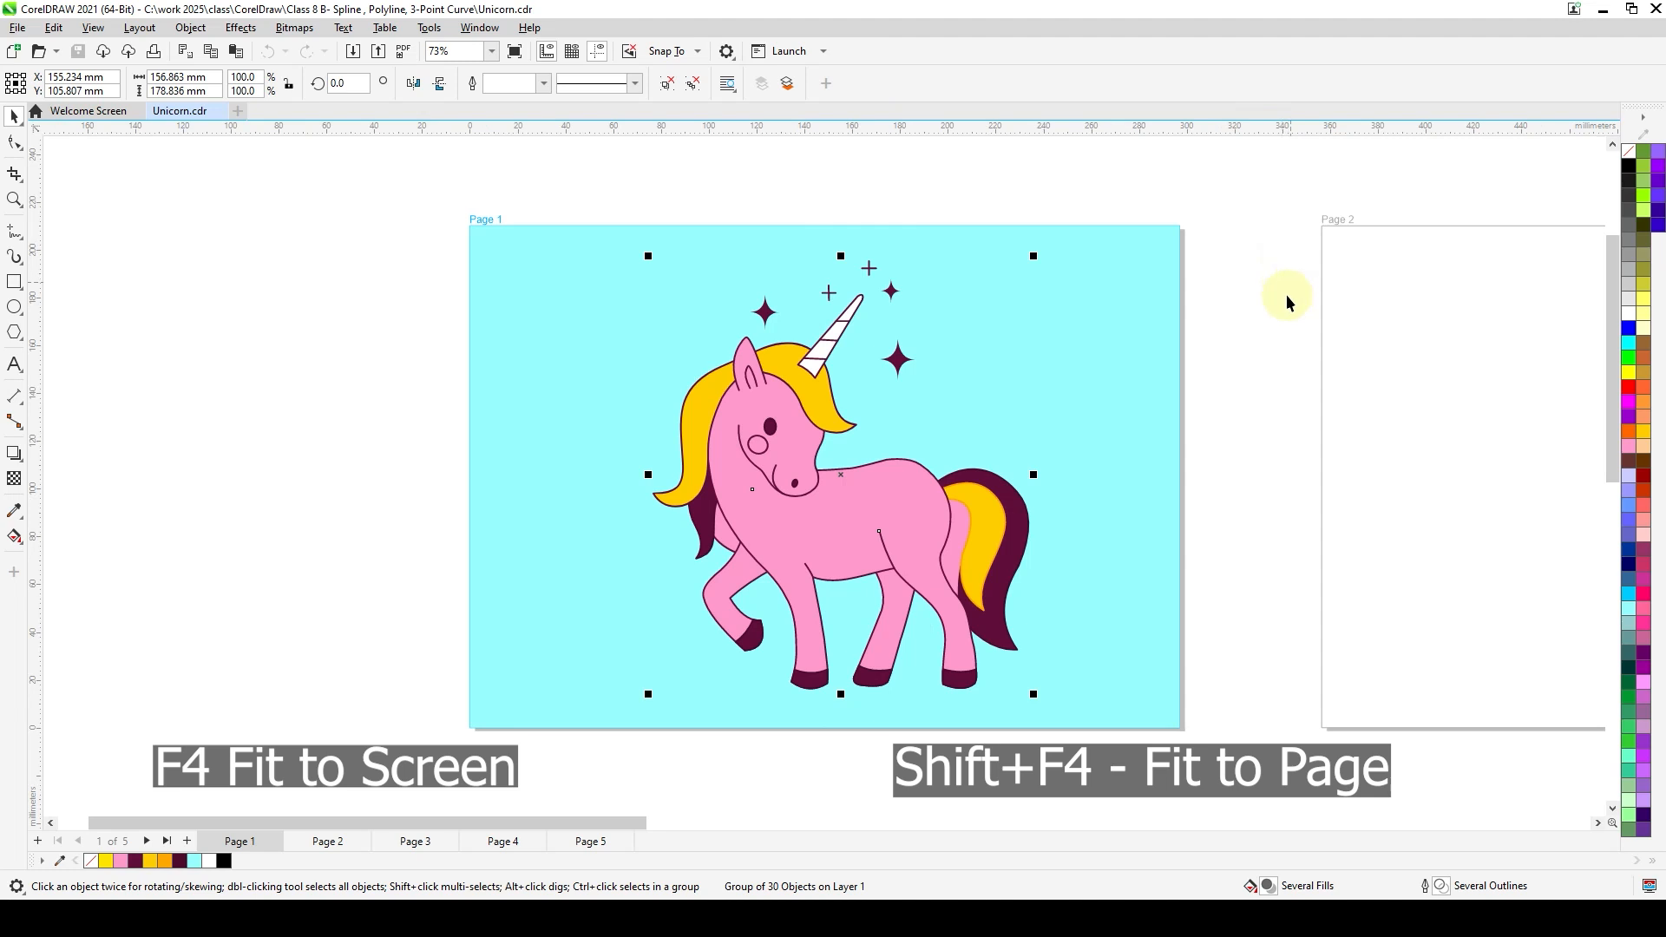